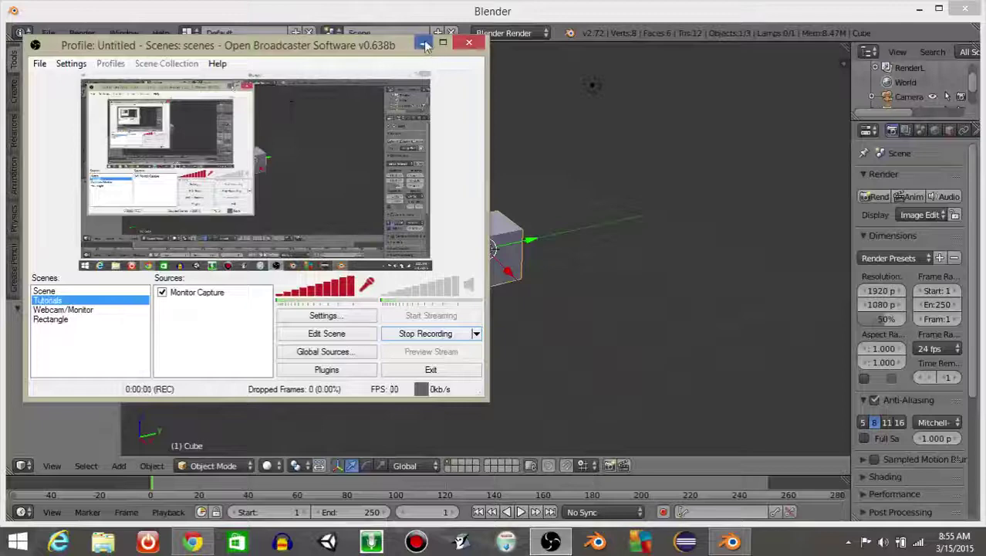
Step: Minimize the OBS recorder window to reveal Blender's default scene
click(425, 44)
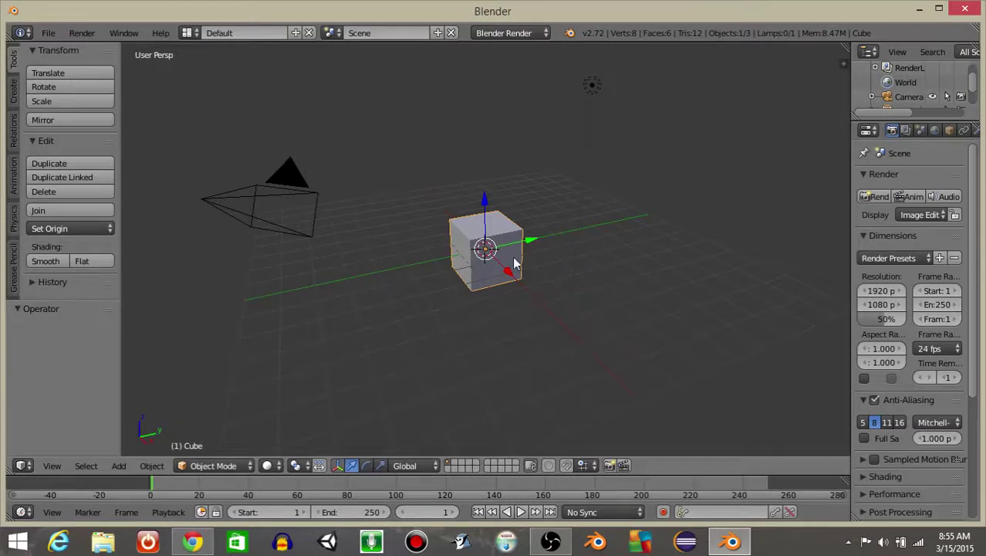
Step: Delete the lamp, camera and default cube, then switch to top view of the empty scene
right_click(587, 91)
key(x)
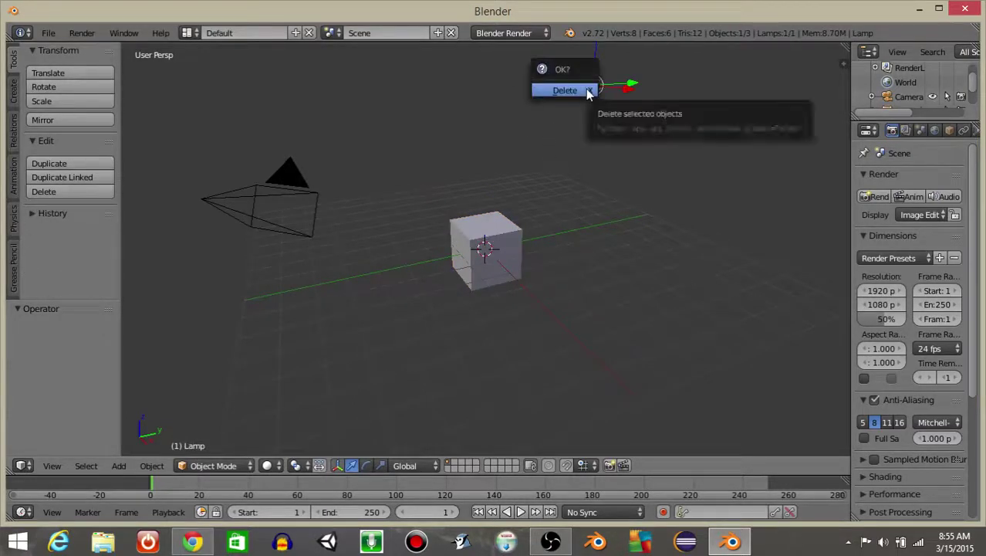
click(588, 91)
right_click(279, 202)
key(x)
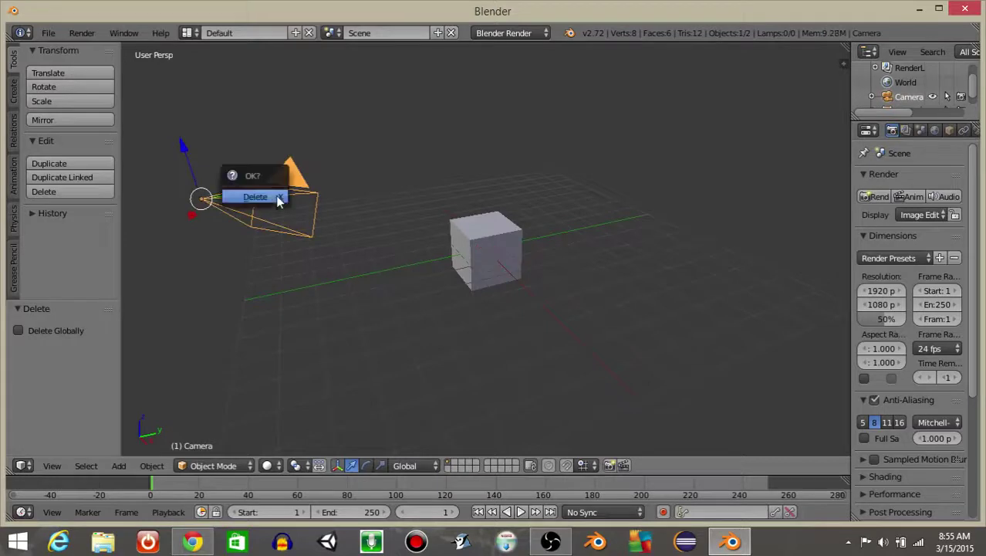
click(278, 197)
right_click(491, 242)
key(x)
click(482, 239)
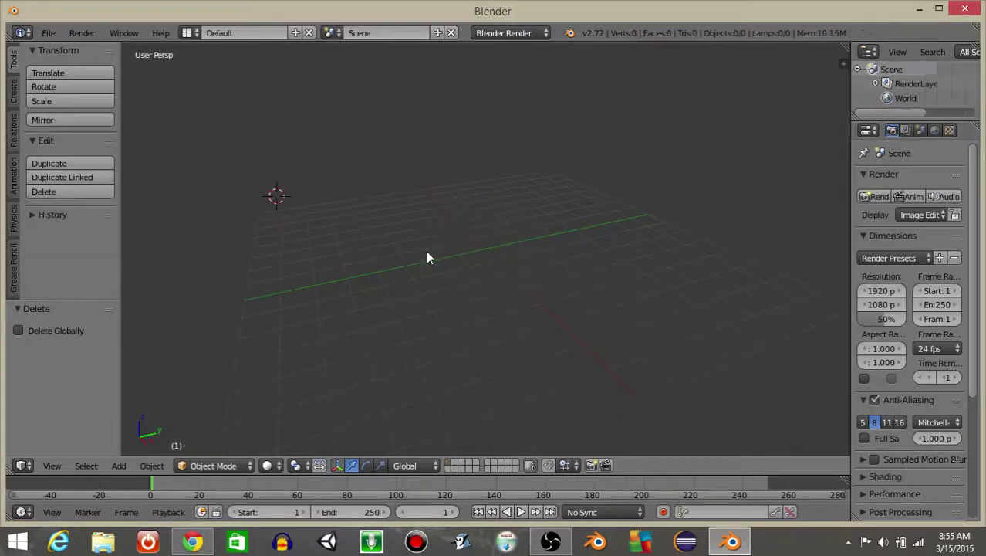
key(KP_7)
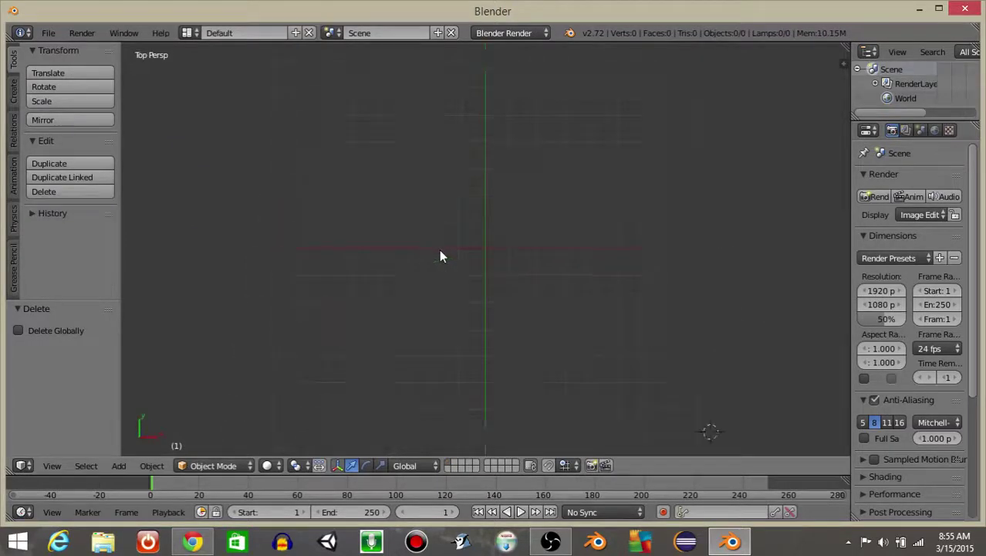
Step: Reset the 3D cursor to the world origin and add a plane there
key(space)
text(add)
key(shift+c)
key(space)
text(add plane)
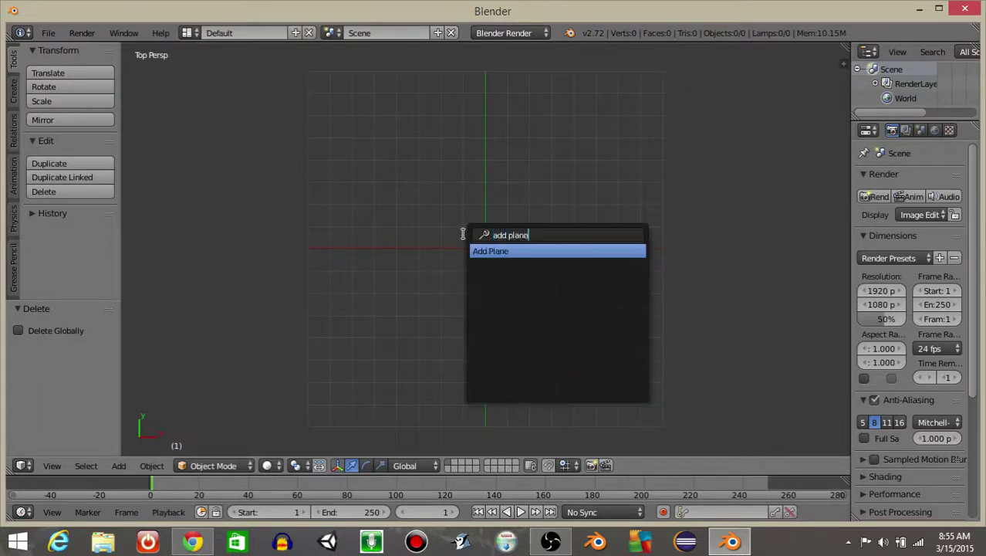
key(Return)
Step: Scale the plane by 15 to form the floor
text(s)
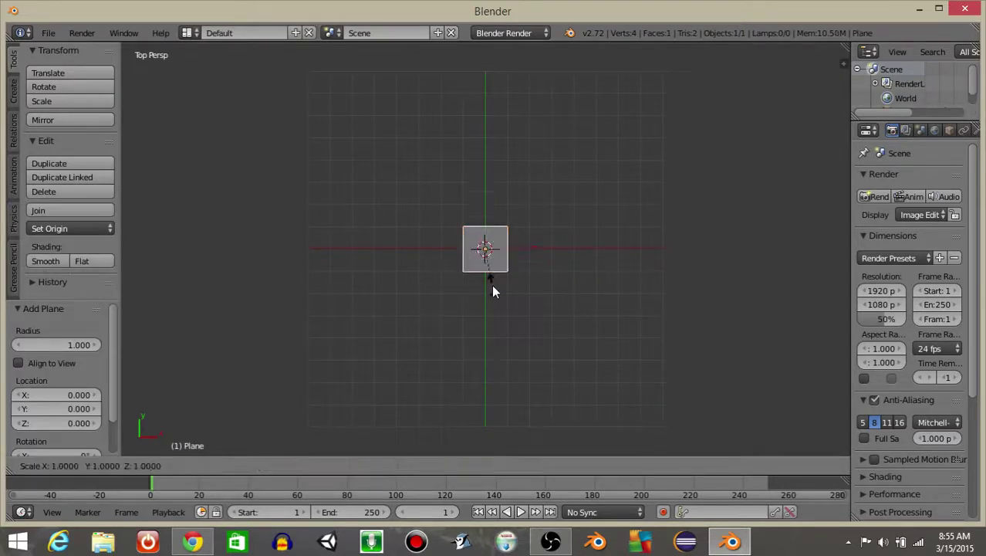
text(15)
key(Return)
scroll(494, 292, down, 3)
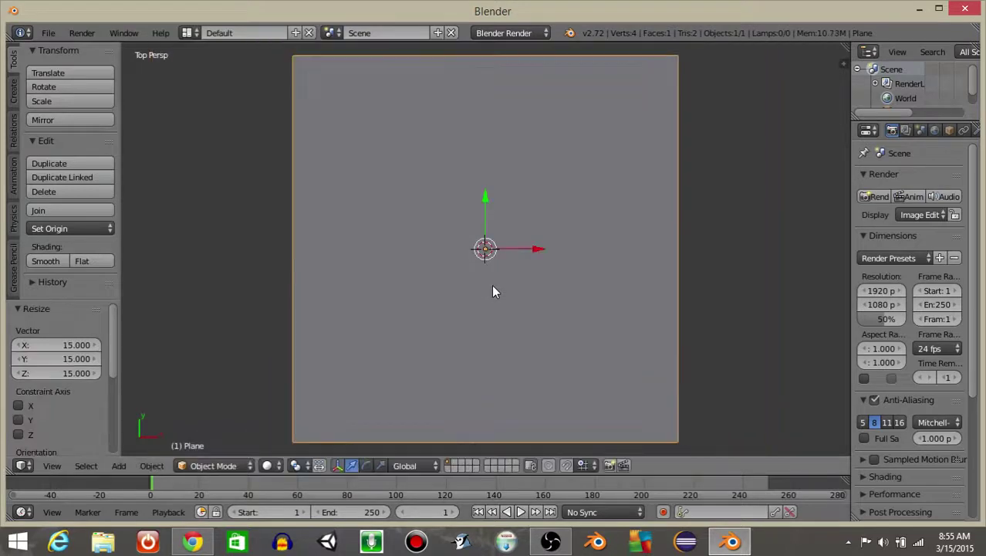
Step: Give the floor plane a new material with a green diffuse colour
drag(852, 205, 516, 252)
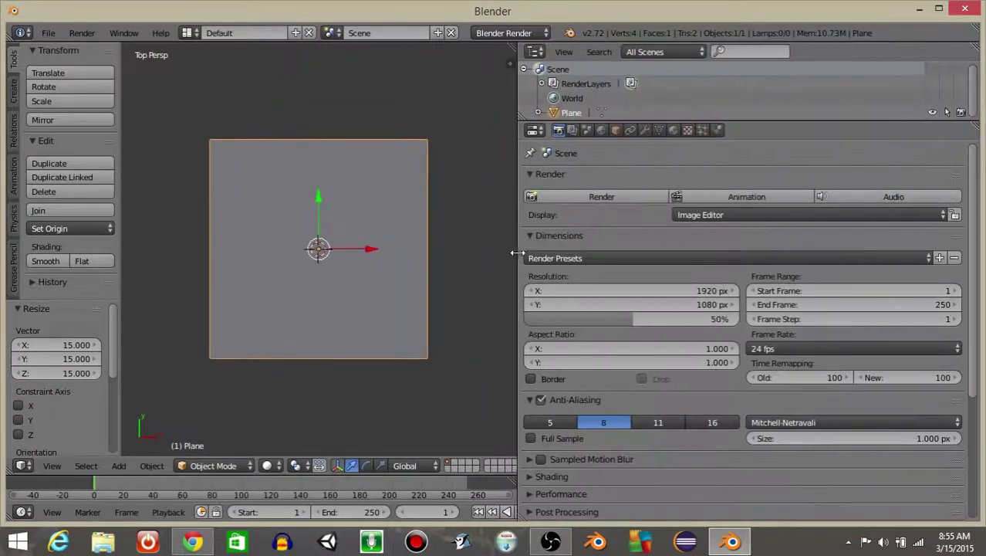
click(673, 131)
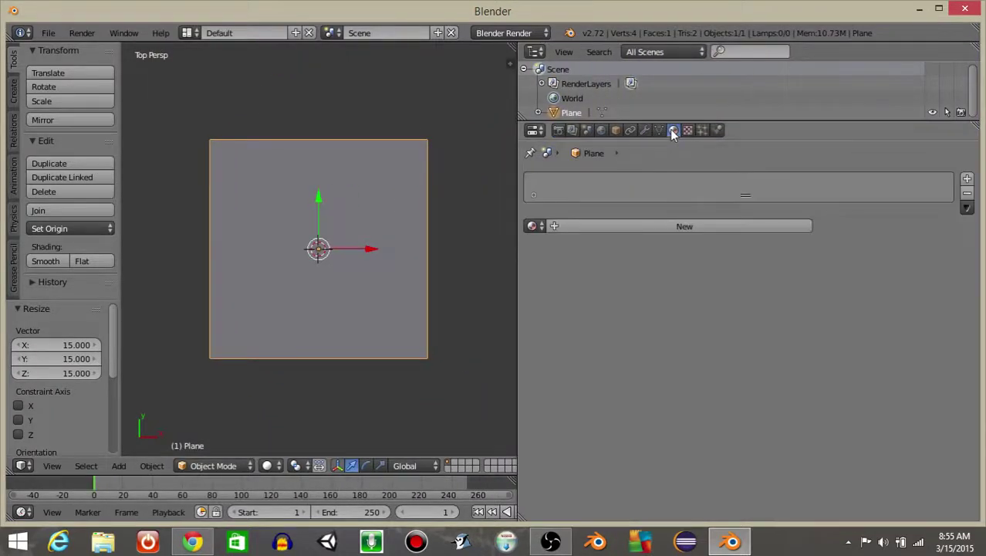
click(632, 227)
scroll(610, 270, down, 4)
click(600, 288)
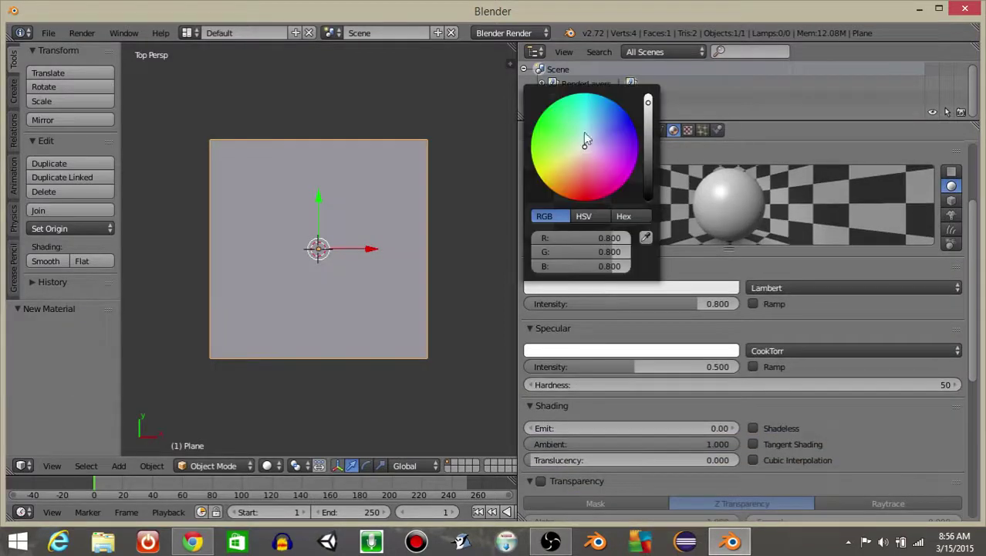
drag(584, 146, 533, 146)
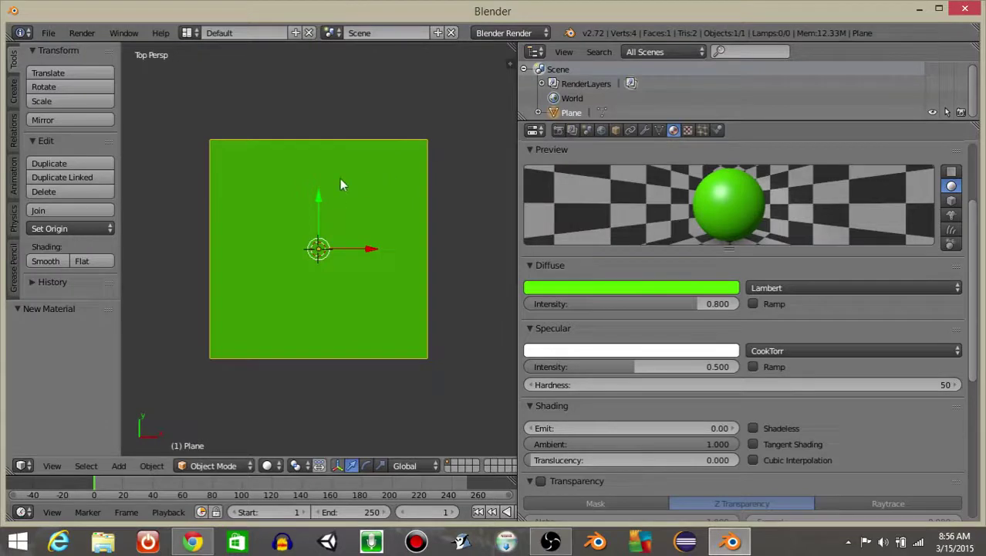
Step: Add a second material slot with a red Material.002 (diffuse 0.8, 0, 0.004)
scroll(868, 178, up, 4)
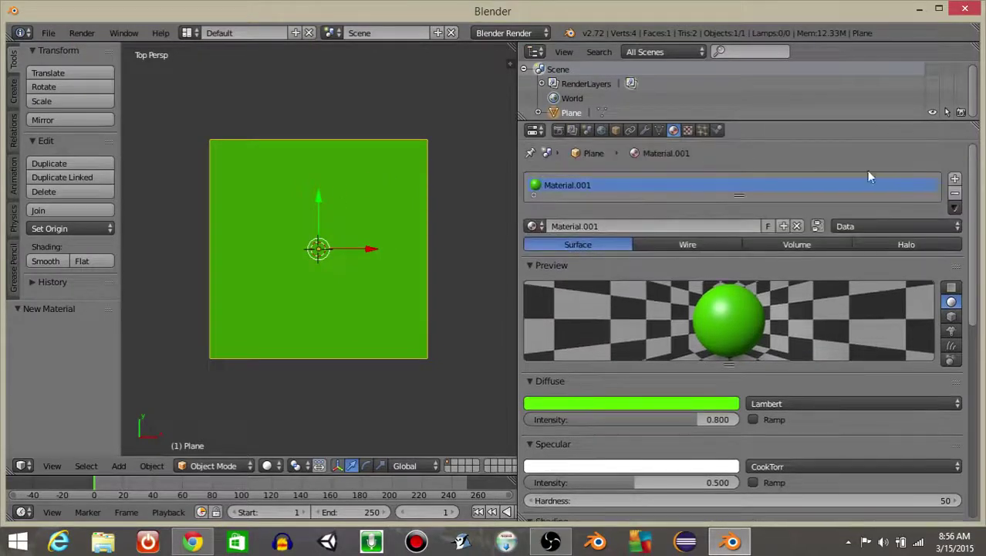
click(955, 178)
click(664, 232)
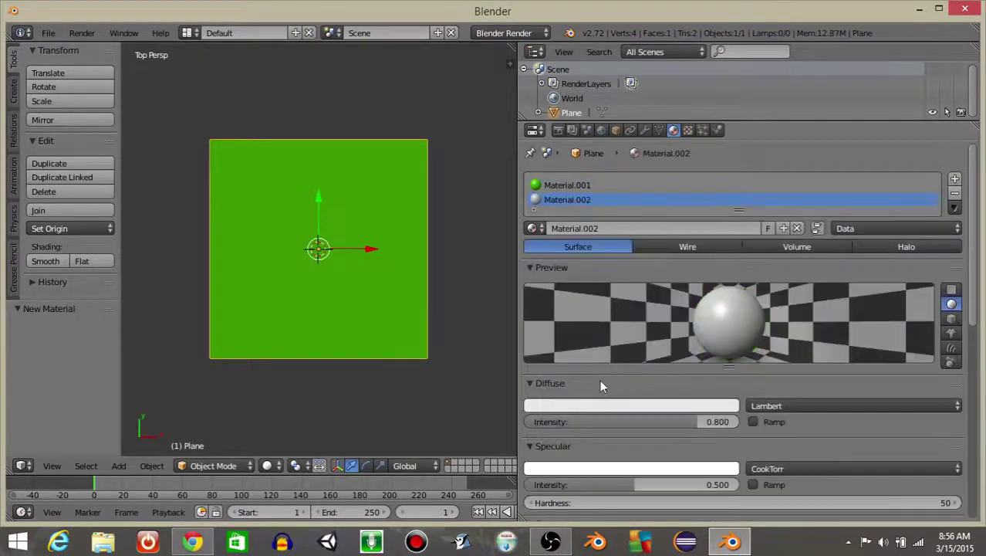
click(598, 407)
mouse_move(586, 263)
mouse_down()
mouse_move(549, 281)
mouse_move(584, 318)
mouse_up()
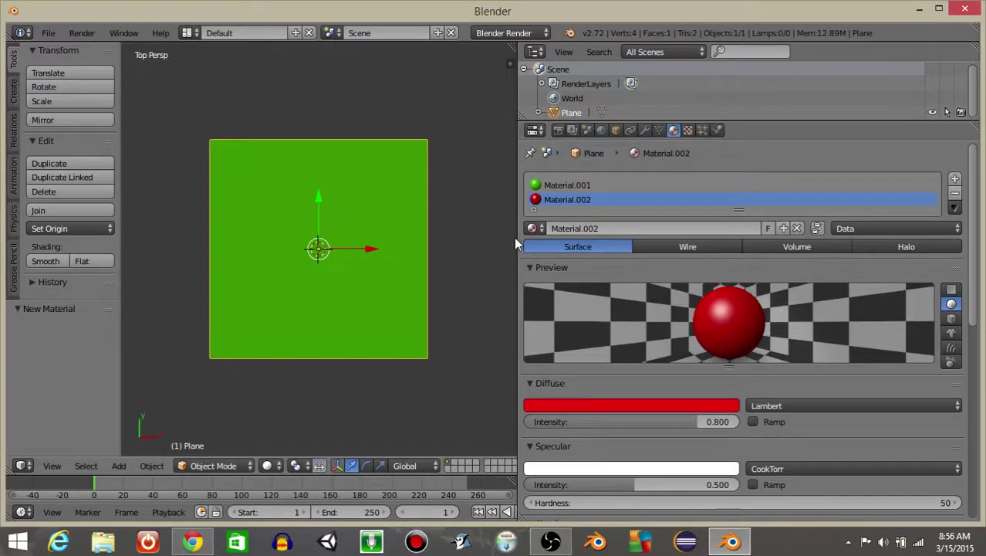
drag(518, 238, 697, 232)
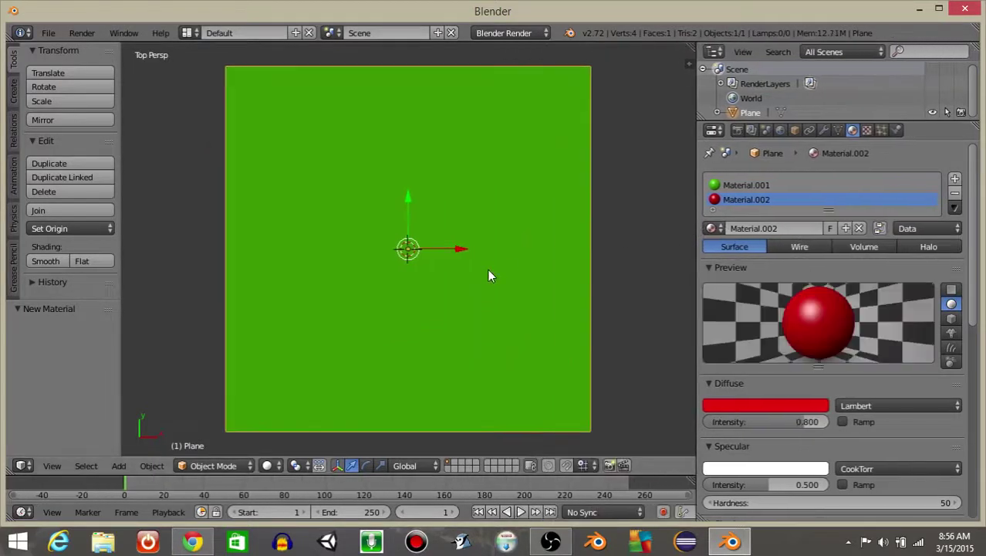
Step: Switch the plane to Edit Mode with the green material slot active
click(214, 466)
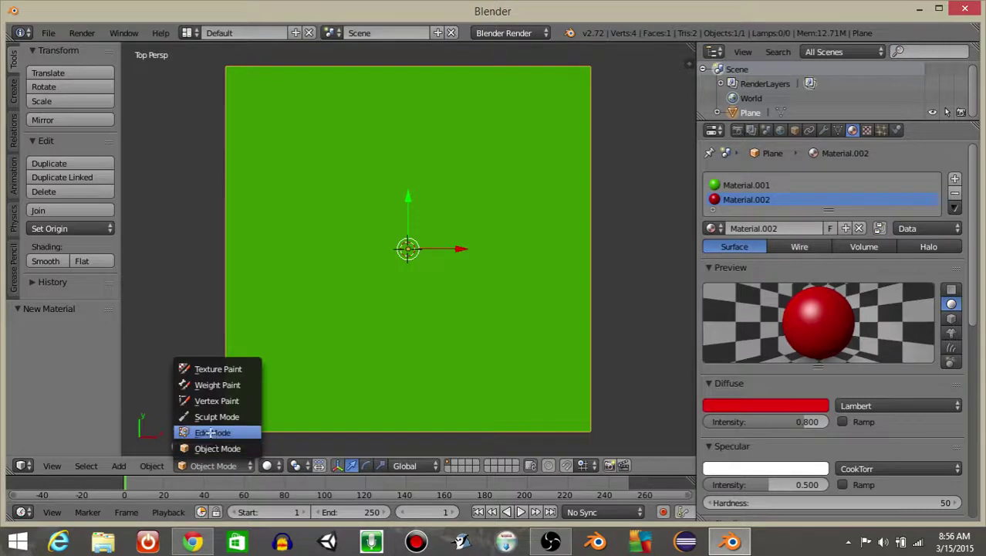
click(212, 430)
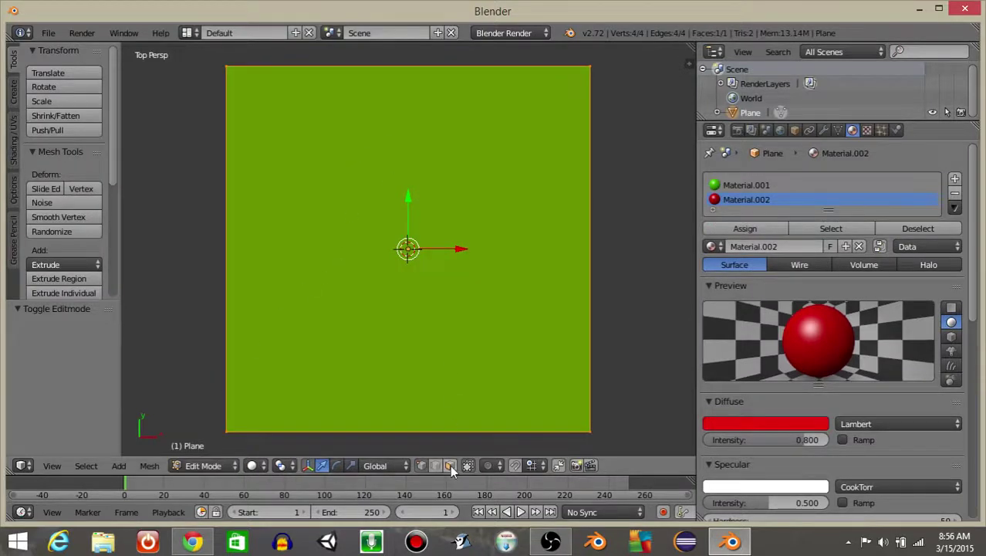
right_click(388, 203)
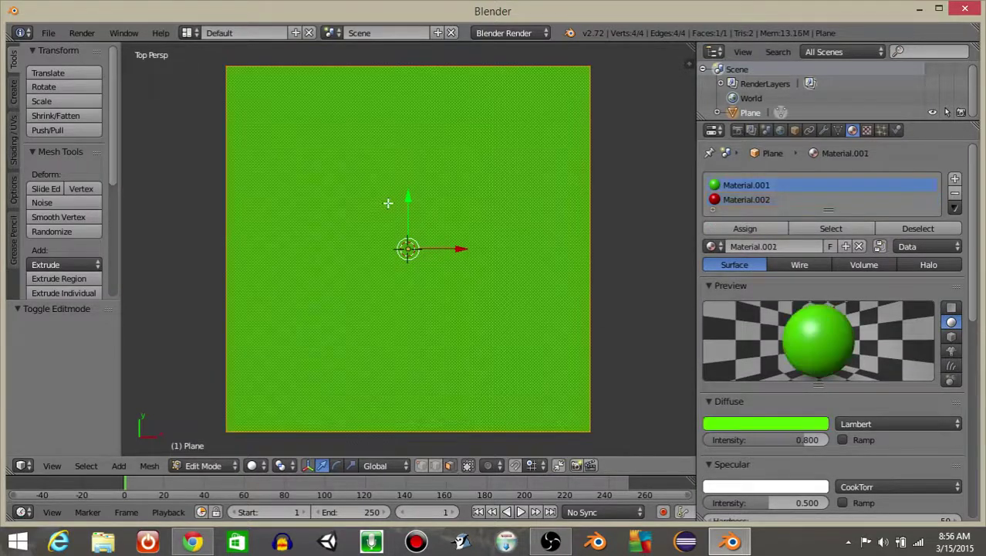
Step: Subdivide the plane five times into a 32×32 grid of 1,024 faces, then deselect all
key(w)
click(386, 157)
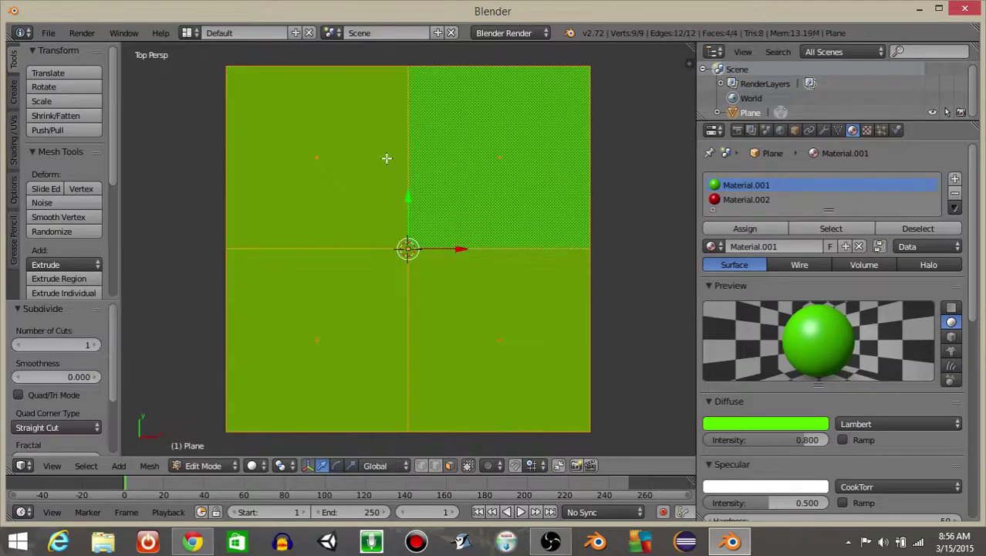
key(w)
click(387, 157)
key(w)
click(387, 157)
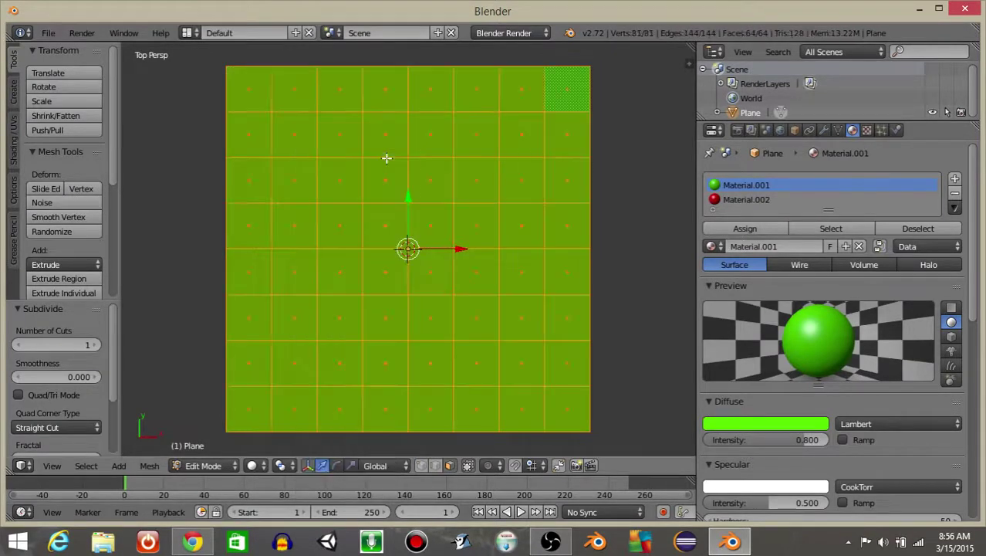
key(w)
click(387, 157)
key(w)
click(385, 159)
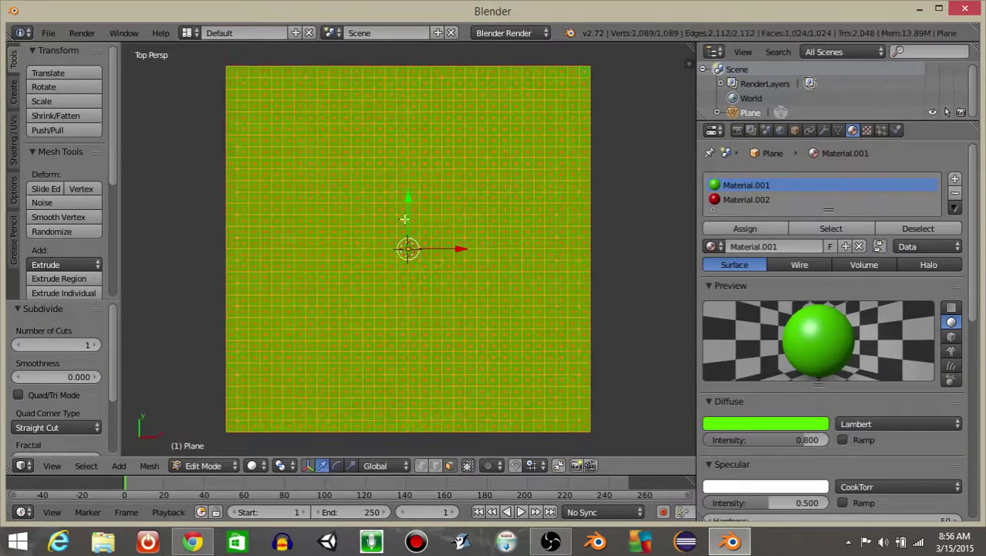
key(a)
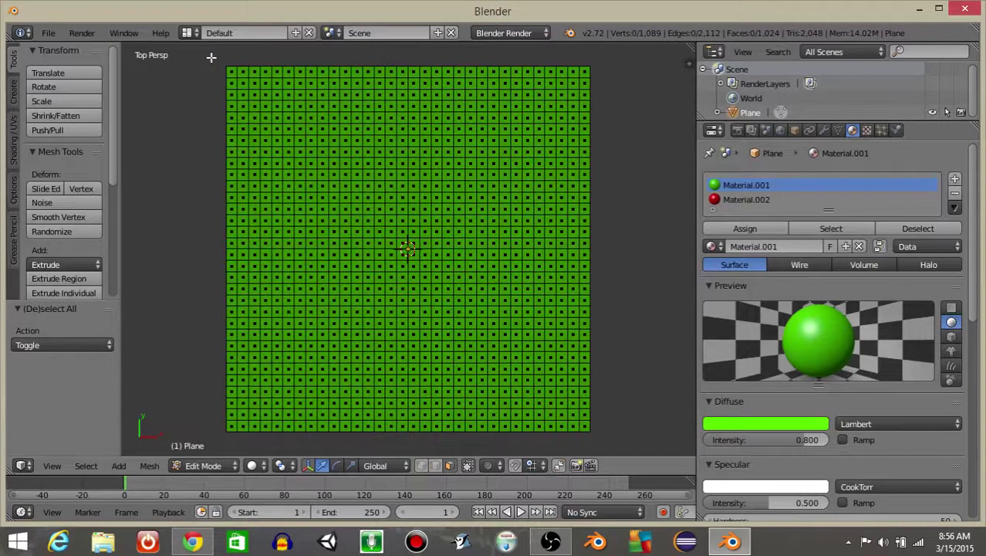
Step: Box-select the left, top, right and bottom border strips of the grid, 124 faces
key(b)
drag(211, 57, 236, 434)
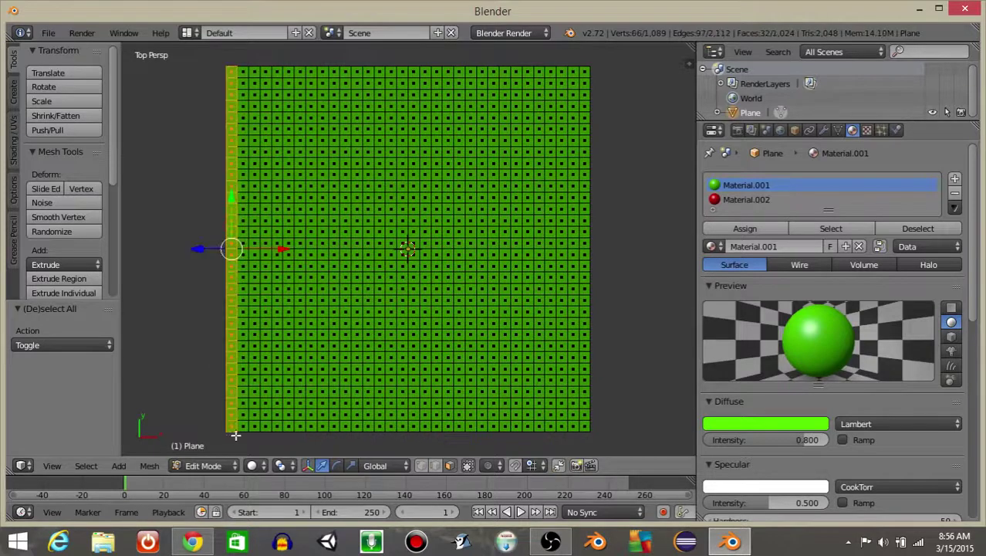
key(b)
drag(208, 62, 610, 457)
key(b)
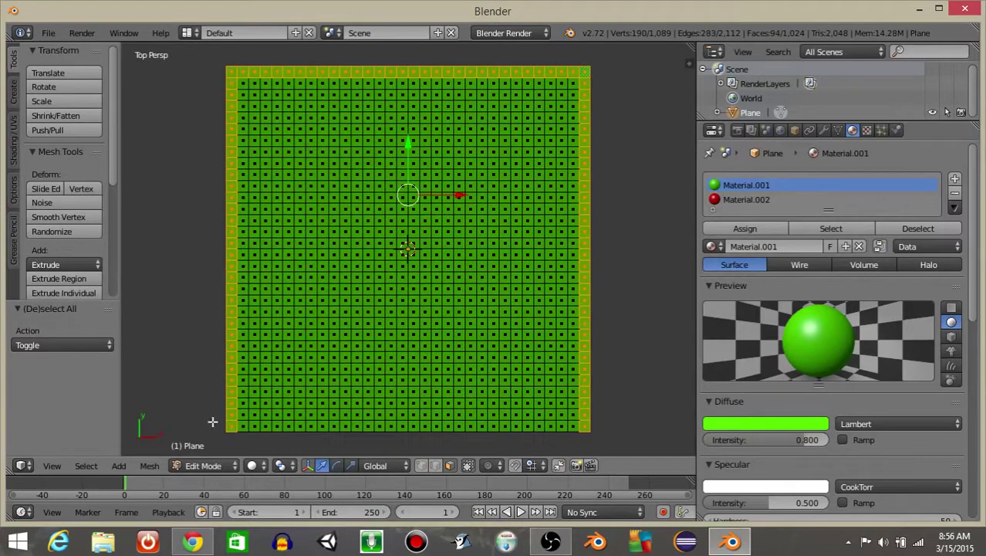
key(b)
drag(213, 422, 599, 450)
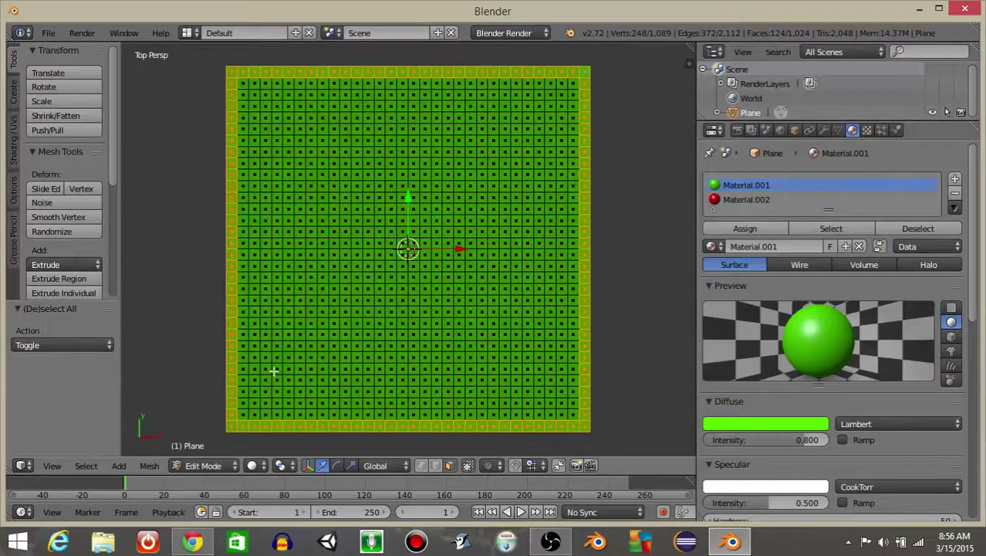
scroll(272, 371, up, 2)
Step: Add interior wall strips to the selection: a gapped row, an L-shaped line and a top-right row
shift+middle_drag(291, 373, 295, 290)
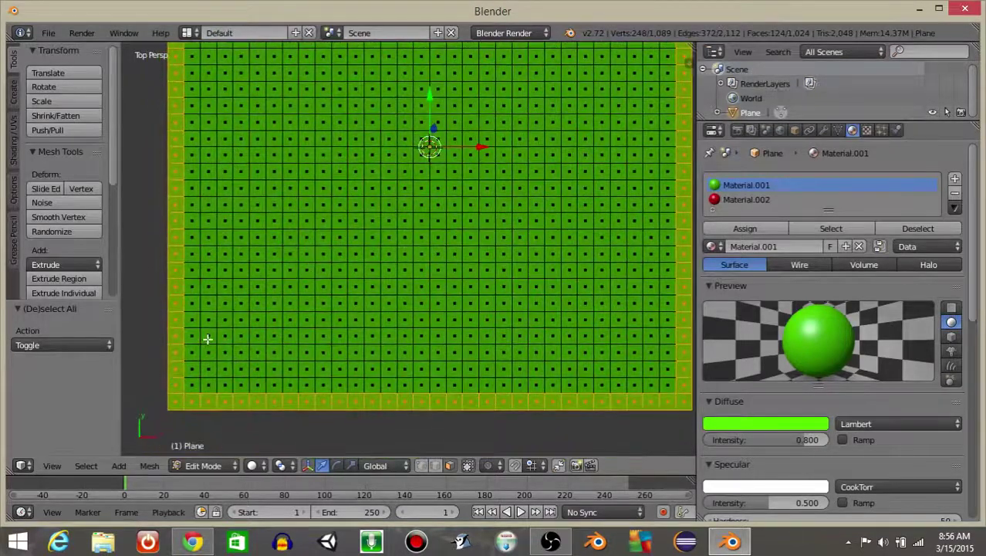
drag(170, 333, 410, 341)
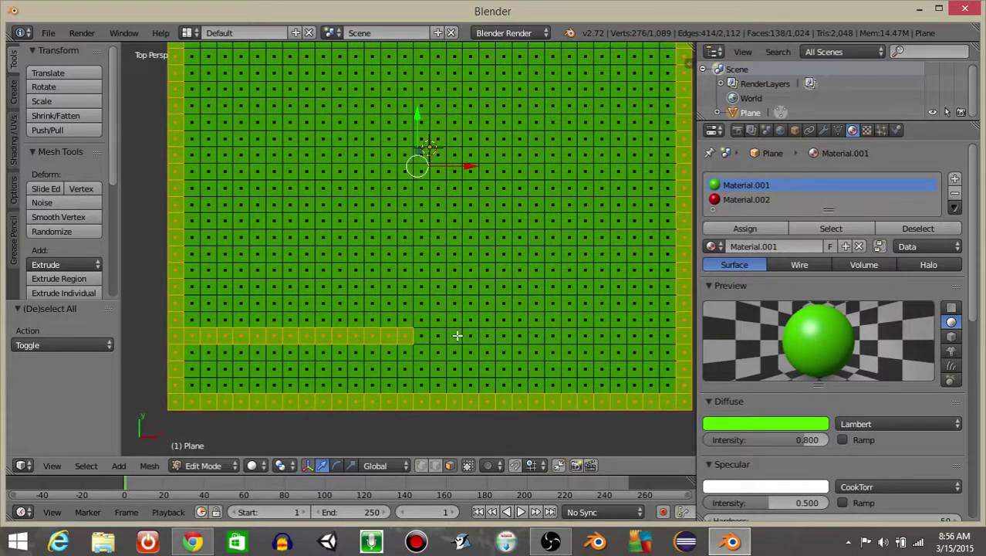
drag(479, 328, 689, 346)
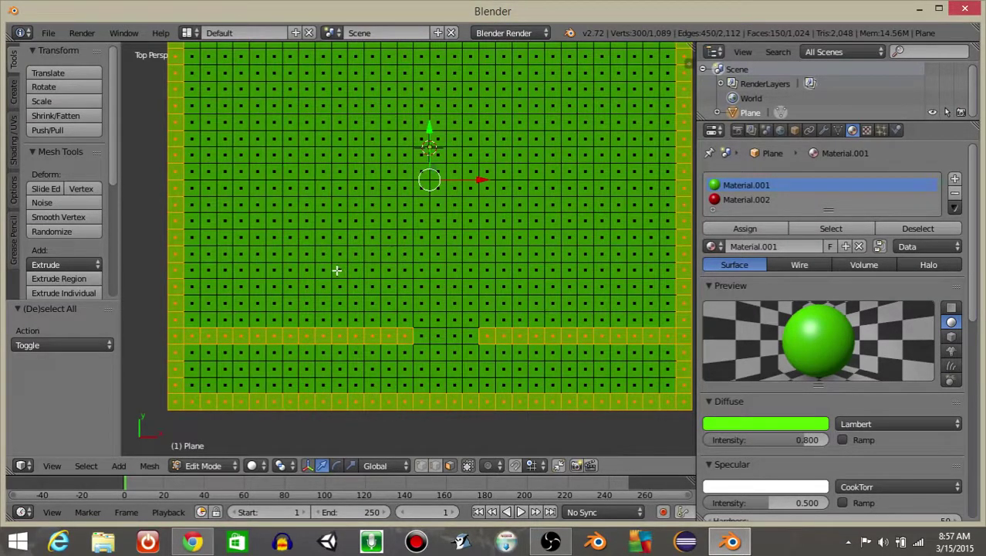
drag(336, 267, 540, 274)
scroll(440, 301, down, 2)
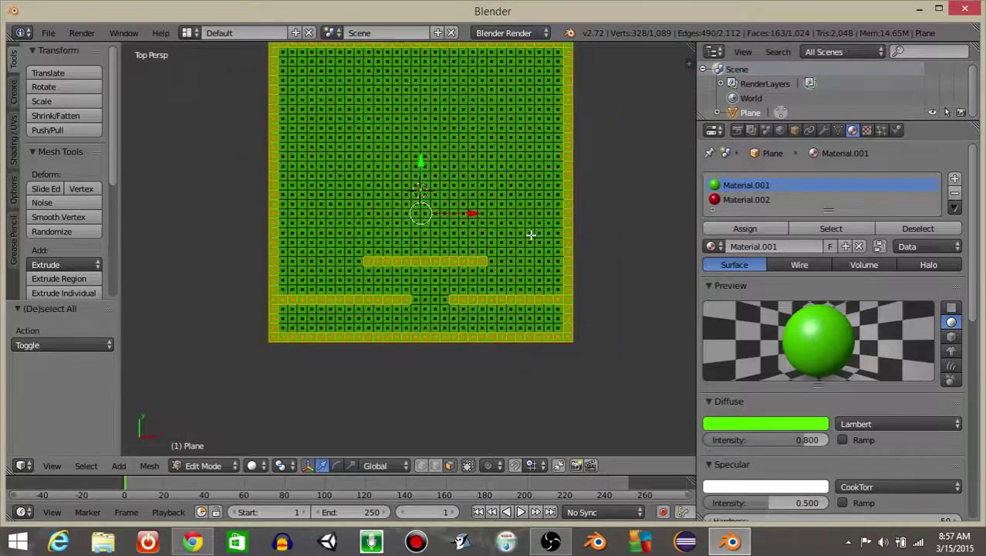
shift+scroll(467, 235, up, 3)
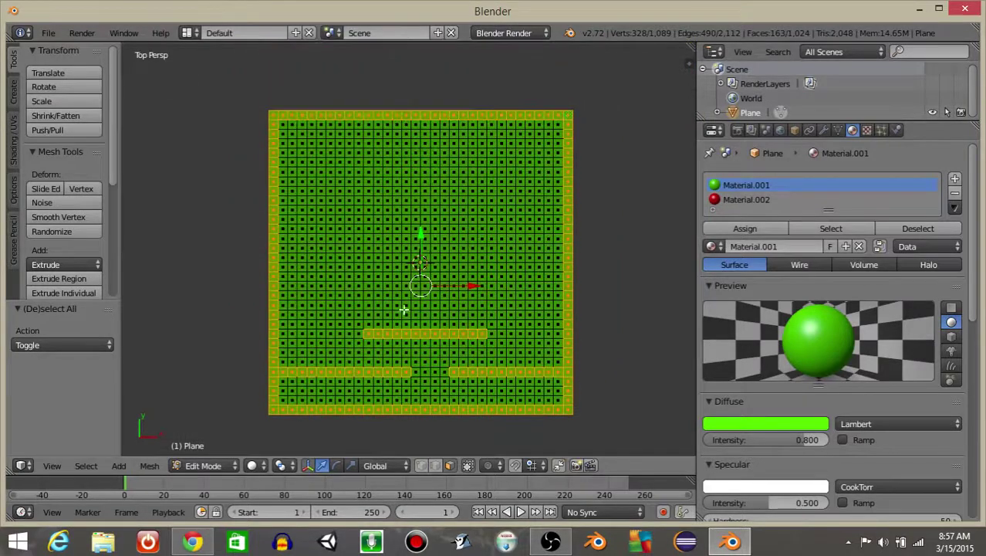
drag(371, 332, 367, 208)
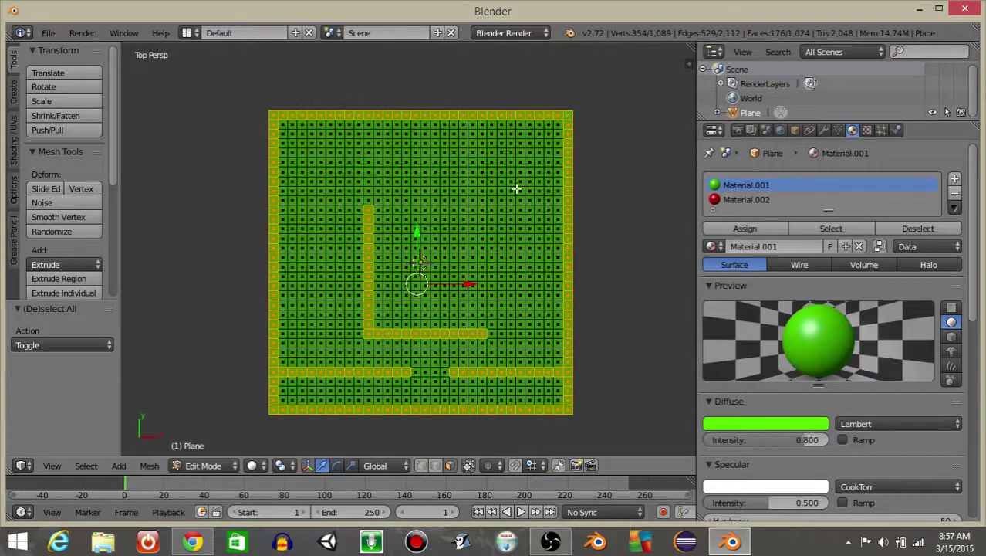
drag(567, 149, 487, 155)
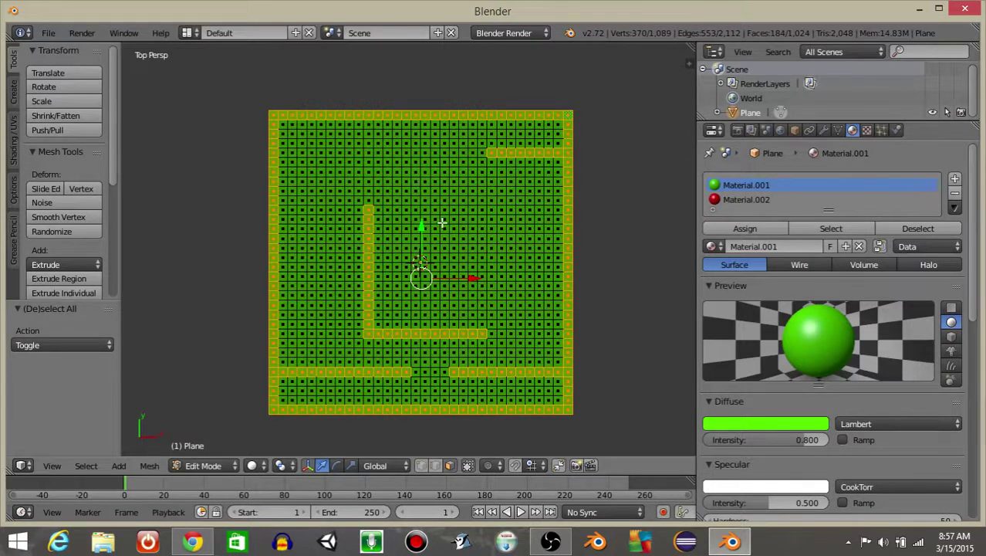
Step: Add a 12-face right row and a central hook-shaped wall to the selection
scroll(450, 290, up, 1)
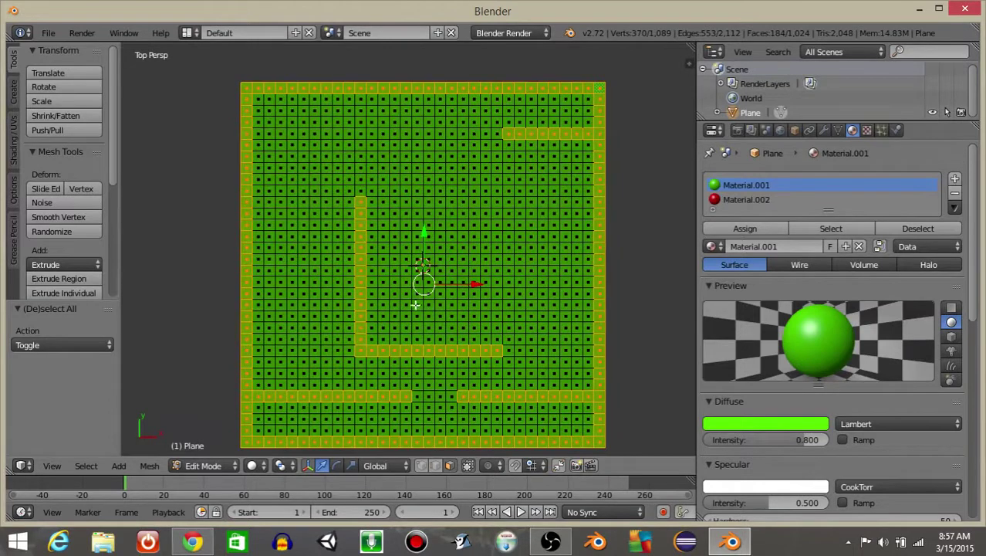
key(b)
drag(401, 298, 534, 311)
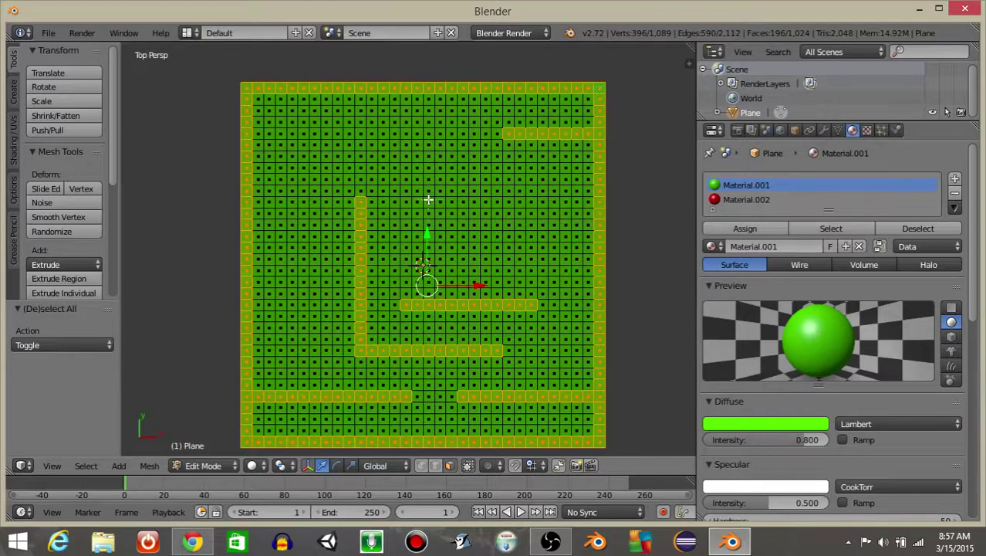
key(b)
drag(428, 200, 442, 253)
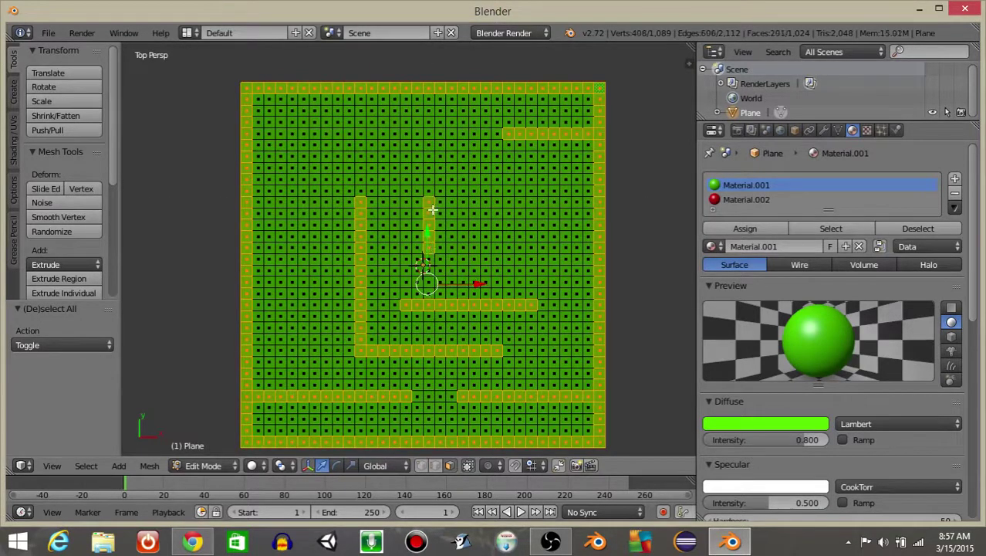
key(b)
drag(427, 203, 509, 203)
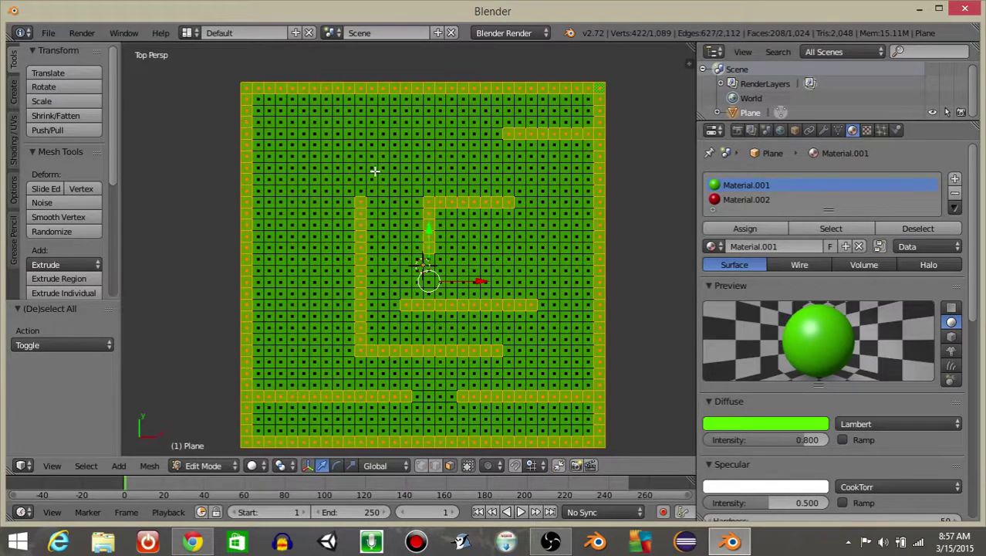
Step: Assign the red Material.002 to the 208 selected wall faces and check the colours in Object Mode
middle_drag(415, 309, 478, 191)
click(729, 202)
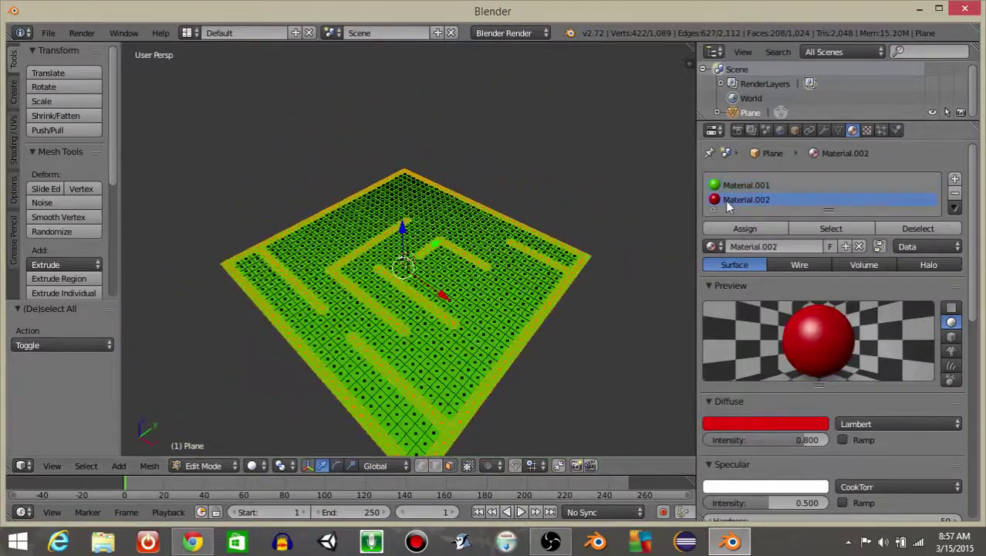
click(745, 229)
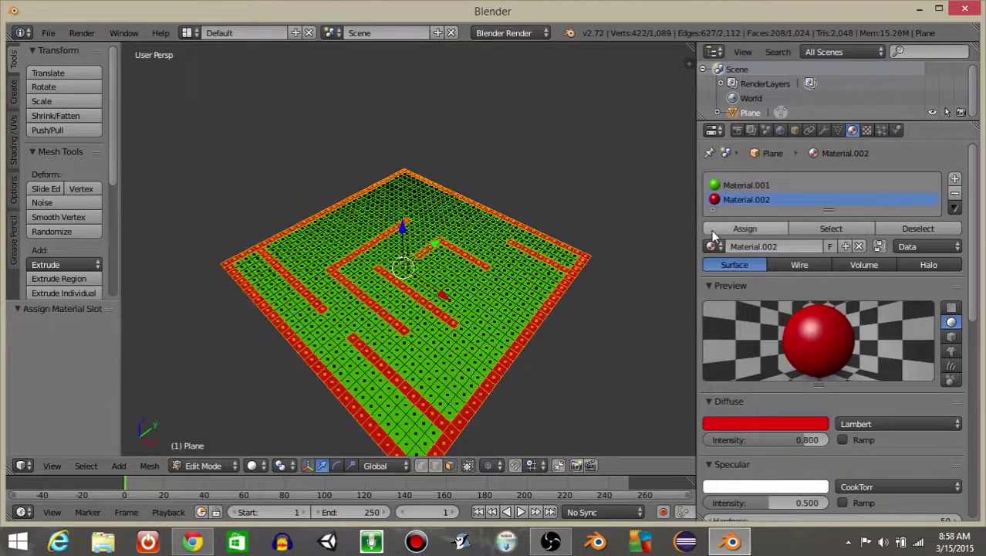
click(224, 465)
click(216, 446)
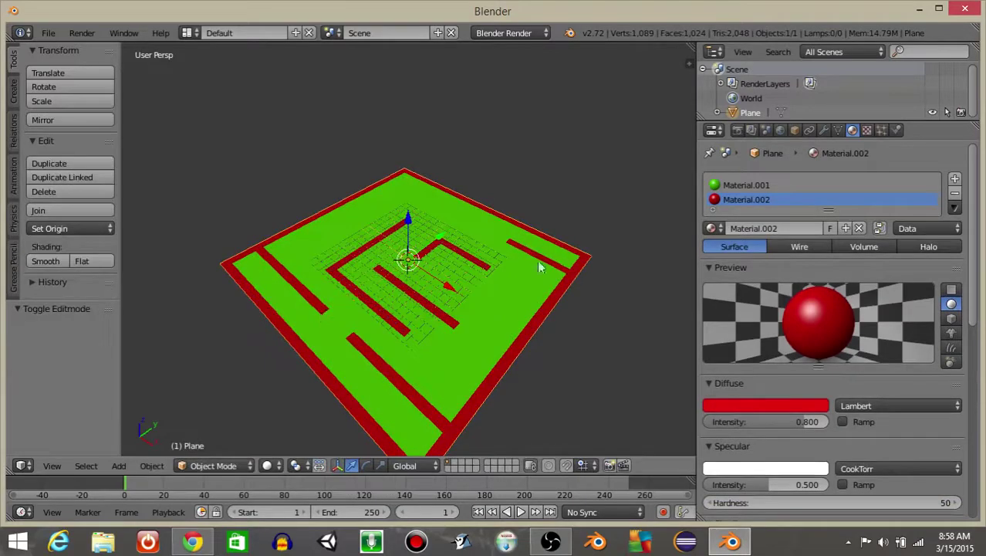
click(218, 466)
click(220, 432)
Step: Extrude the selected red wall faces 2.635 units upward
middle_drag(356, 367, 389, 317)
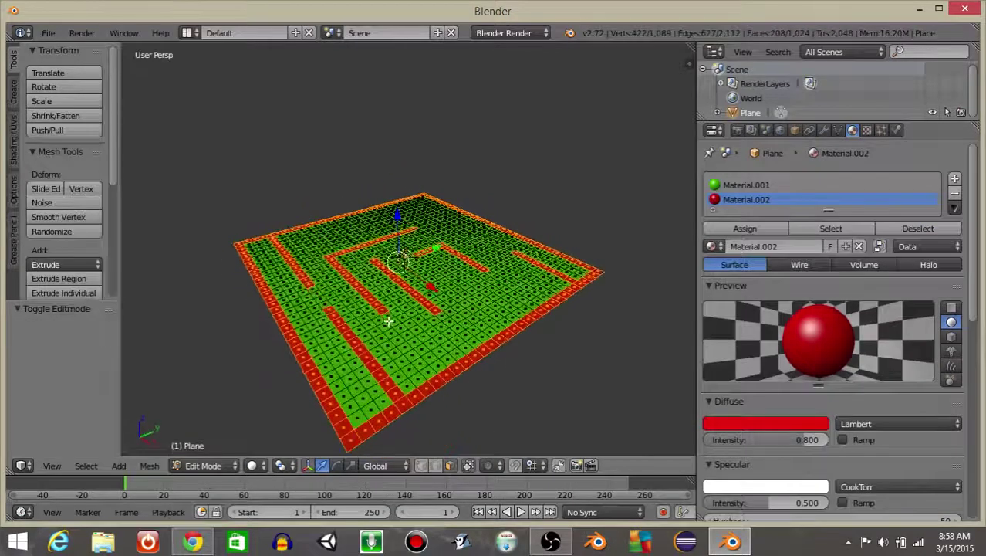
key(e)
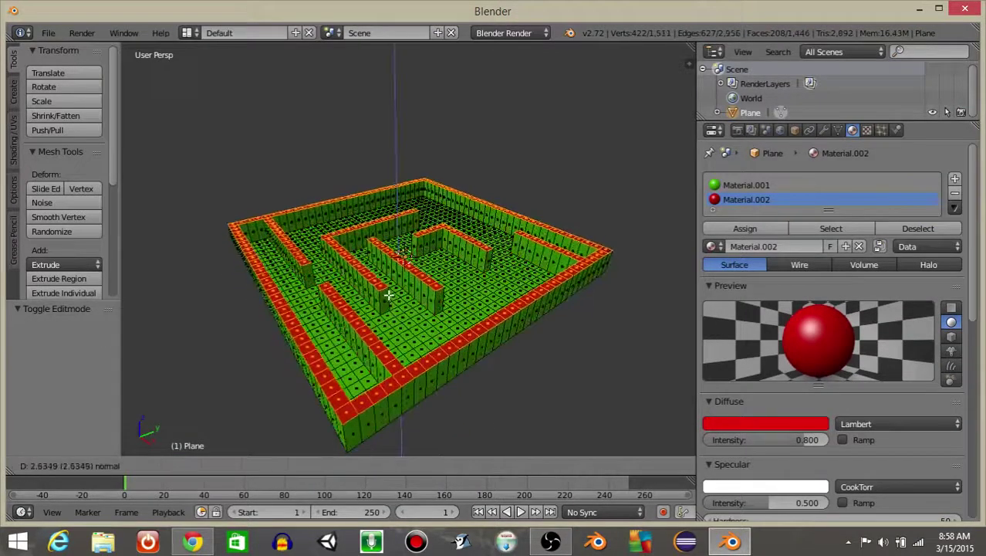
click(388, 296)
Step: View the maze from the top in Object Mode with a rendered preview
key(KP_7)
scroll(383, 294, up, 2)
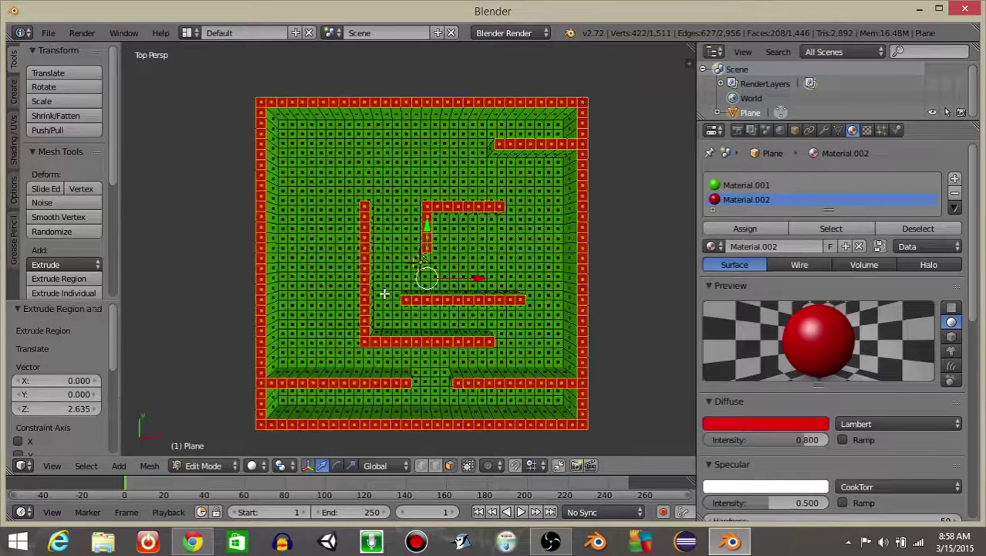
click(203, 465)
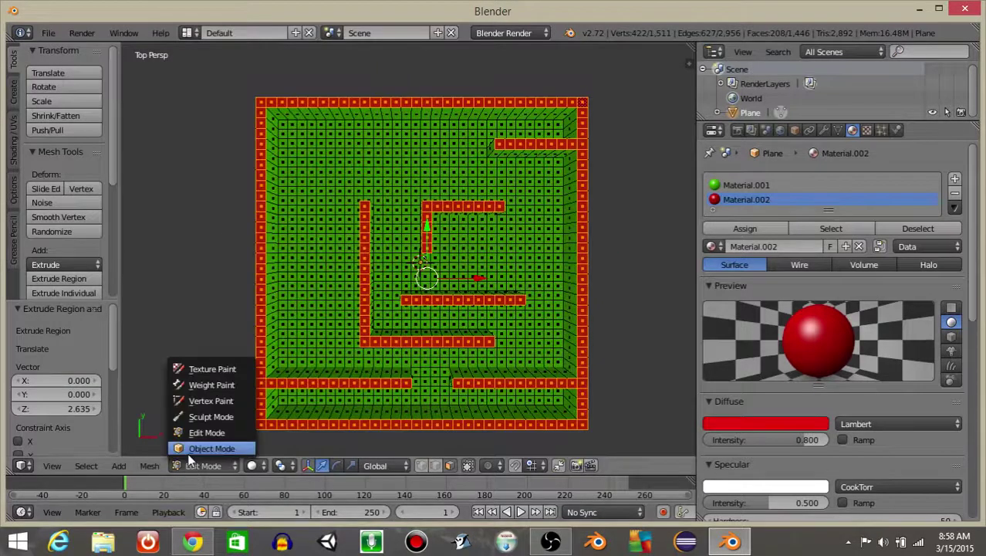
click(210, 447)
key(shift+z)
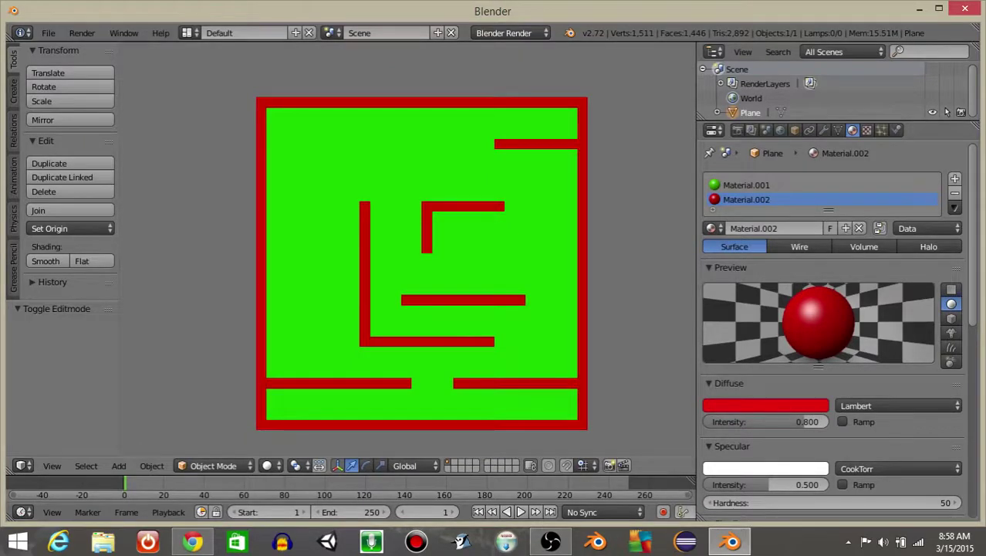
Step: Rotate the maze 90° about the X axis so it stands upright
key(shift+z)
scroll(358, 238, down, 3)
middle_drag(358, 309, 358, 237)
scroll(358, 238, up, 4)
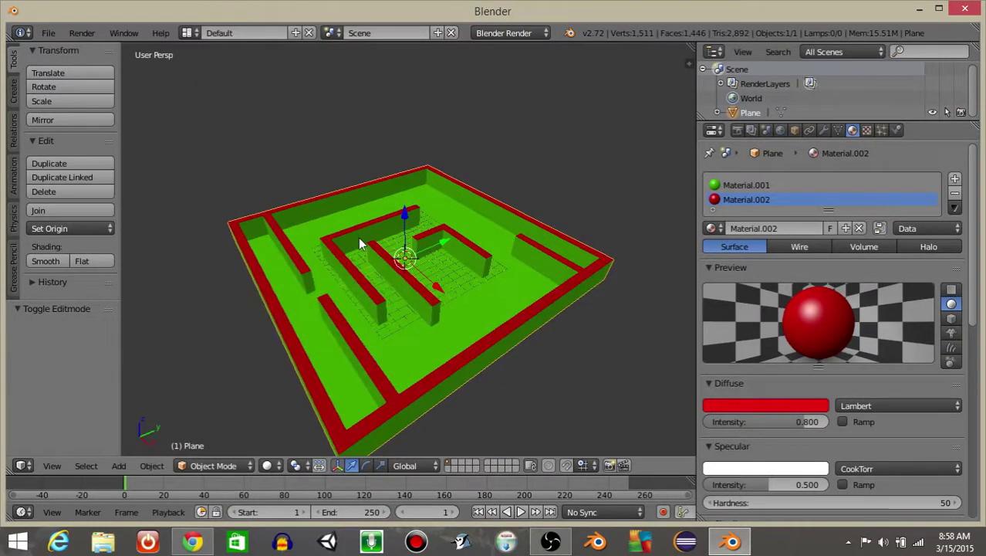
text(rx90)
key(Return)
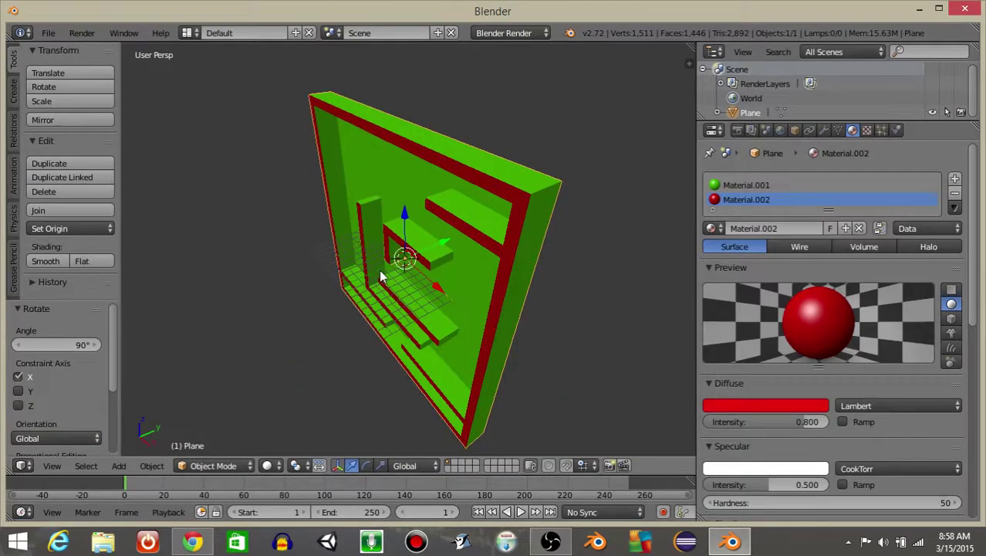
Step: From the front view, add a radius-1 cube at the origin
key(KP_1)
scroll(380, 276, up, 2)
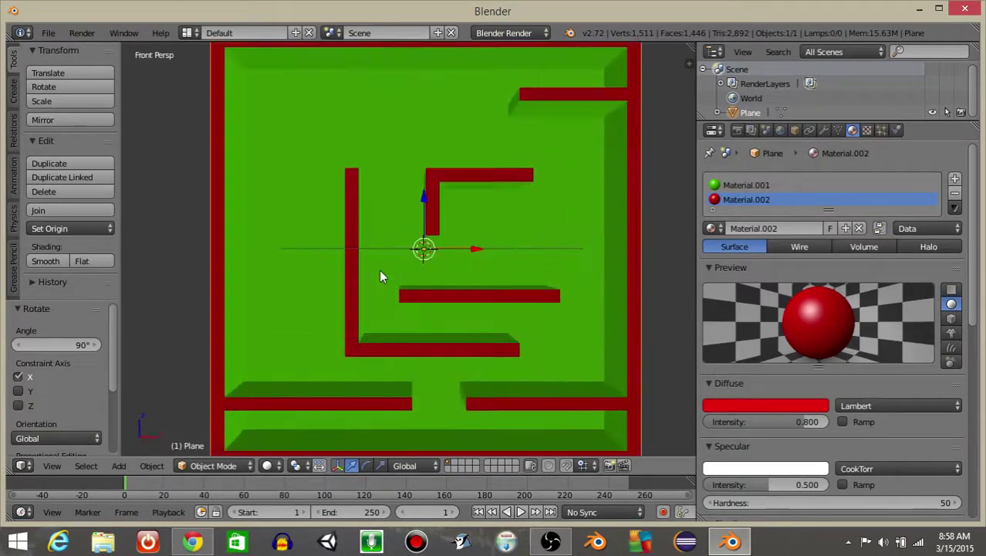
scroll(381, 276, down, 1)
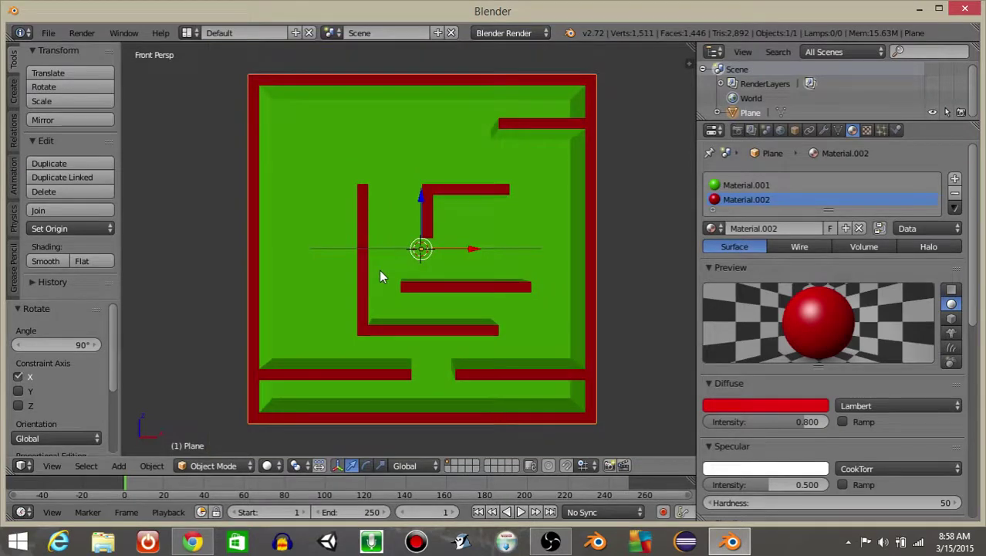
key(shift+a)
key(Return)
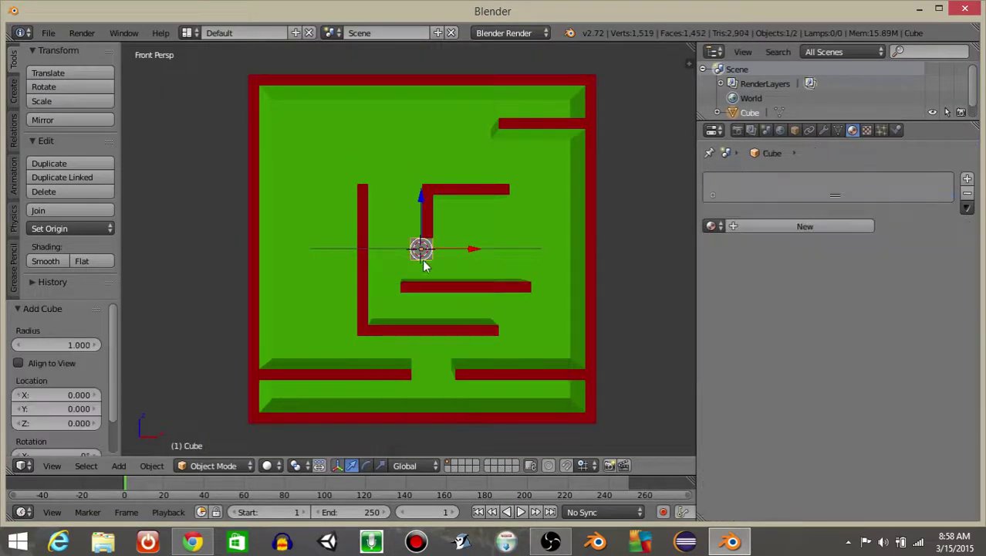
Step: Shift the new cube −2.129 along Y and stretch it to 1.971 on Y
middle_drag(423, 265, 446, 250)
key(g)
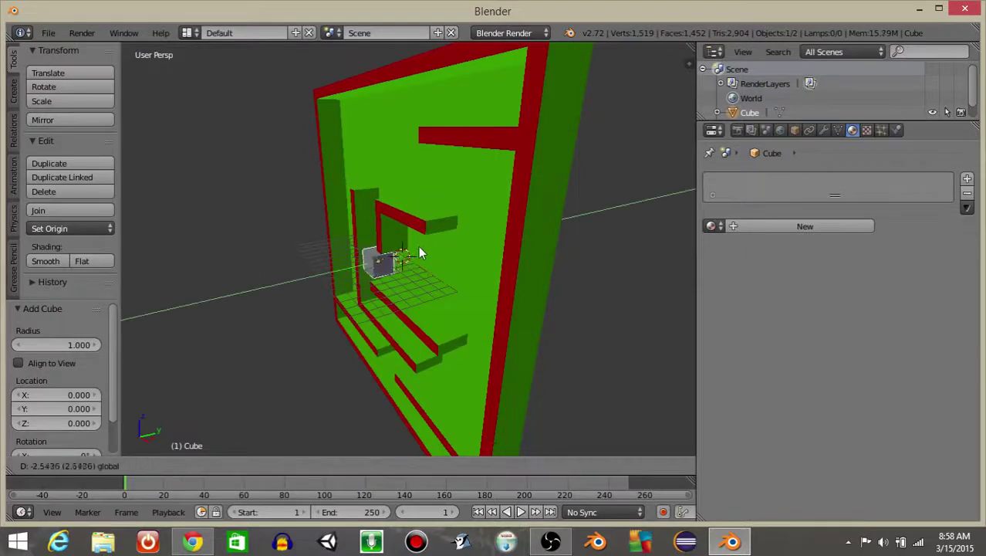
click(424, 247)
key(s)
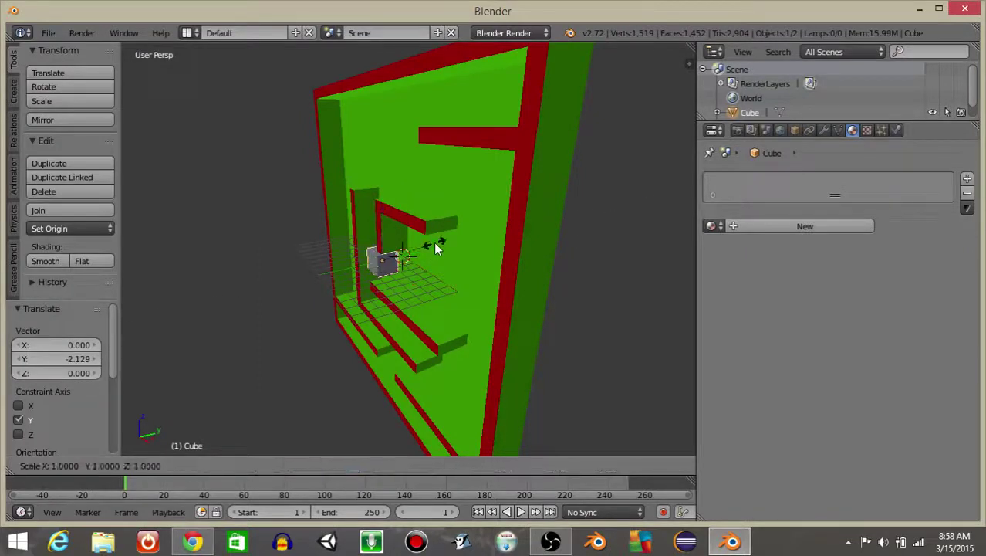
key(y)
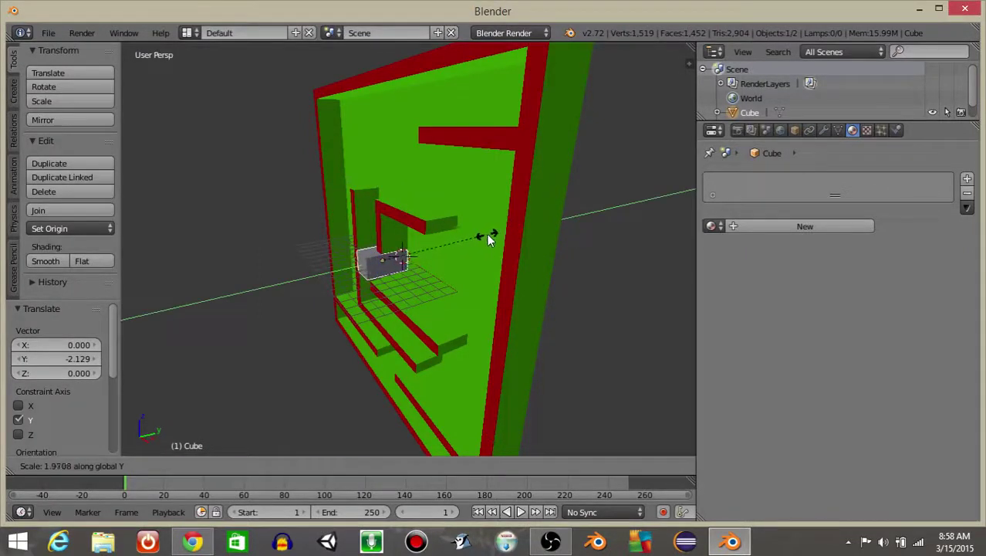
click(487, 234)
Step: Flatten the cube to 0.224 on Z and widen it to 2.096 on X
middle_drag(487, 235, 452, 307)
key(s)
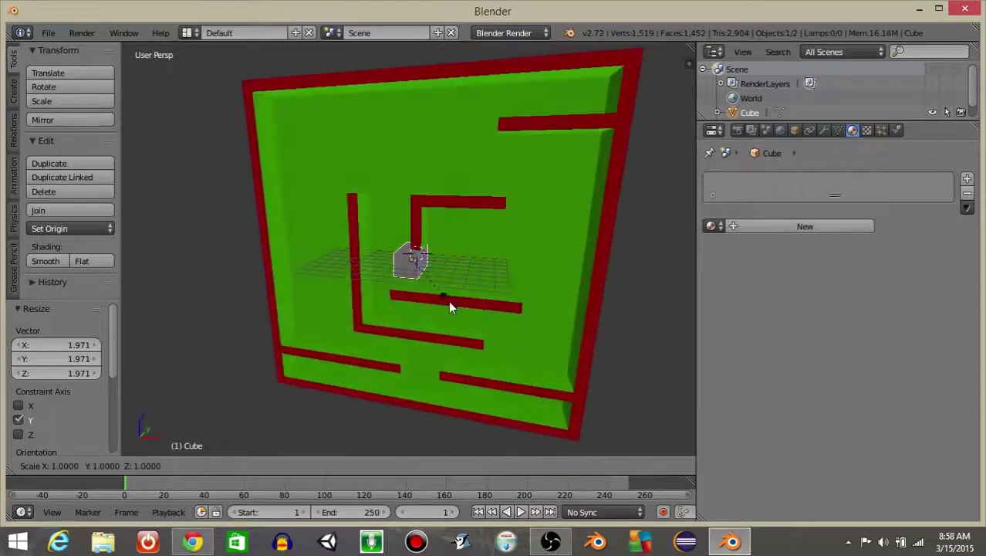
key(z)
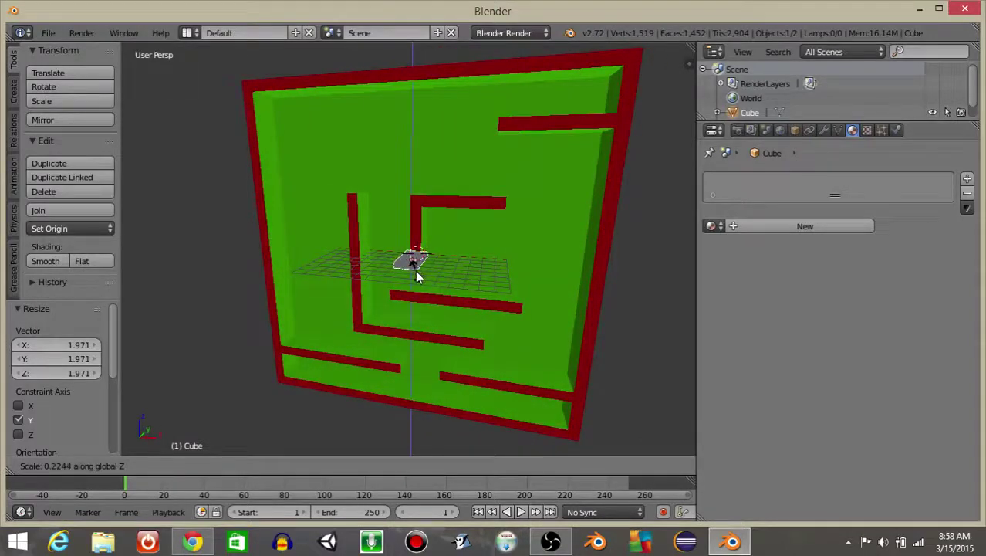
click(415, 271)
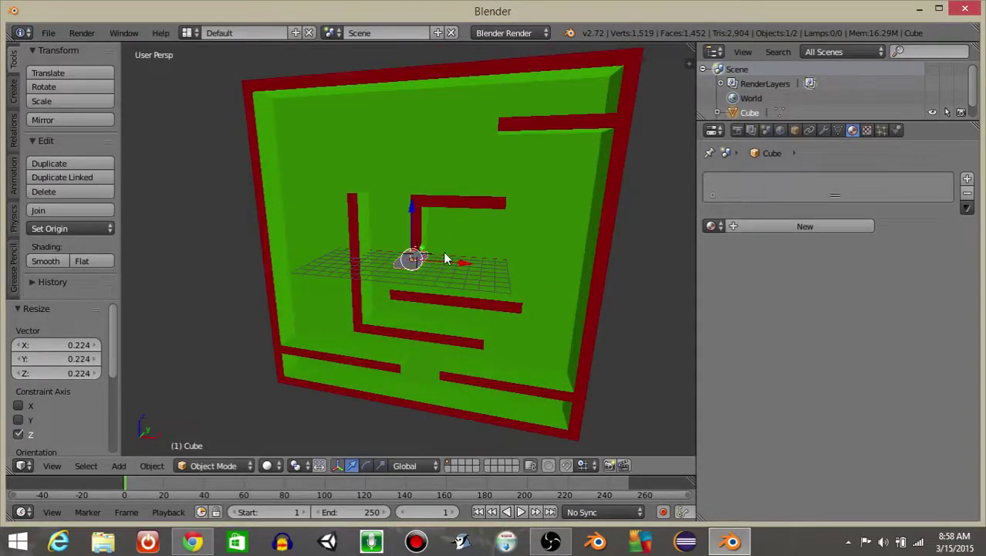
key(s)
key(x)
click(480, 270)
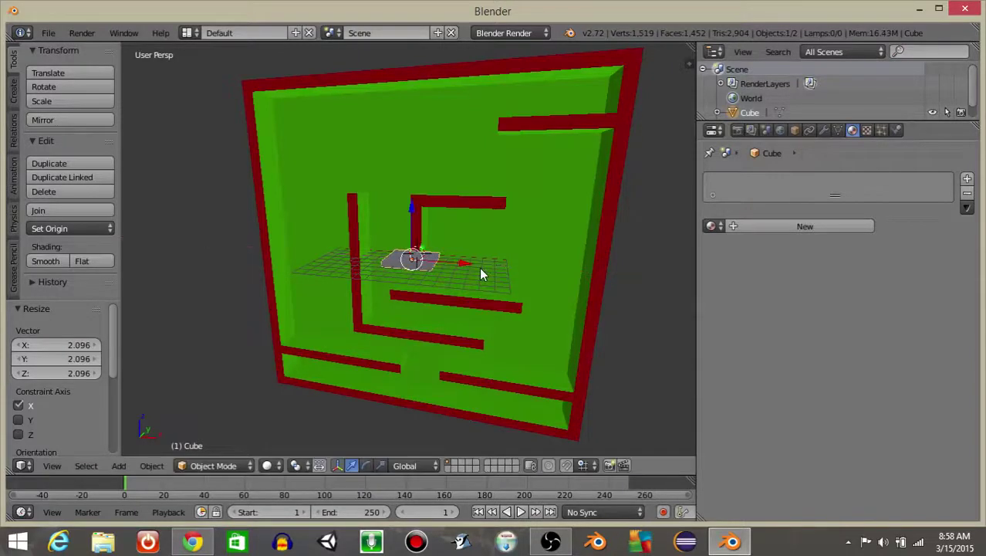
key(KP_1)
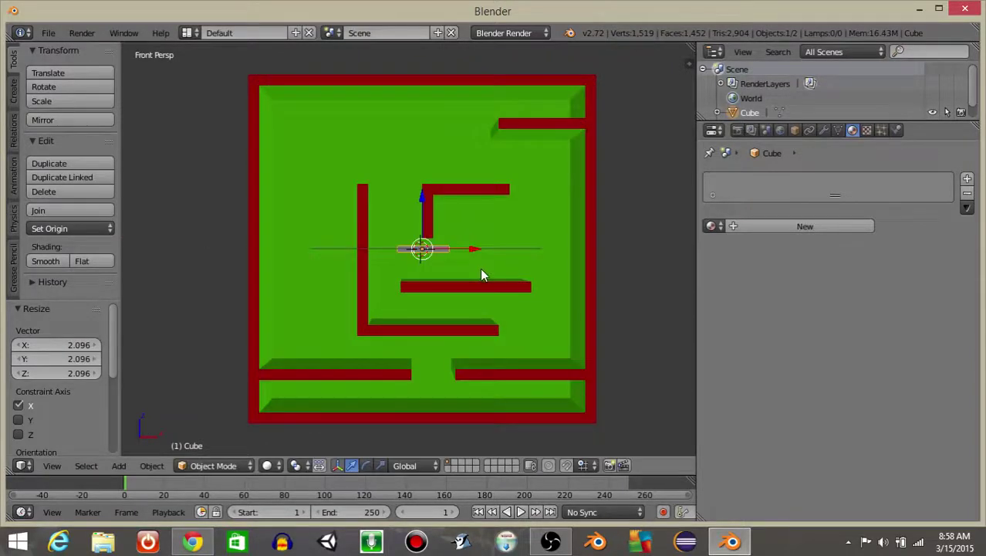
Step: Give the slab a new orange material (RGB 0.8, 0.427, 0)
click(779, 226)
click(752, 402)
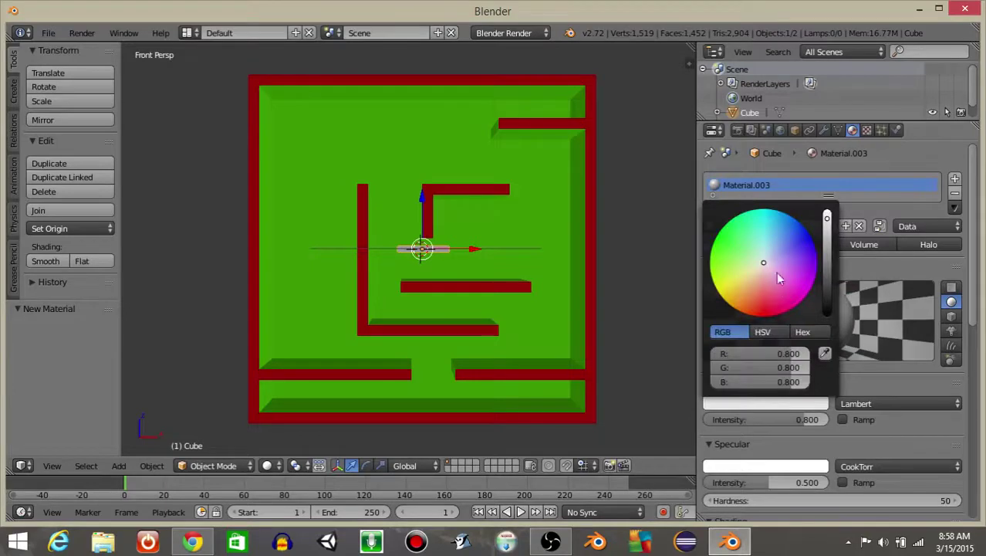
drag(766, 265, 728, 304)
scroll(818, 438, down, 1)
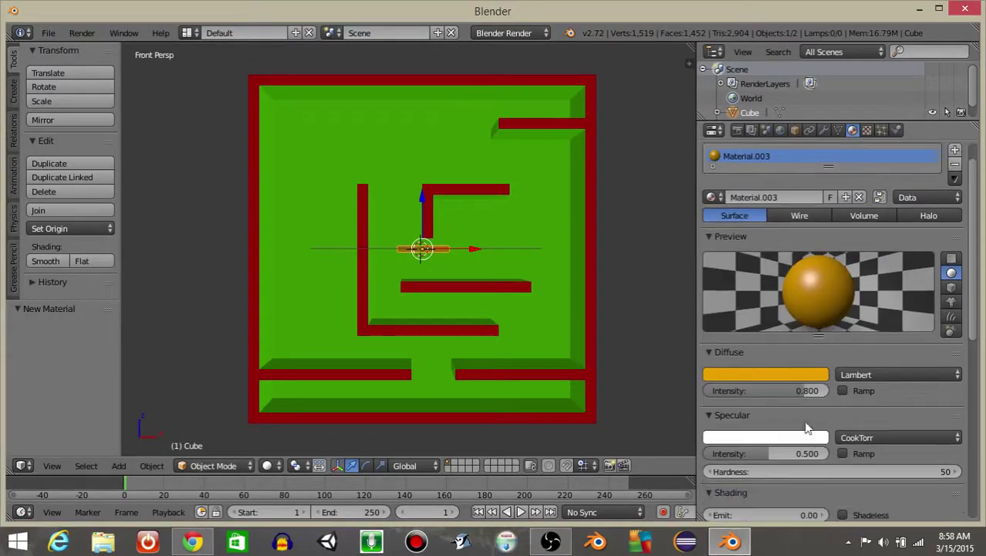
Step: Check the maze in the game preview, then slide the slab −9.130 along X
key(p)
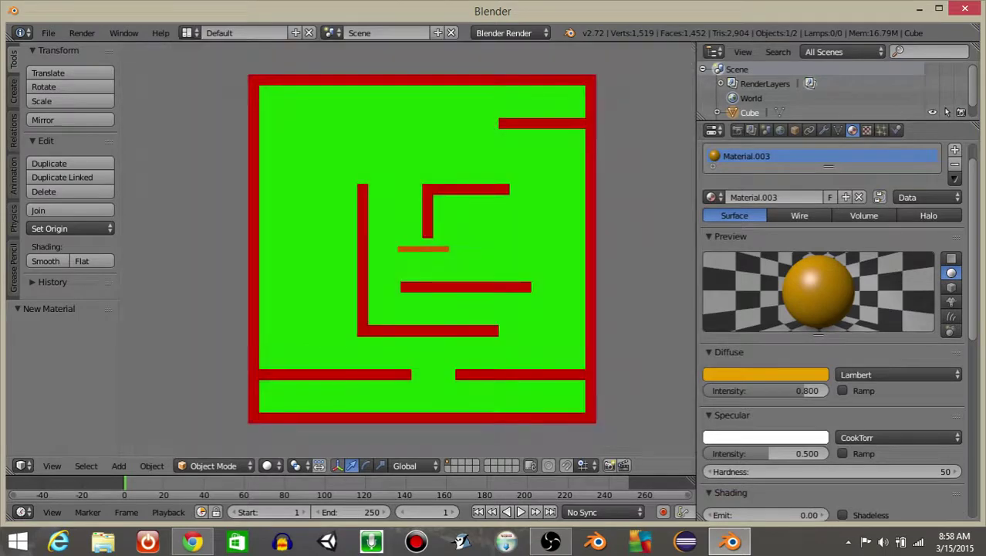
key(Escape)
drag(475, 254, 371, 257)
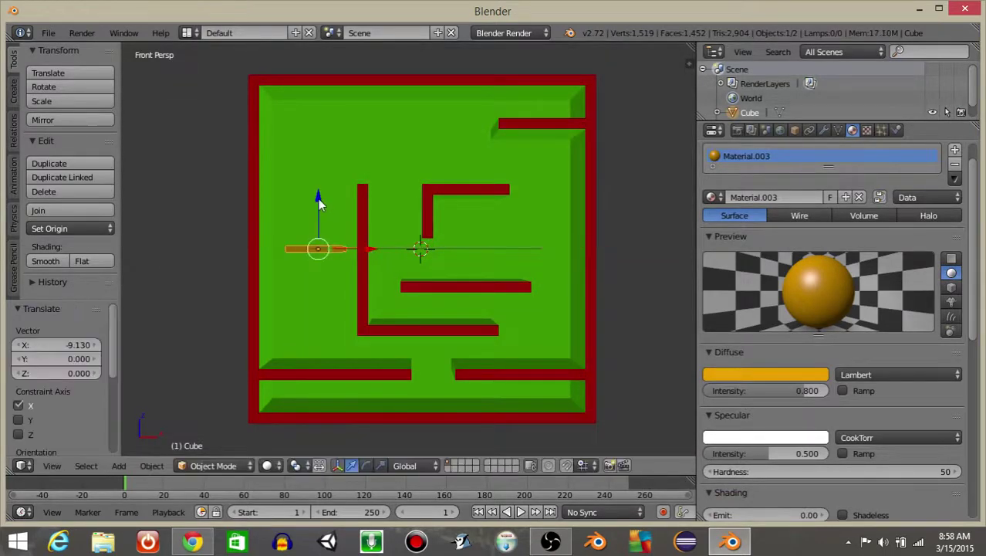
Step: Lower the orange platform −8.917 along Z to the maze's lower corner
key(g)
key(z)
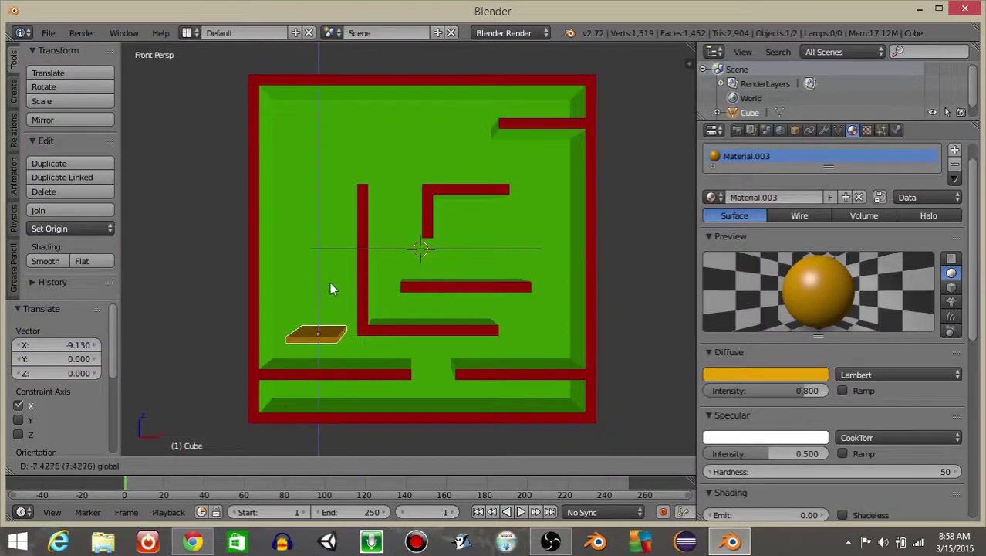
click(340, 301)
middle_drag(392, 307, 631, 254)
scroll(384, 291, up, 3)
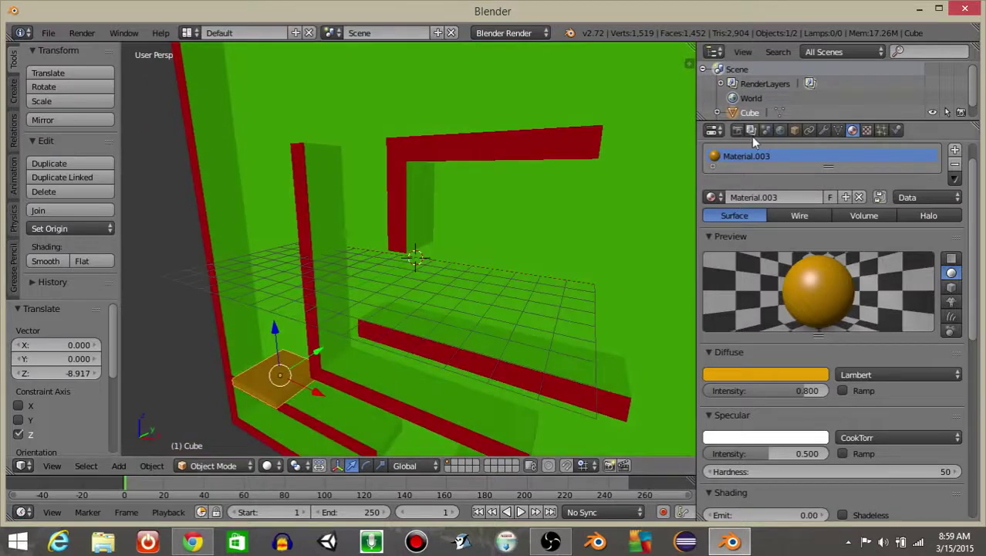
Step: Rename the platform object from Cube to 'vertical'
click(795, 129)
click(734, 179)
key(BackSpace)
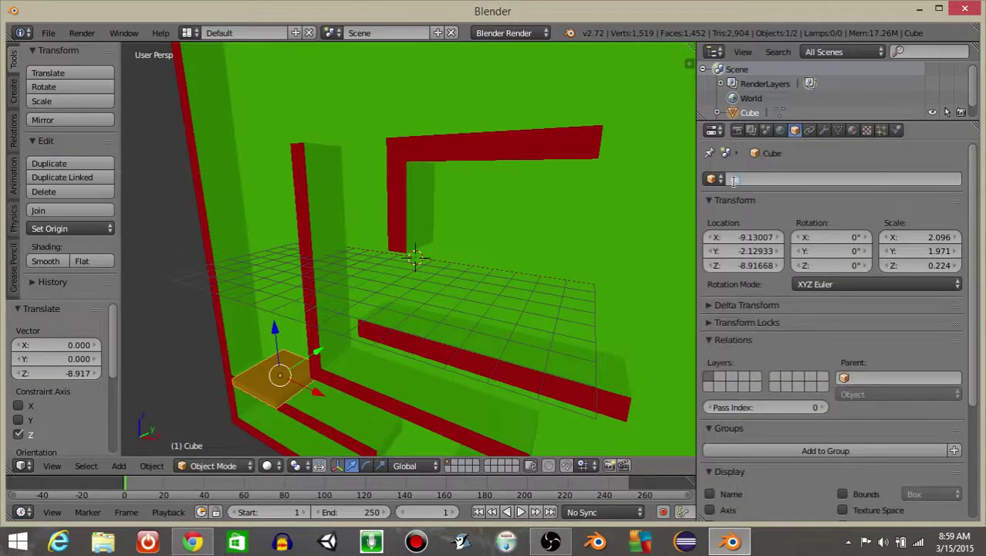
text(vertical)
key(Return)
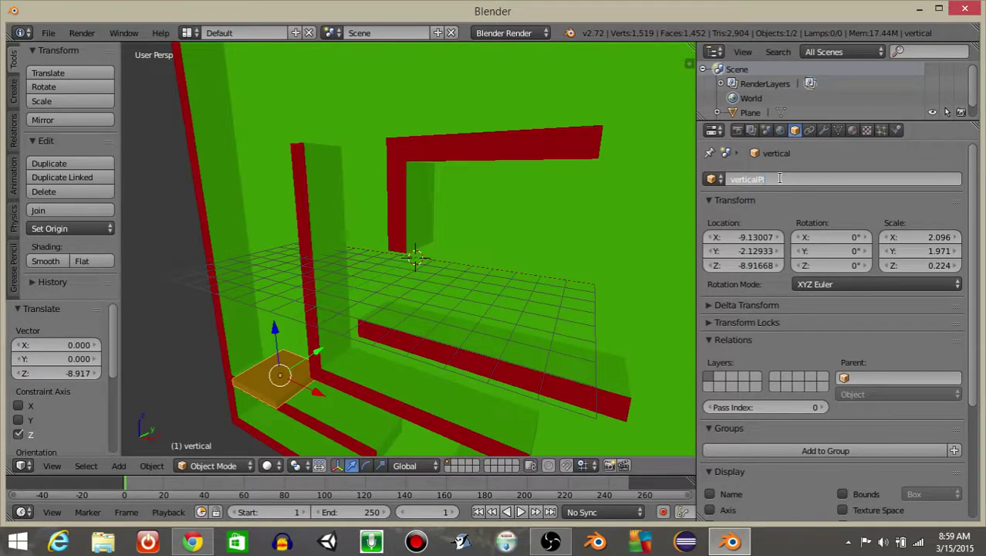
key(Return)
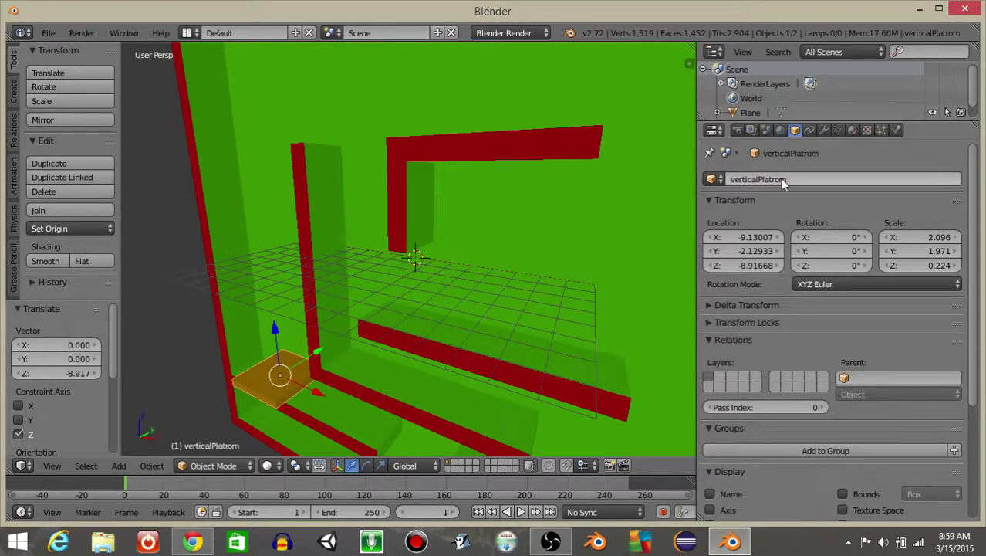
click(784, 179)
text(verti)
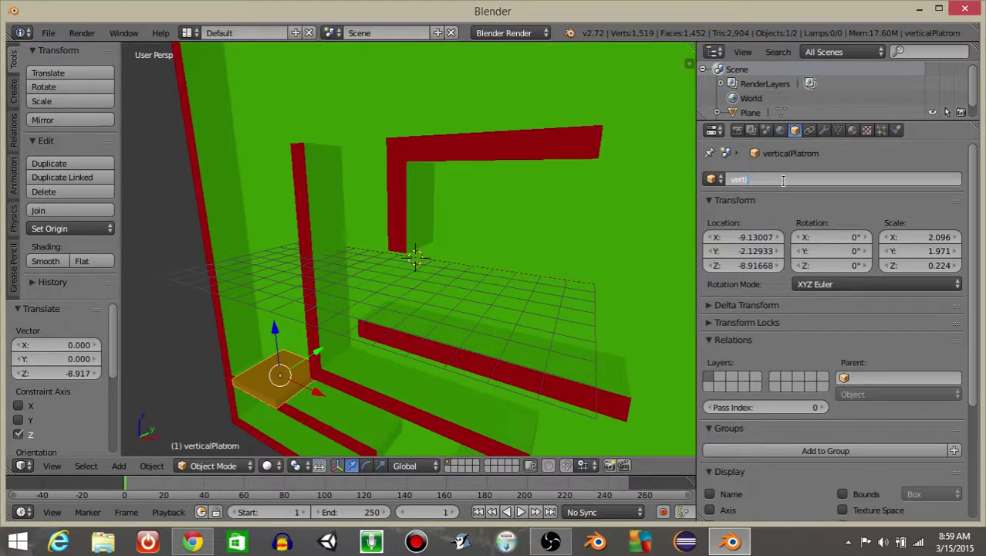
text(cal)
key(Return)
middle_drag(447, 234, 520, 172)
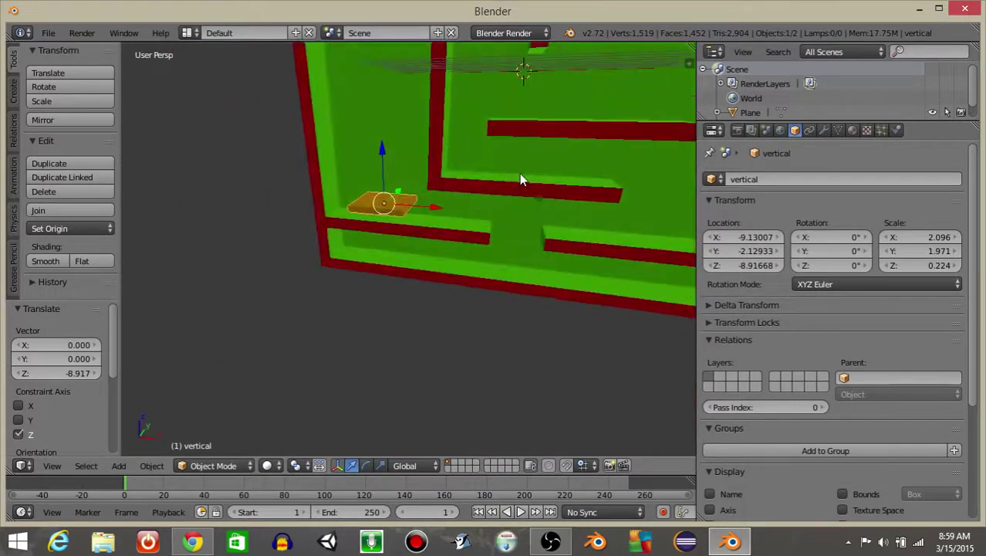
Step: Re-angle the maze view, enlarge the timeline and confirm start frame 0
key(Up)
middle_drag(446, 212, 479, 183)
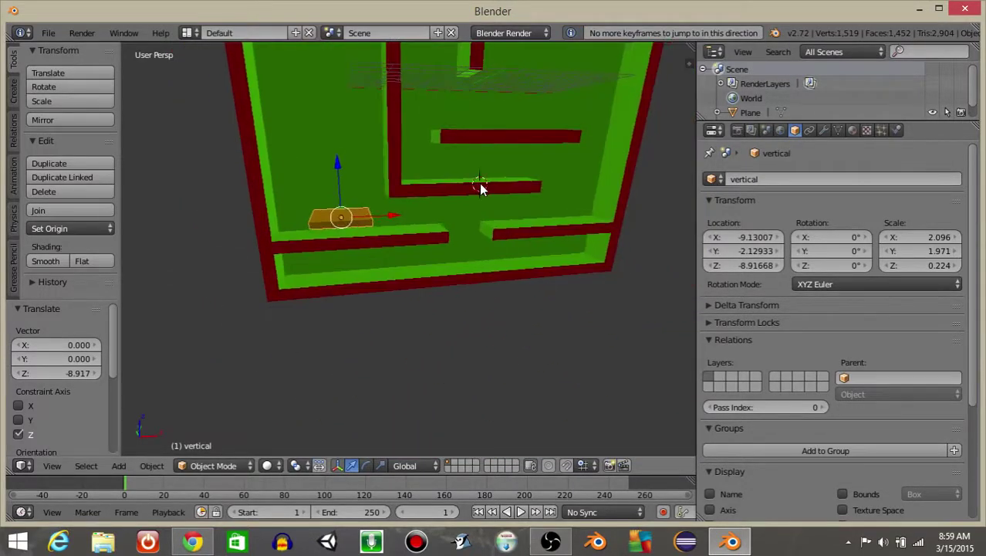
key(KP_1)
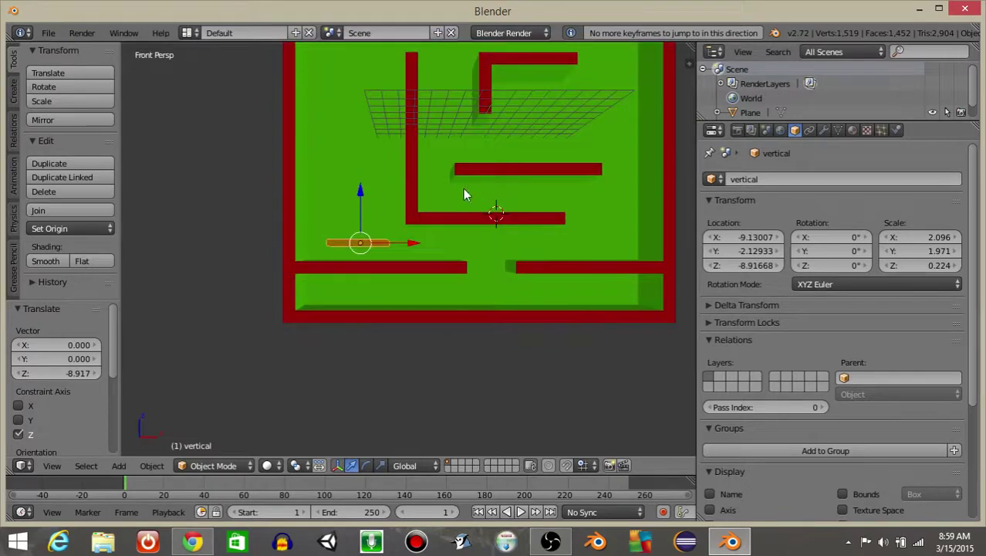
middle_drag(487, 270, 395, 319)
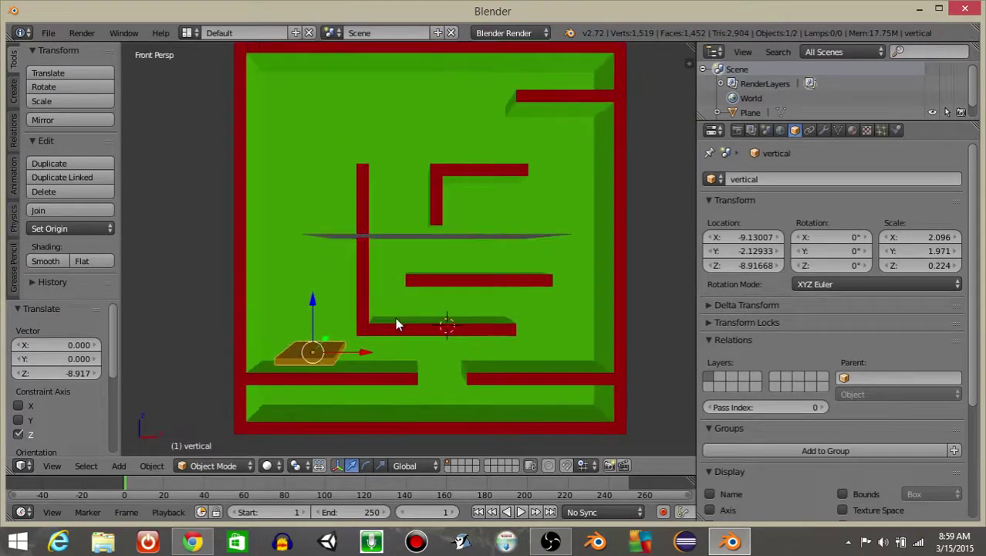
drag(388, 477, 397, 402)
click(278, 509)
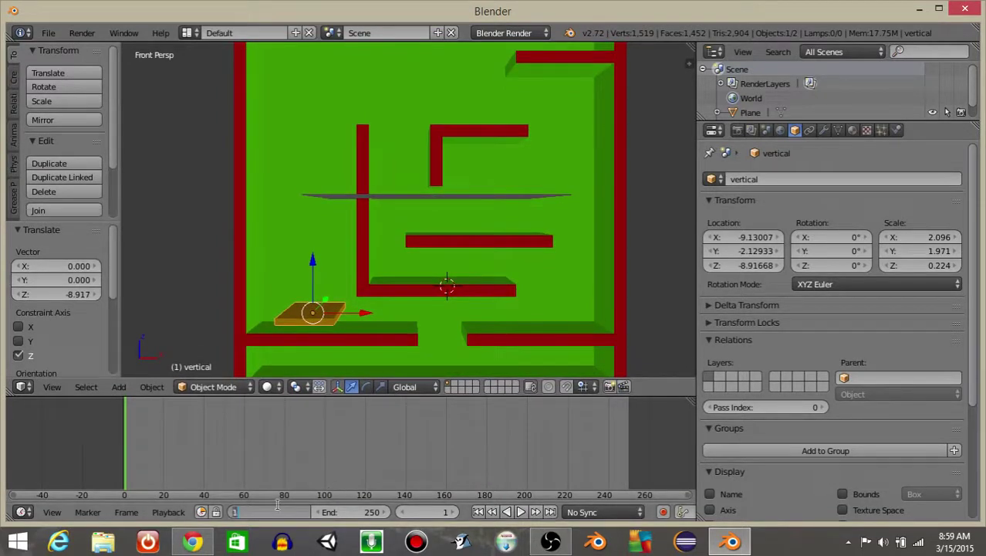
key(Return)
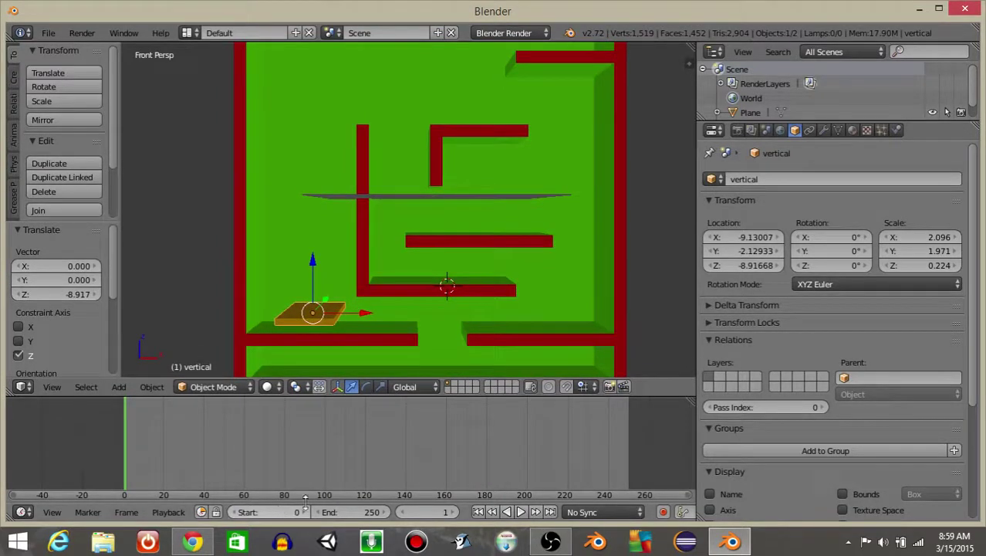
Step: Set the animation end frame to 100 and return to frame 0
click(426, 513)
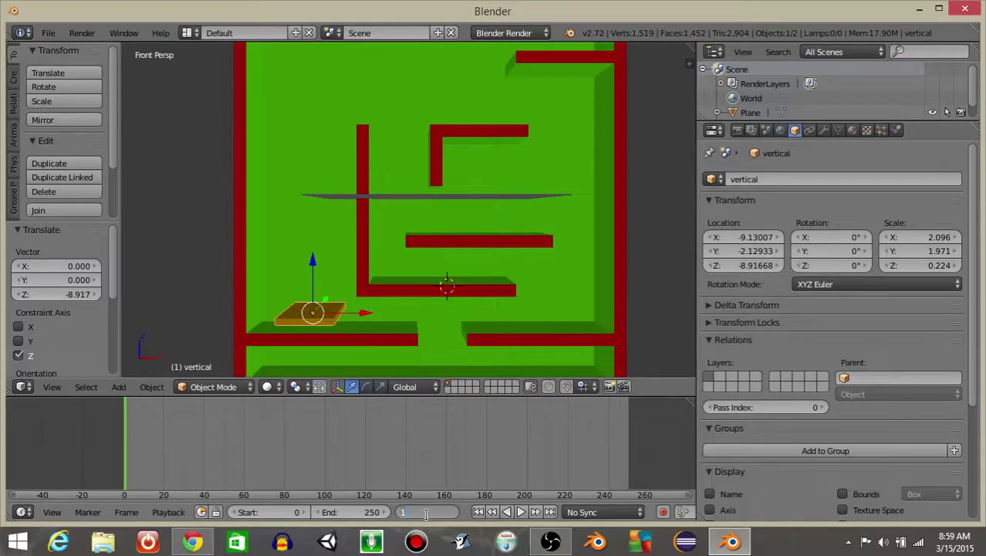
key(Return)
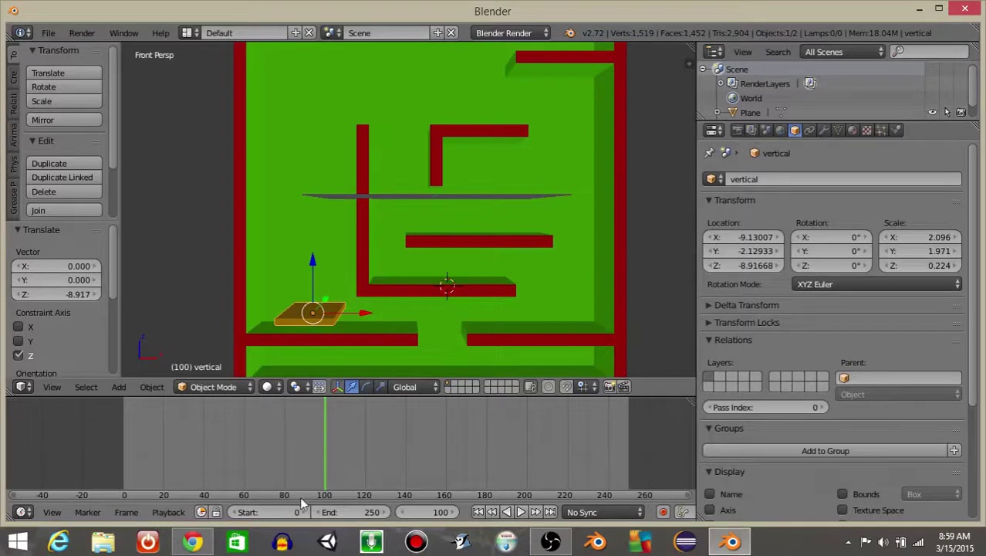
click(343, 512)
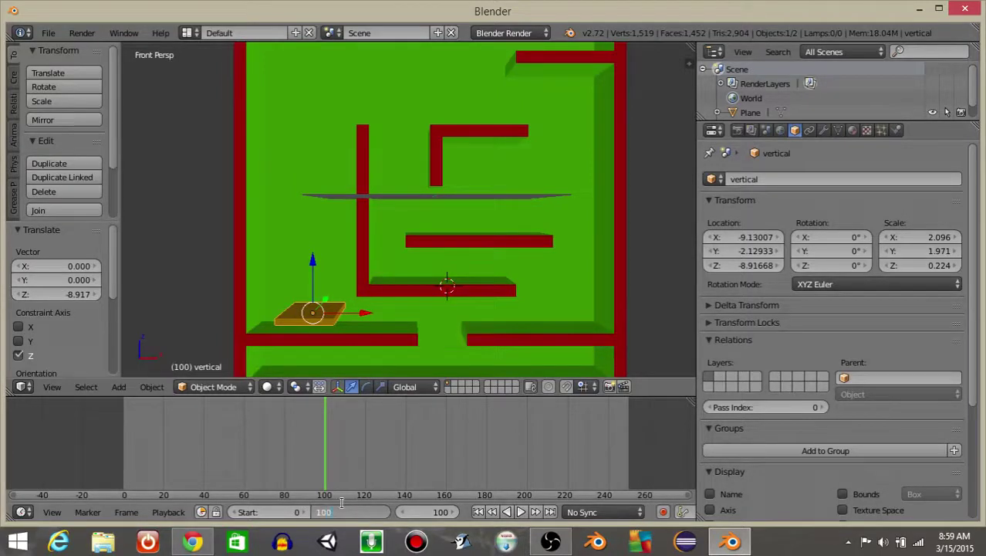
text(100)
key(Return)
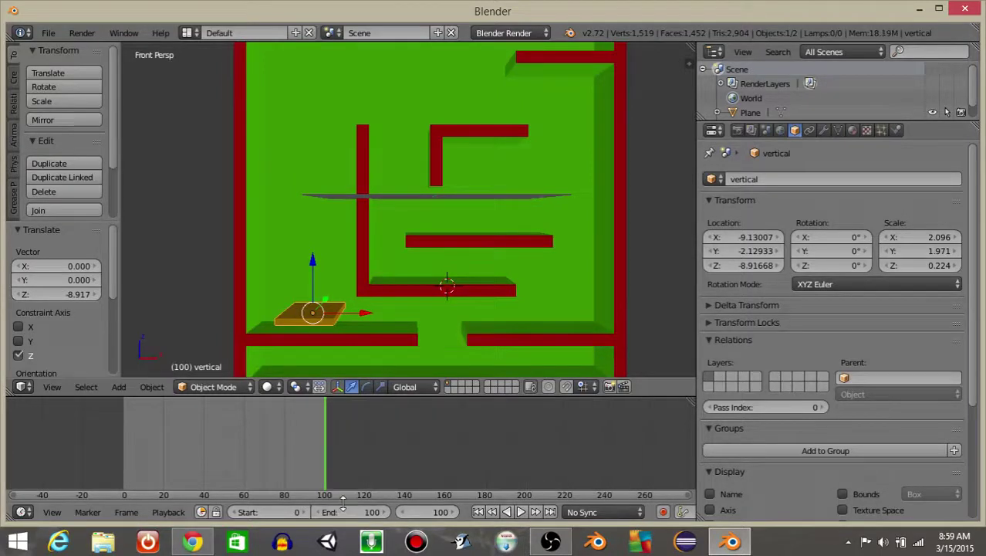
click(263, 512)
key(Return)
click(423, 517)
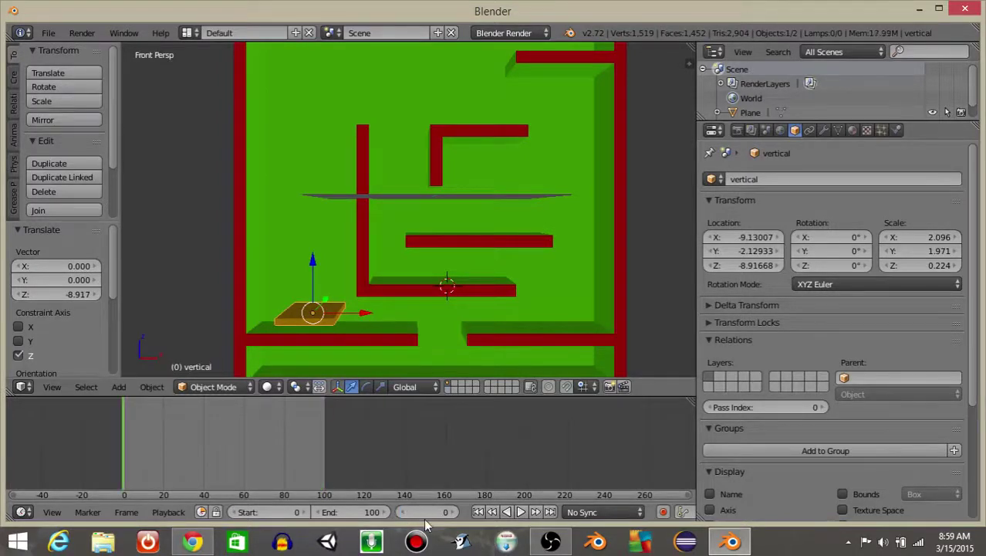
key(Return)
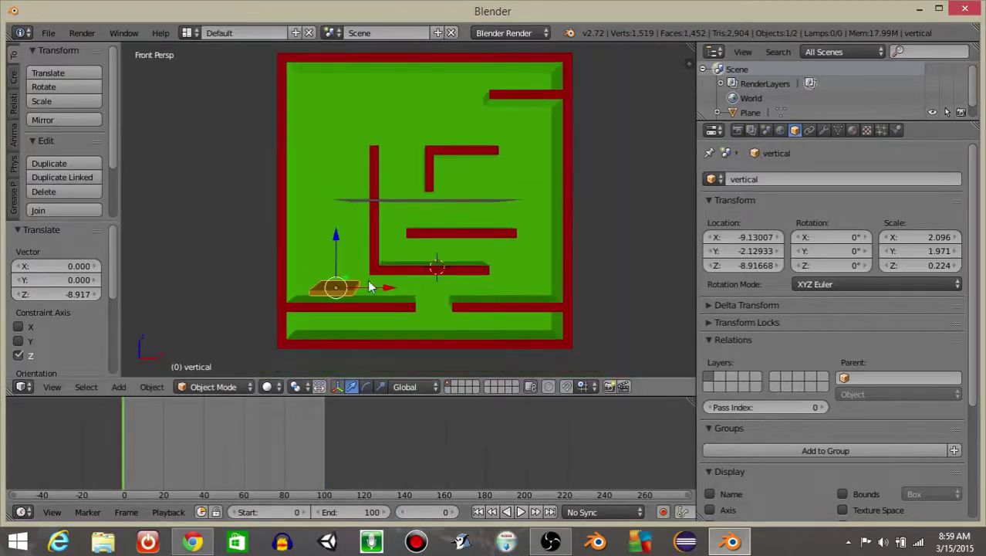
Step: Keyframe the platform's location at frames 0 and 100
key(i)
click(385, 245)
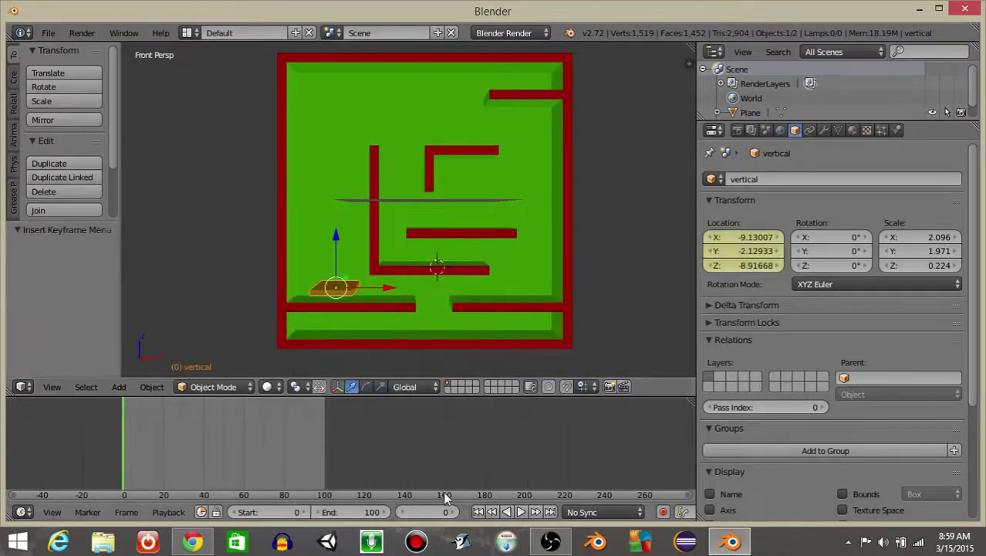
text(0)
key(Return)
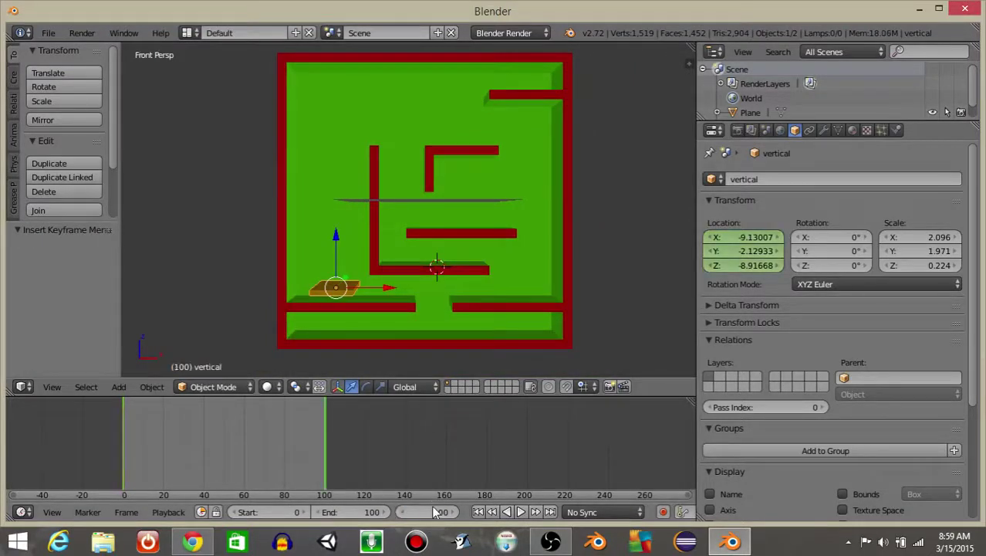
key(i)
click(351, 235)
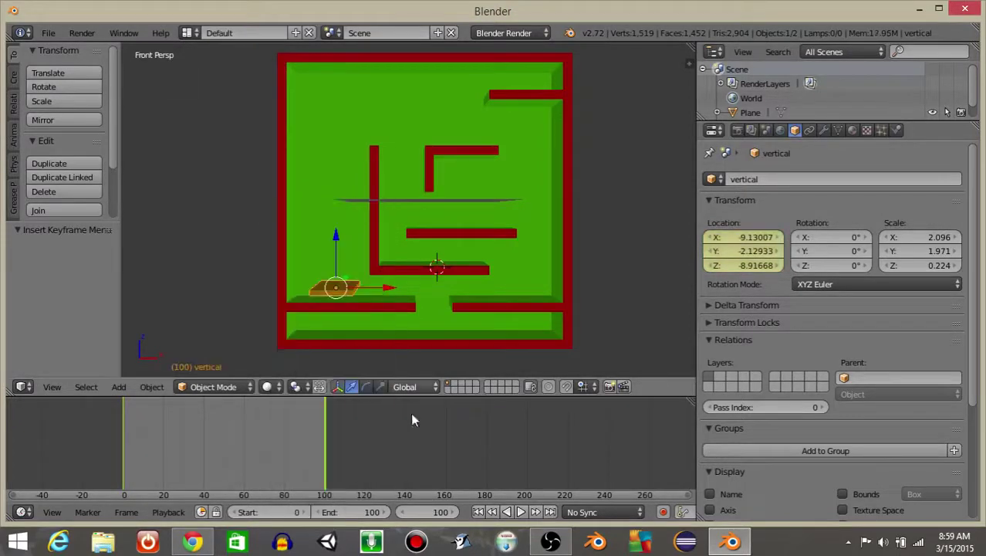
Step: At frame 50, raise the platform to Z 8.933, keyframe it, and play from the start
click(430, 512)
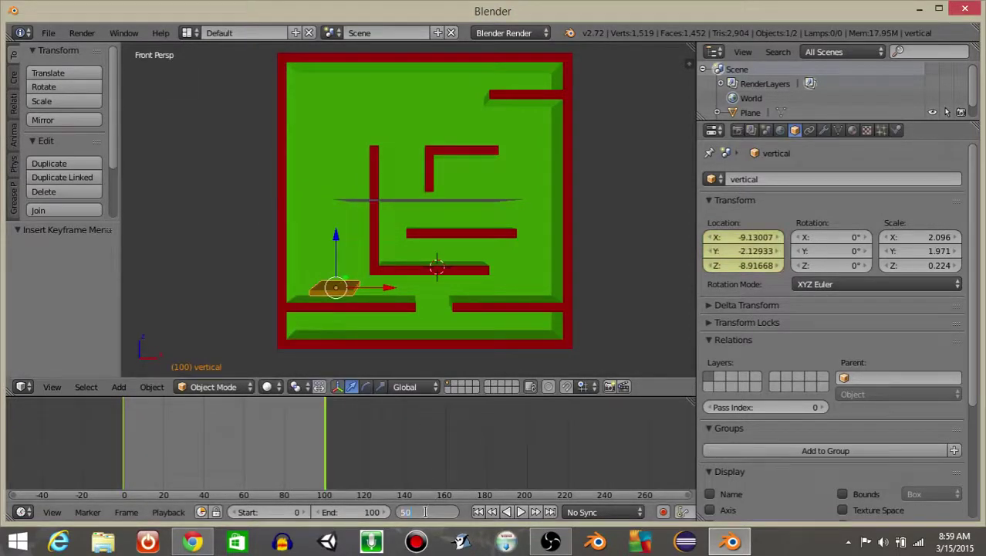
text(50)
key(Return)
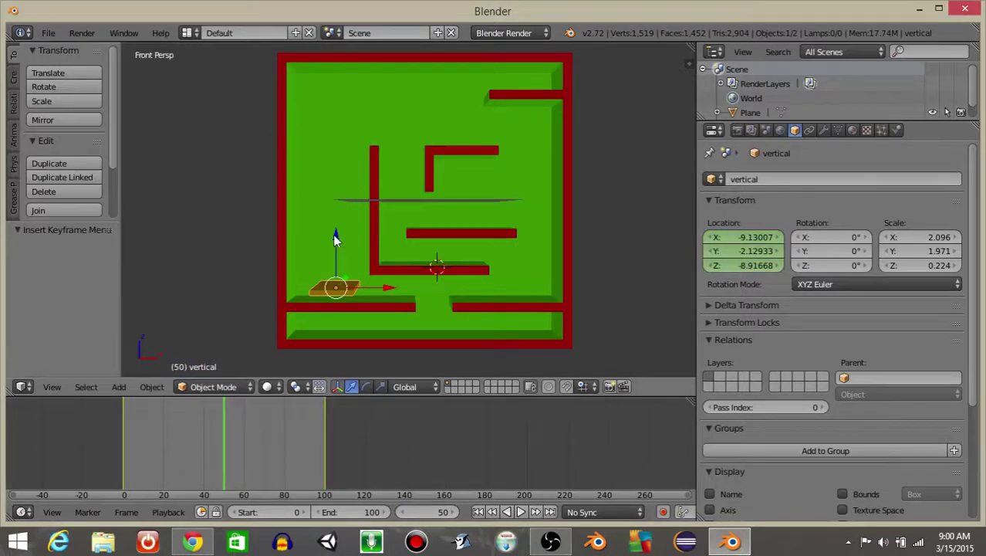
drag(337, 237, 345, 69)
key(i)
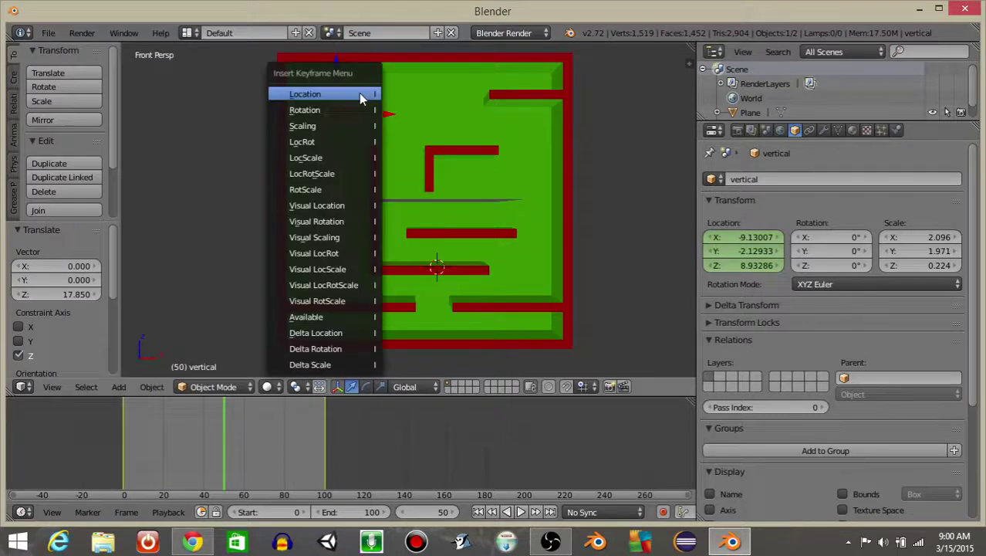
click(359, 92)
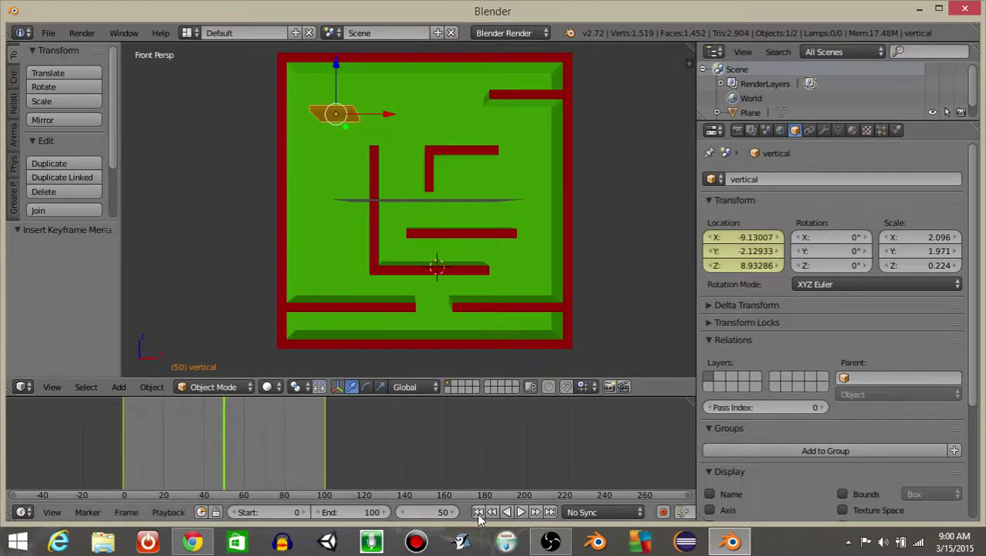
click(477, 512)
click(519, 511)
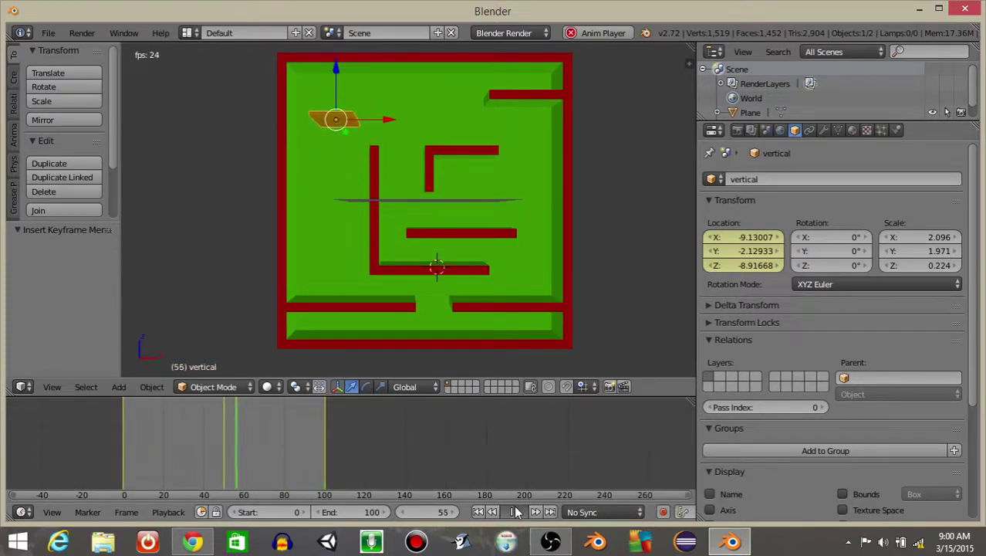
Step: Stop playback, rewind to the first frame, and widen the orange platform along X
click(515, 512)
click(478, 512)
key(s)
key(x)
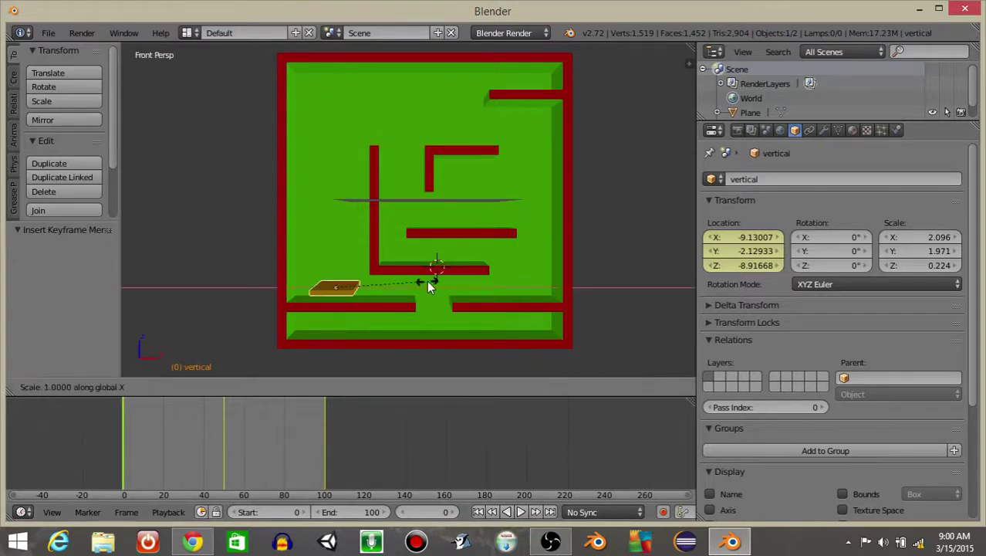
click(471, 281)
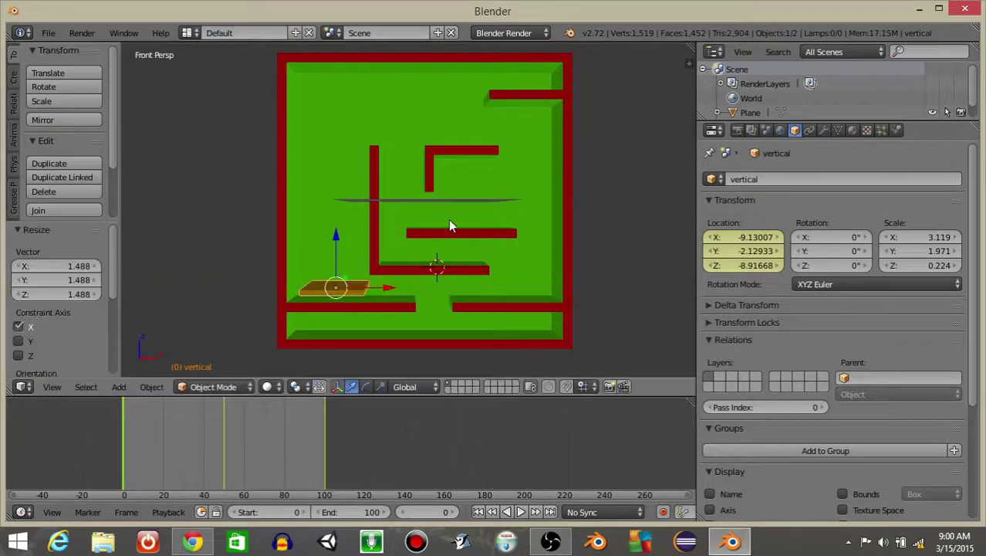
Step: Test the maze in the game preview and replay the platform animation
key(p)
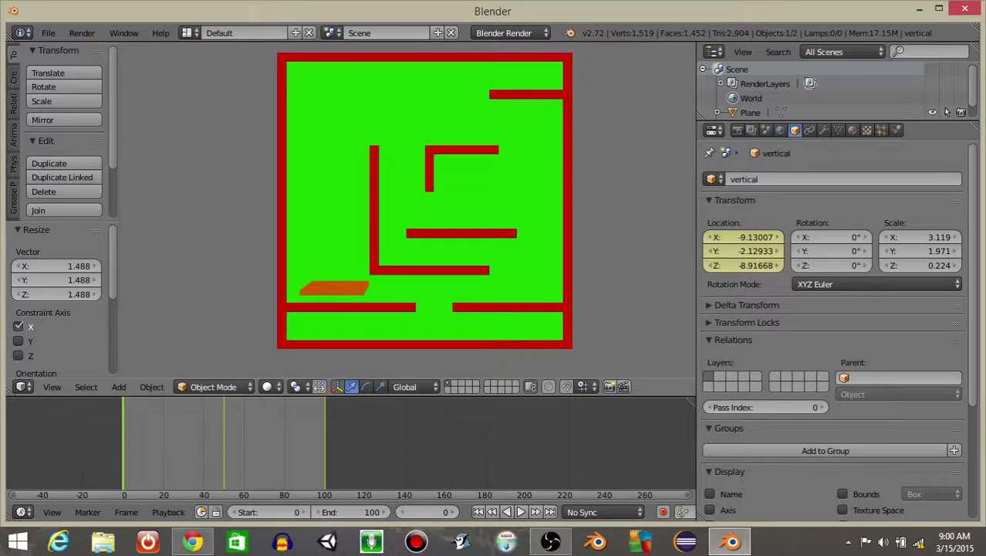
key(Escape)
key(alt+a)
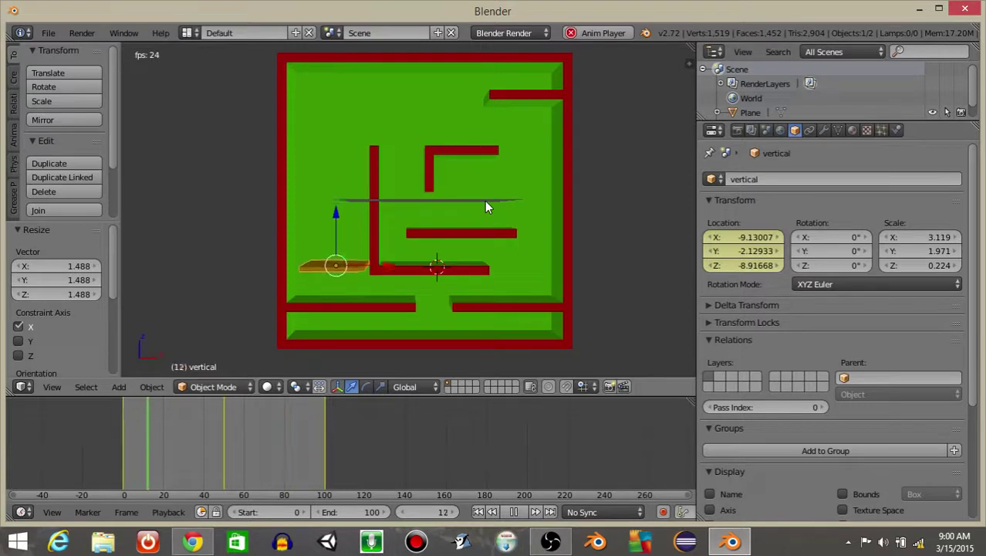
click(515, 511)
click(478, 511)
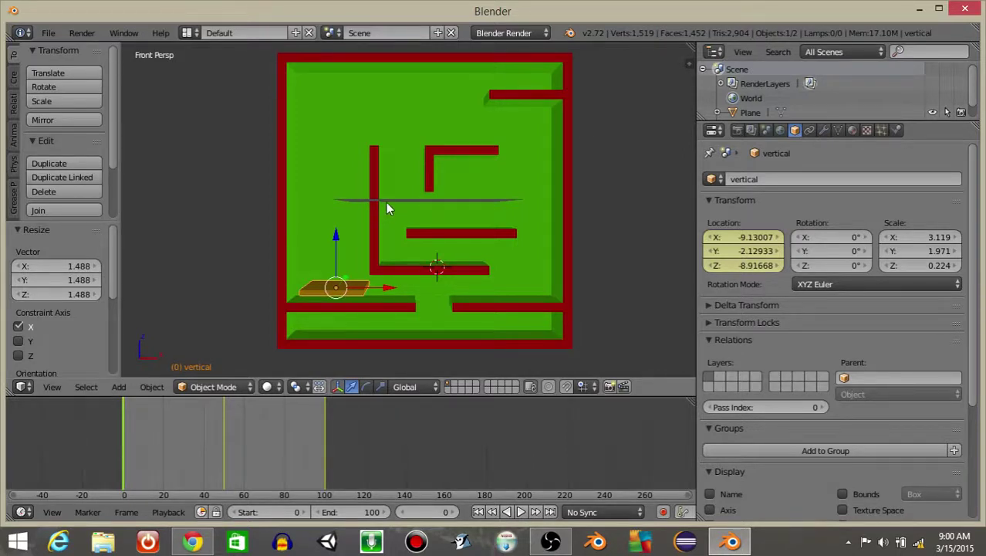
Step: Add a cube via 'add cu', flatten it along Z and stretch it along Y
key(space)
text(add cu)
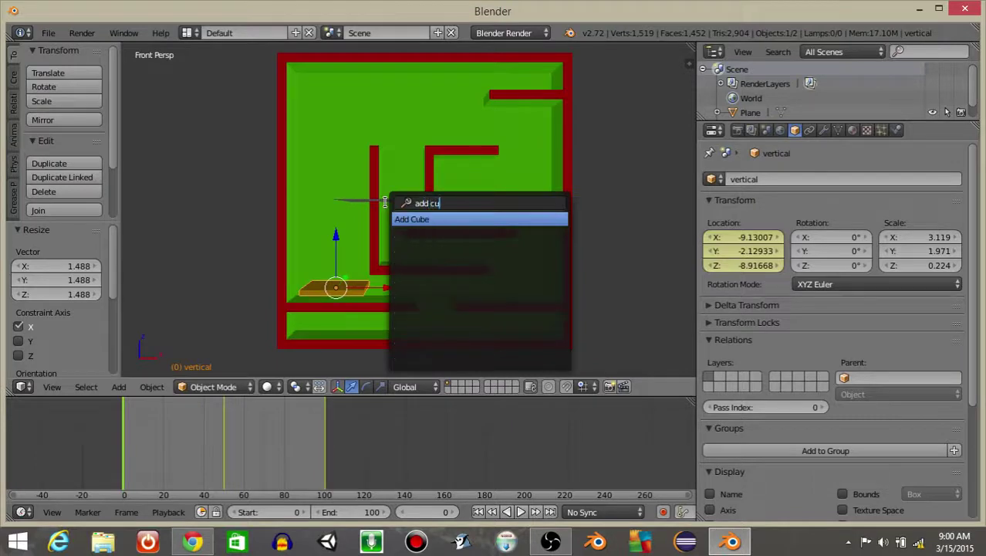
key(Return)
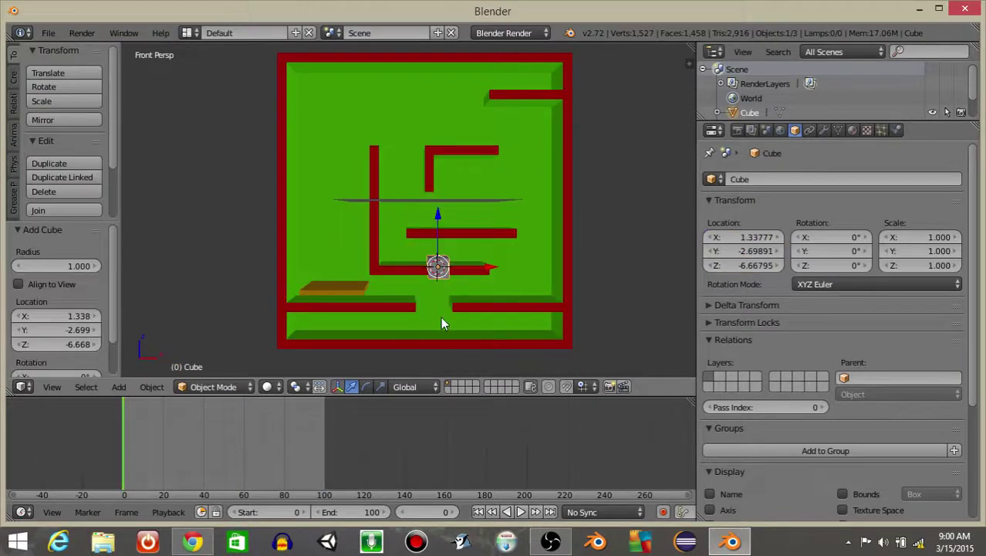
key(s)
key(z)
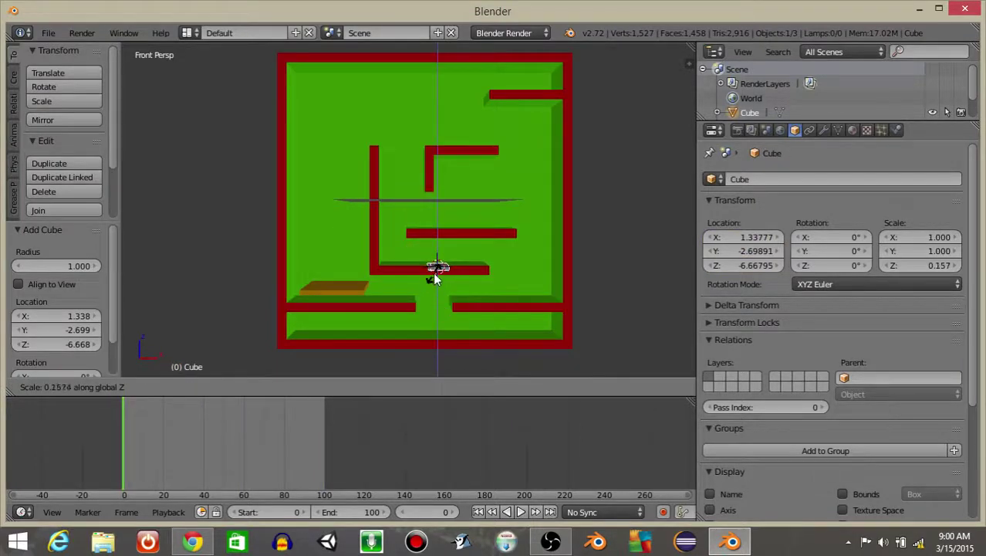
click(435, 270)
middle_drag(434, 270, 501, 286)
key(s)
key(y)
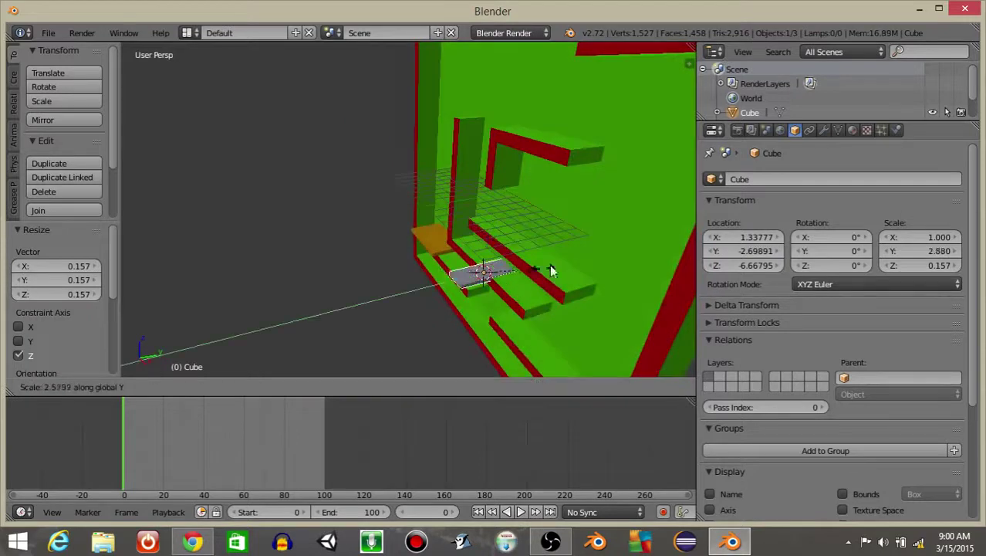
click(547, 266)
Step: Raise the slab to Z 10.437 near the top wall and widen it along X
key(g)
key(z)
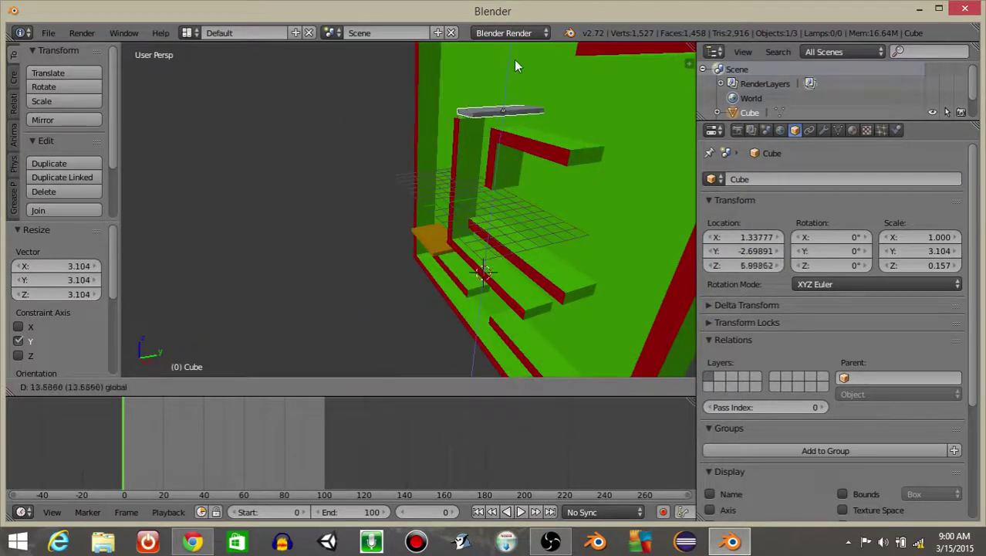
click(517, 66)
middle_drag(517, 66, 611, 77)
key(KP_1)
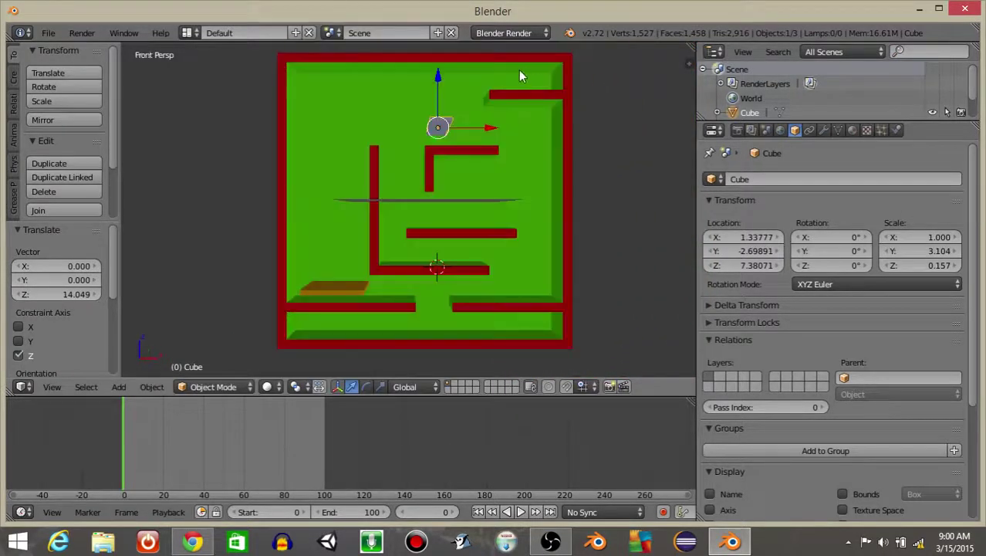
middle_drag(520, 73, 476, 143)
key(g)
key(z)
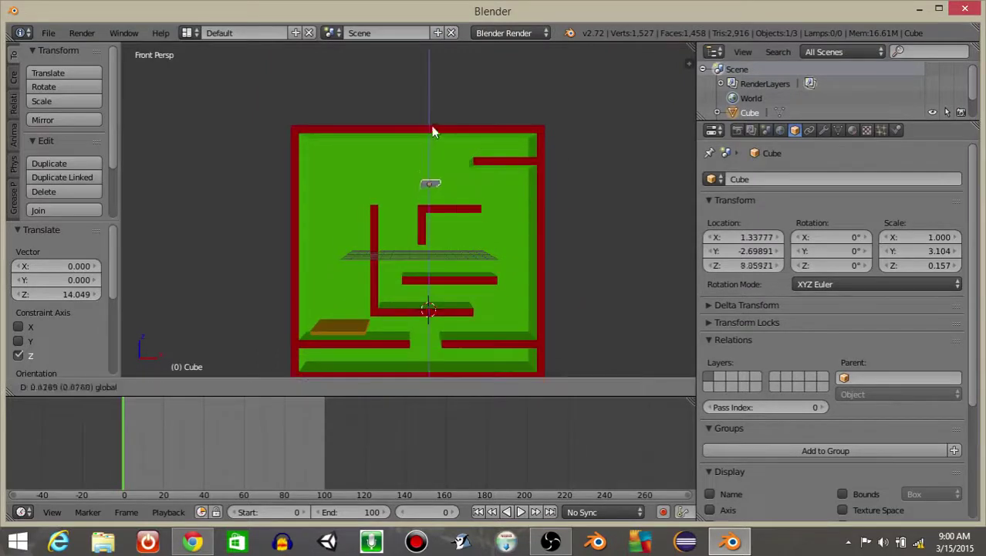
click(433, 108)
key(s)
key(x)
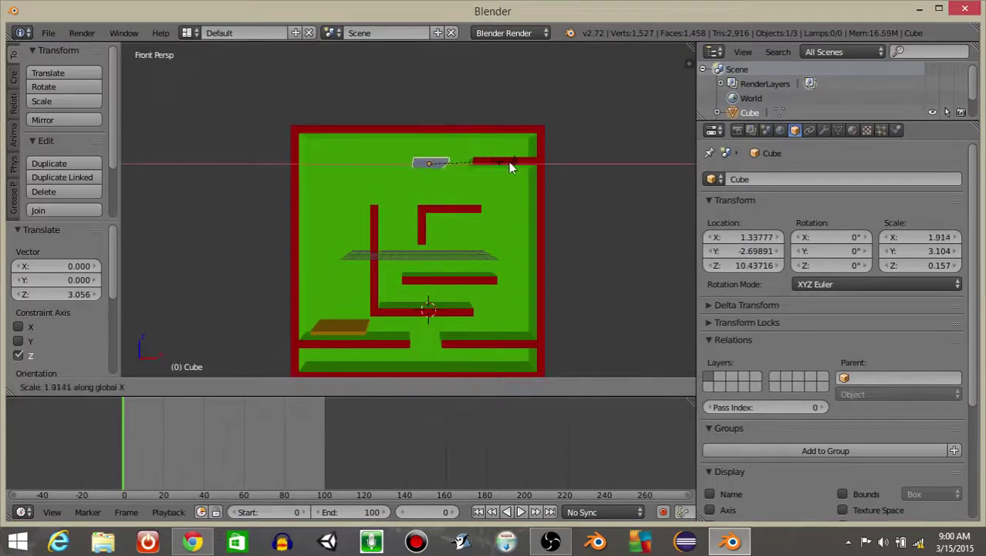
click(554, 162)
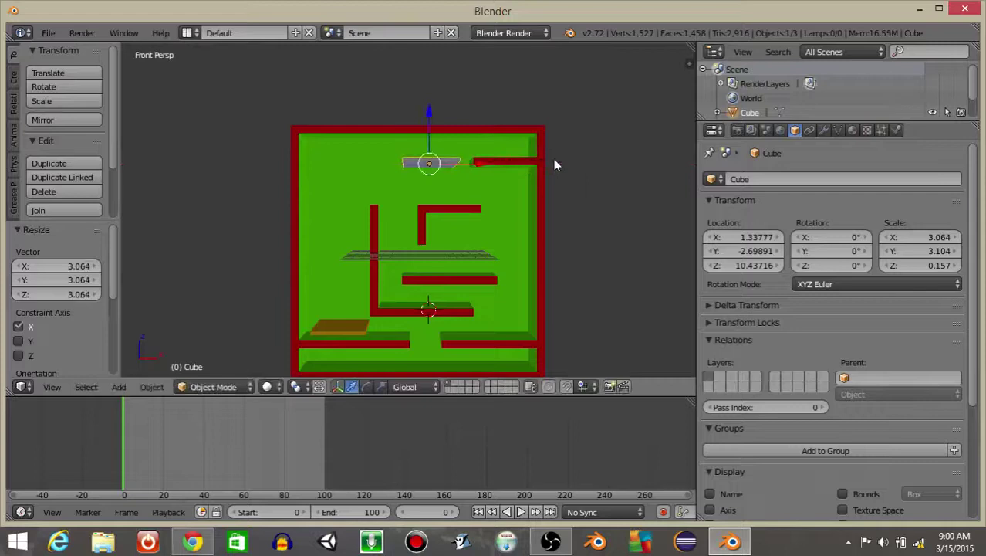
Step: Assign the existing orange Material.003 to the new platform
click(712, 179)
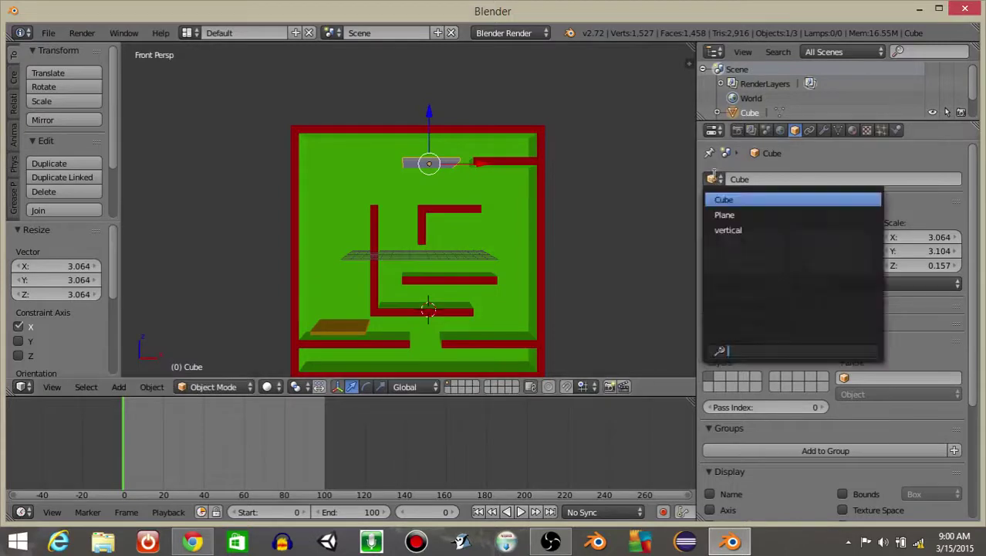
click(852, 130)
click(713, 197)
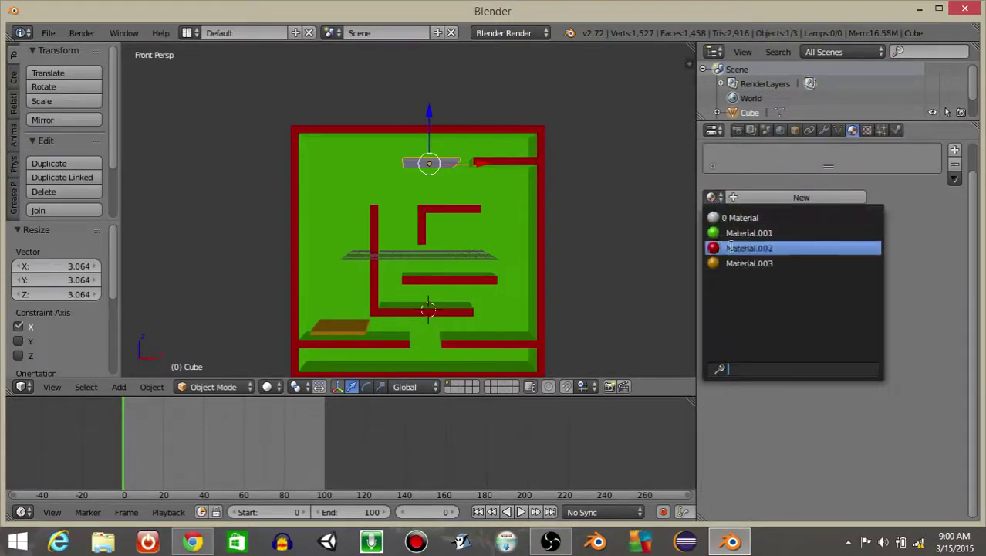
click(749, 263)
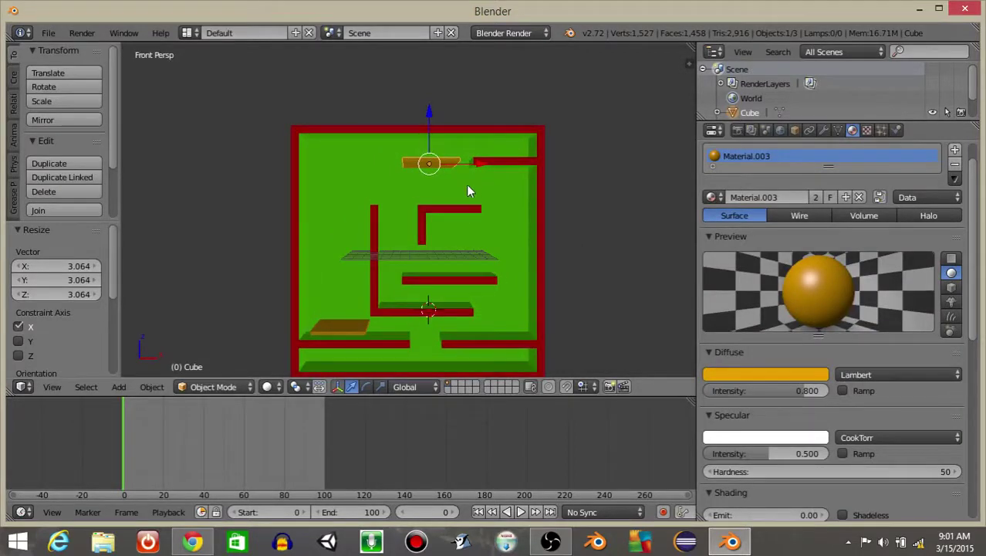
Step: While the animation plays, nudge the platform lower and −3.062 along X, then rewind
click(520, 512)
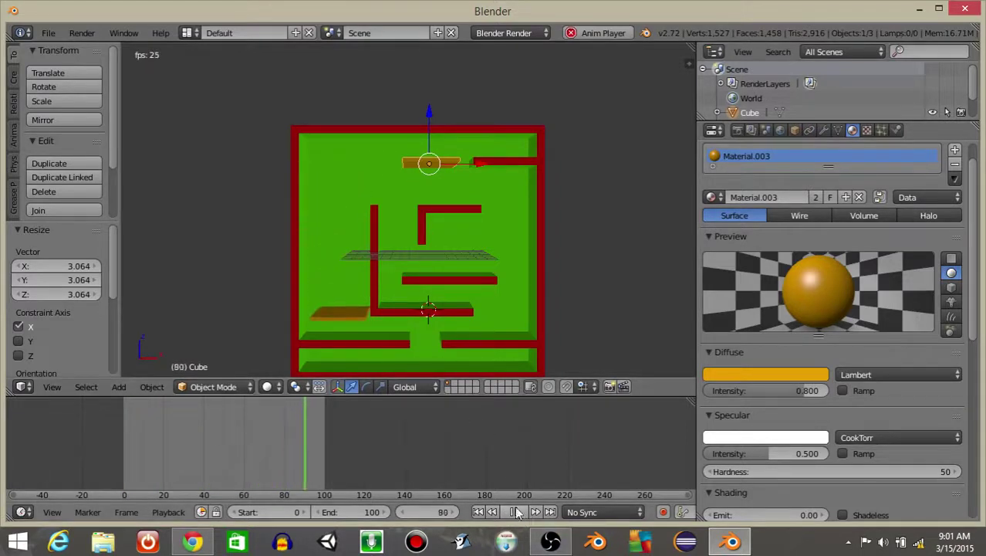
key(g)
key(z)
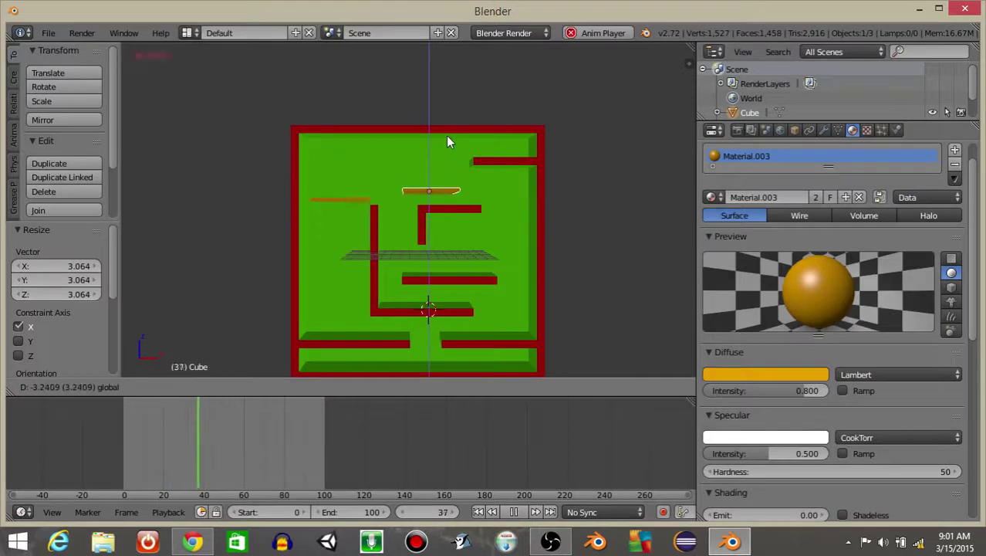
click(452, 138)
key(g)
key(x)
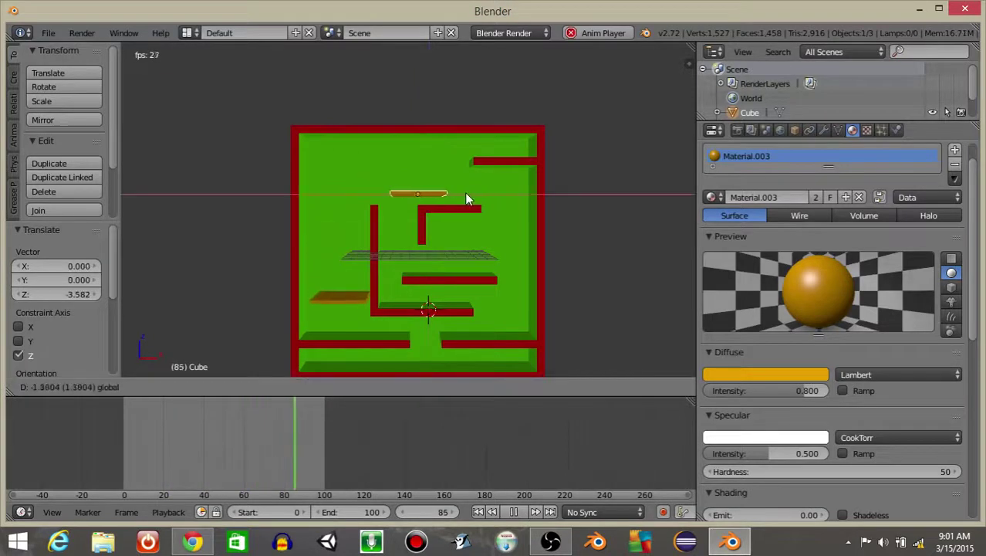
click(450, 194)
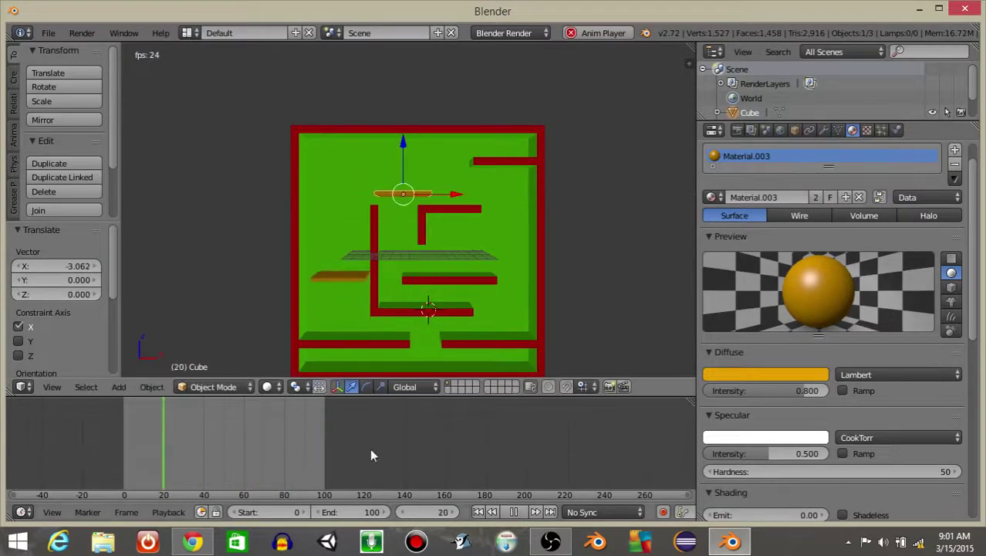
click(511, 511)
click(478, 512)
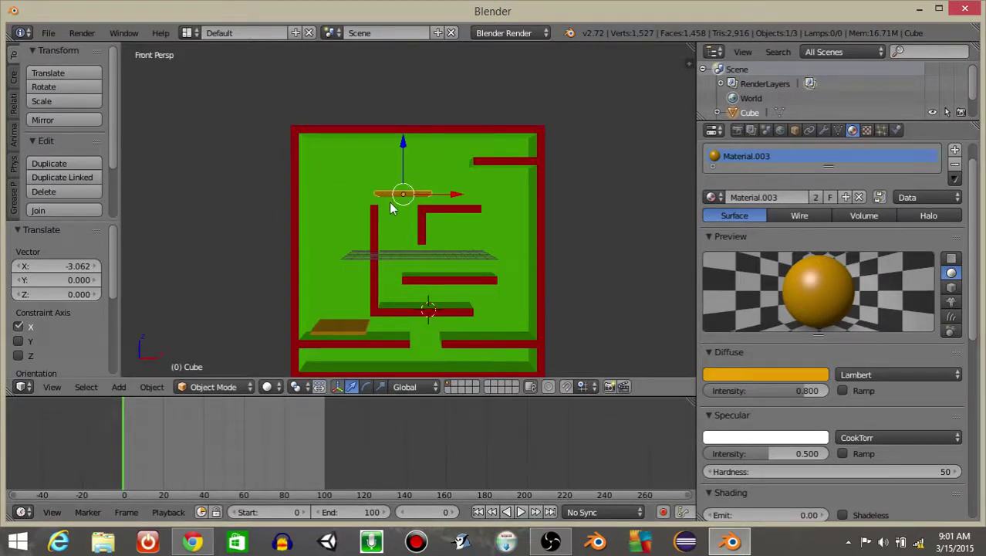
Step: Insert location keyframes for the top platform at frames 0 and 100
key(i)
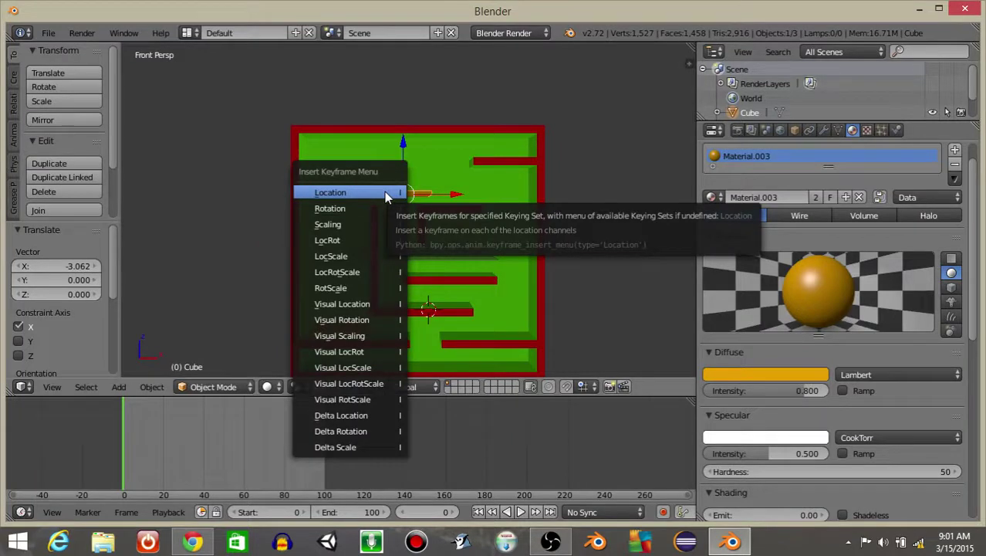
click(384, 192)
drag(453, 189, 500, 189)
drag(446, 136, 446, 103)
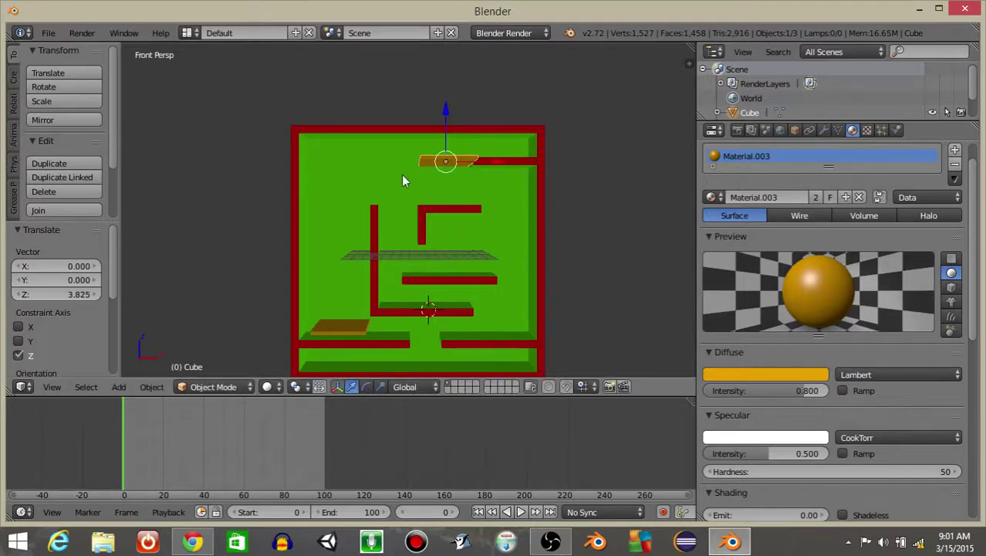
key(i)
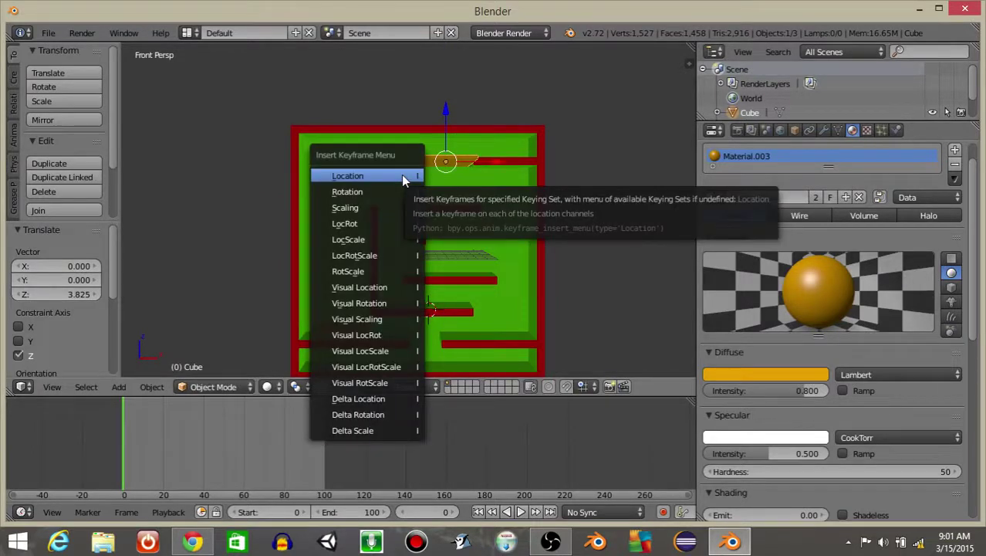
click(404, 177)
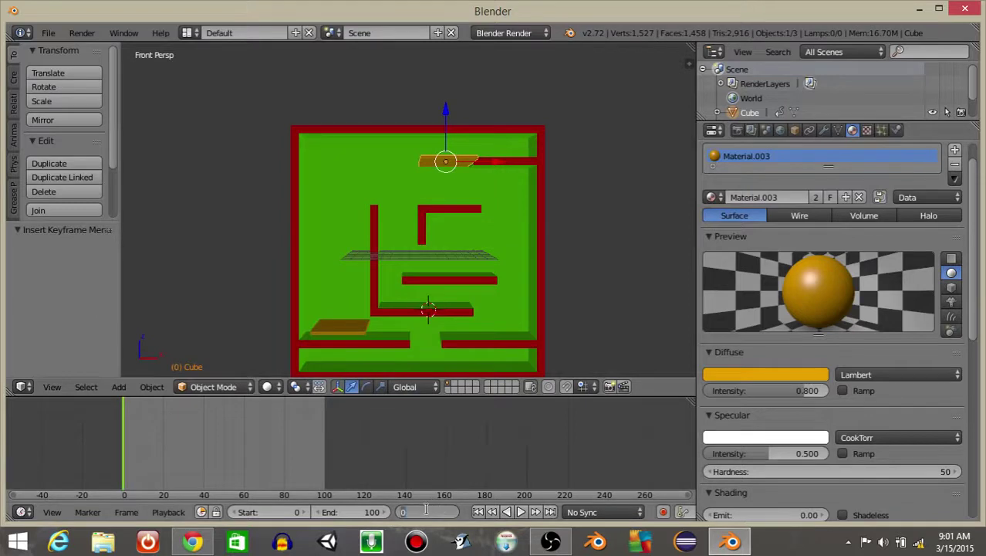
key(Return)
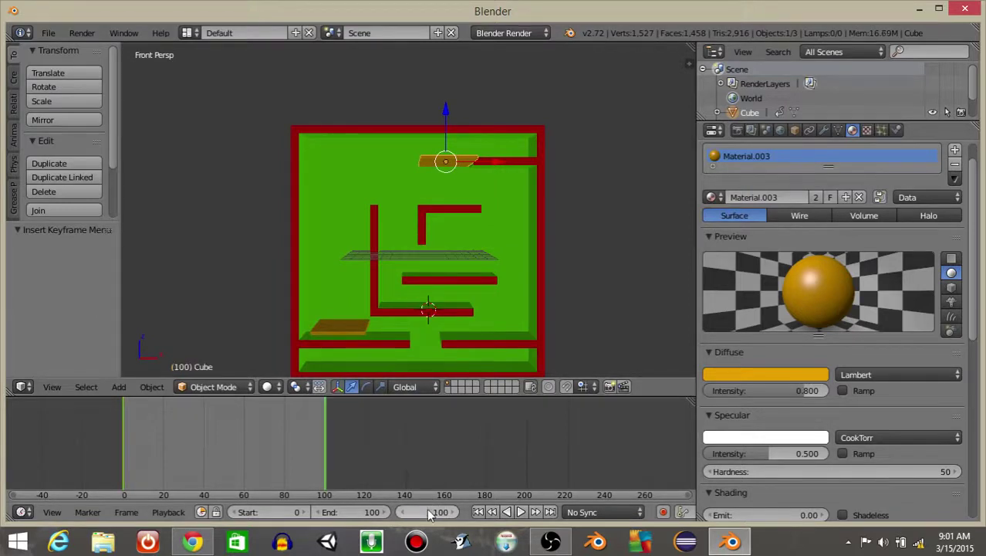
key(i)
click(432, 178)
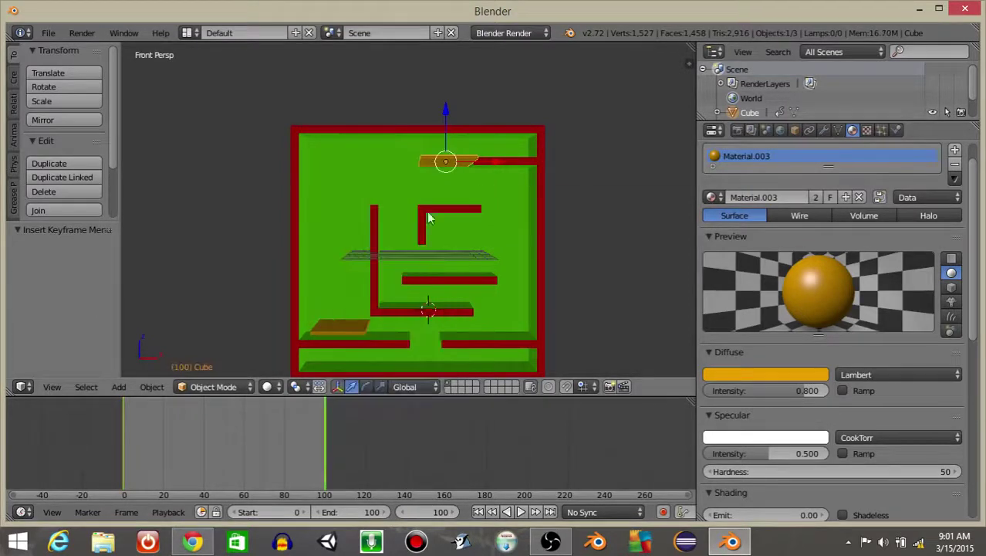
Step: At frame 50, move the platform left and down and keyframe its location
click(423, 512)
key(Return)
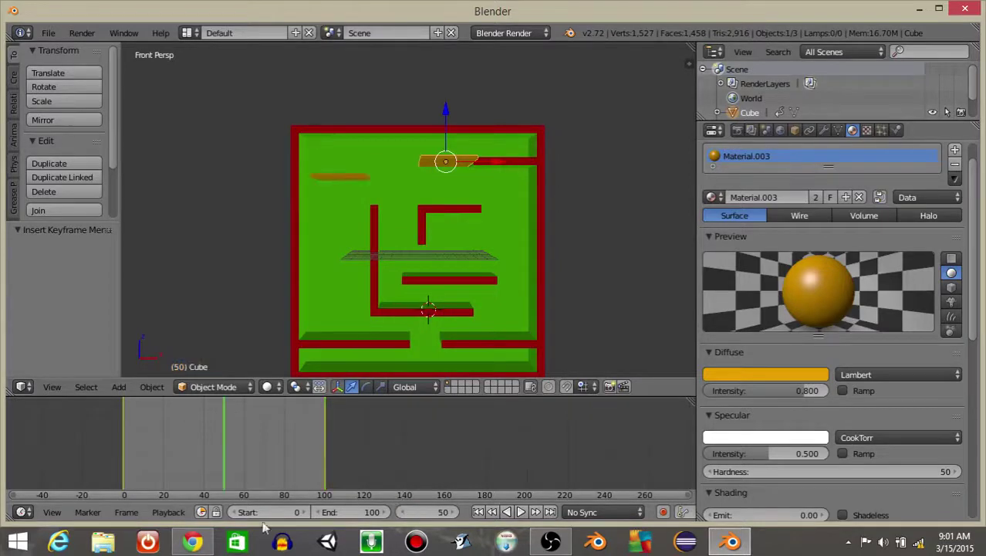
drag(491, 155, 445, 170)
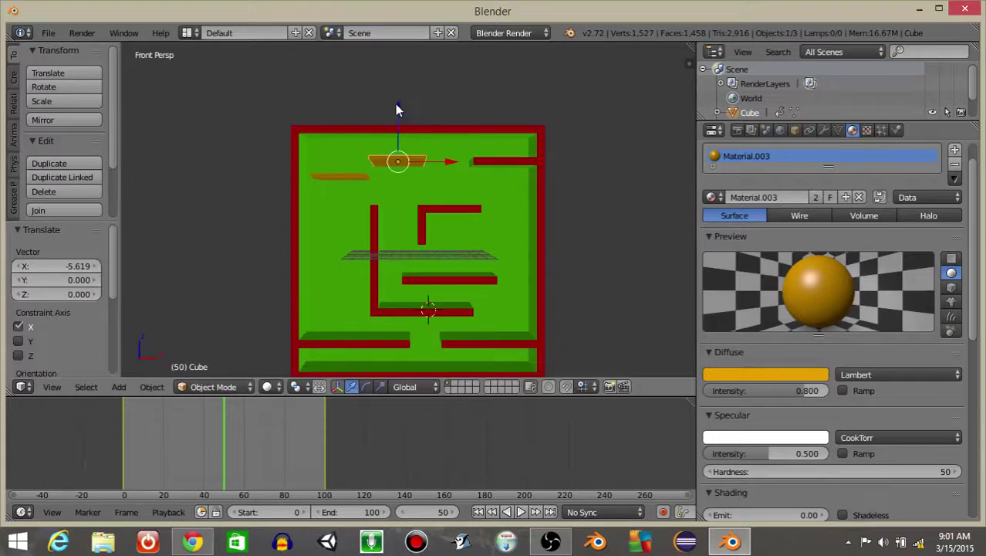
drag(396, 106, 407, 136)
key(i)
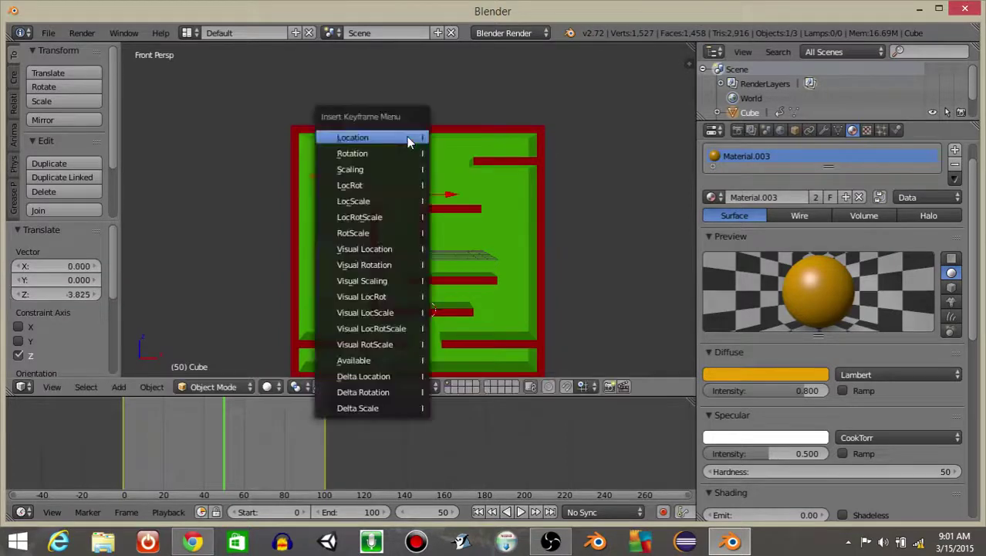
click(409, 139)
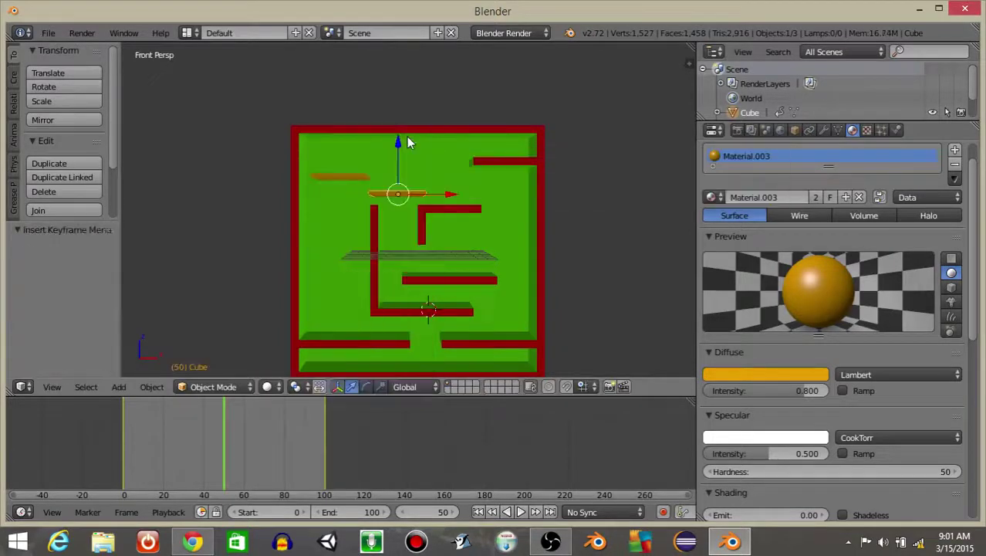
Step: Play the animation from the start, rewind, and select the lower 'vertical' platform
click(479, 512)
click(521, 512)
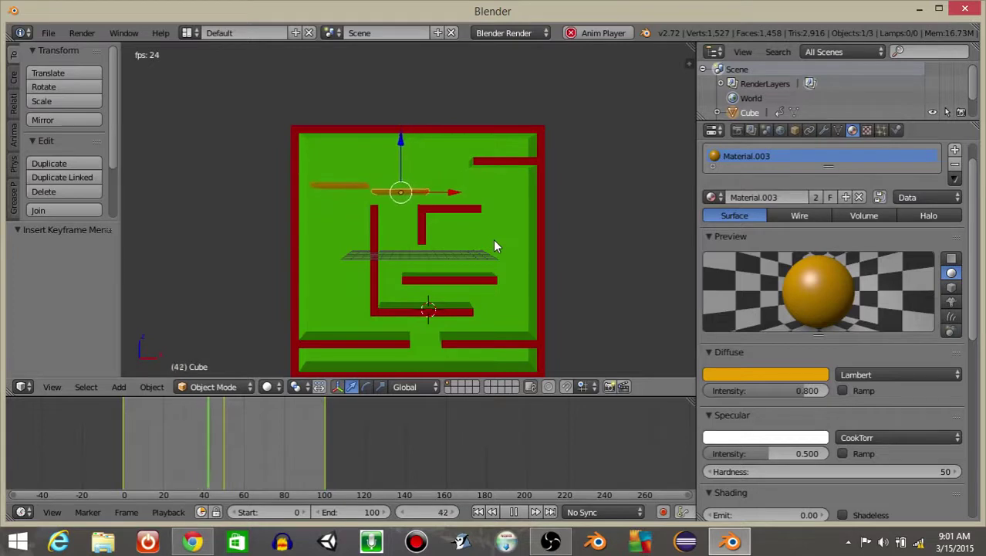
click(514, 511)
click(480, 513)
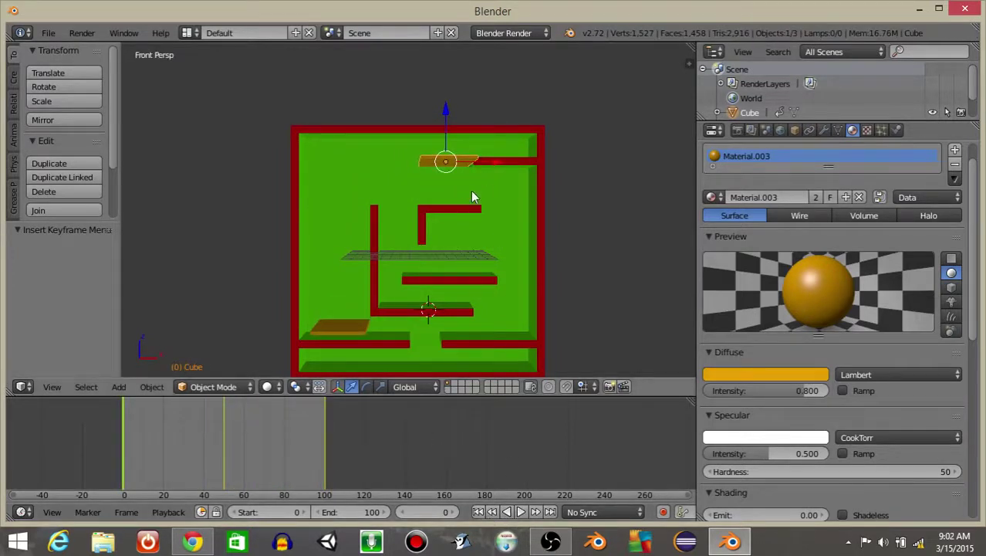
right_click(329, 331)
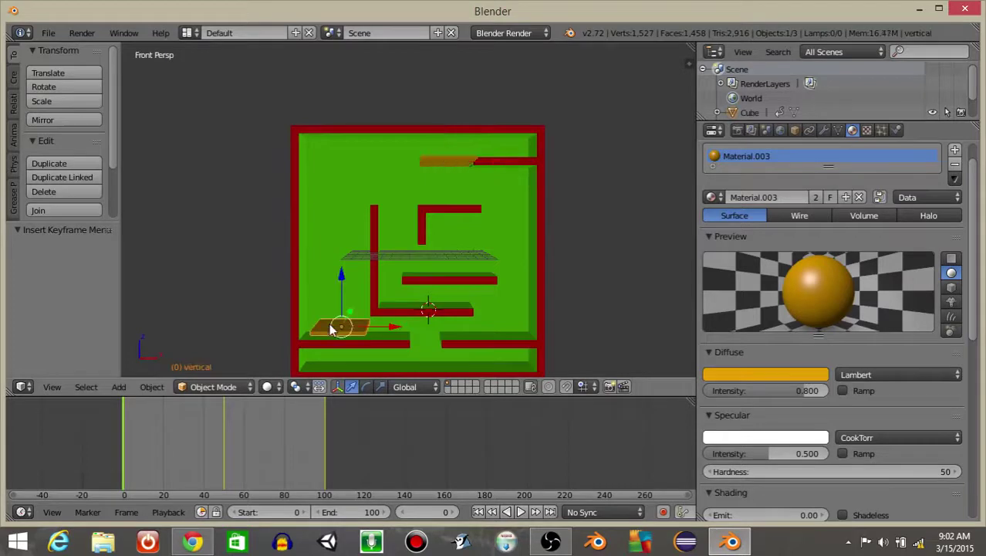
Step: Select the top orange platform and rename it 'horizontal'
right_click(456, 162)
click(797, 130)
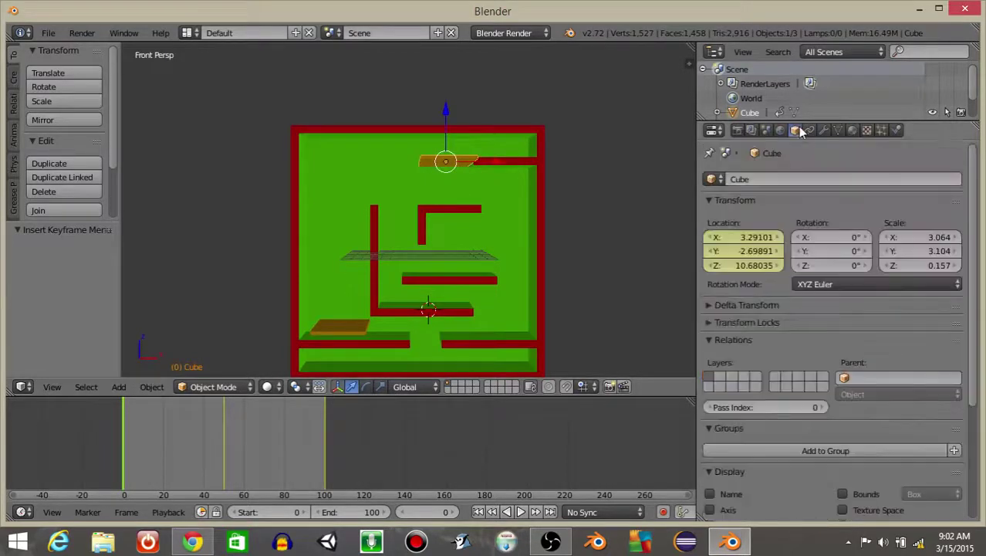
click(771, 178)
text(horizontal)
key(Return)
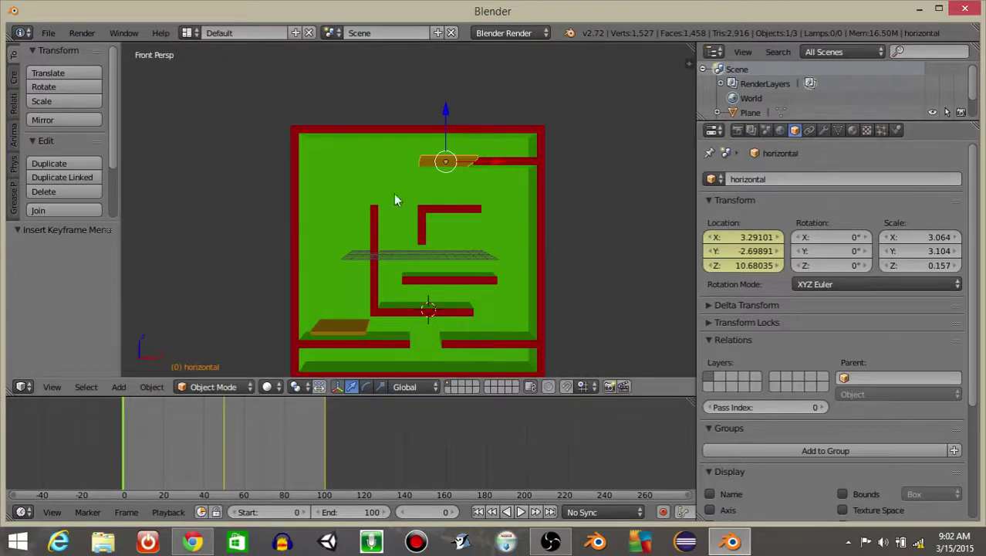
Step: Play the animation briefly, then stop and rewind to frame 0
click(515, 513)
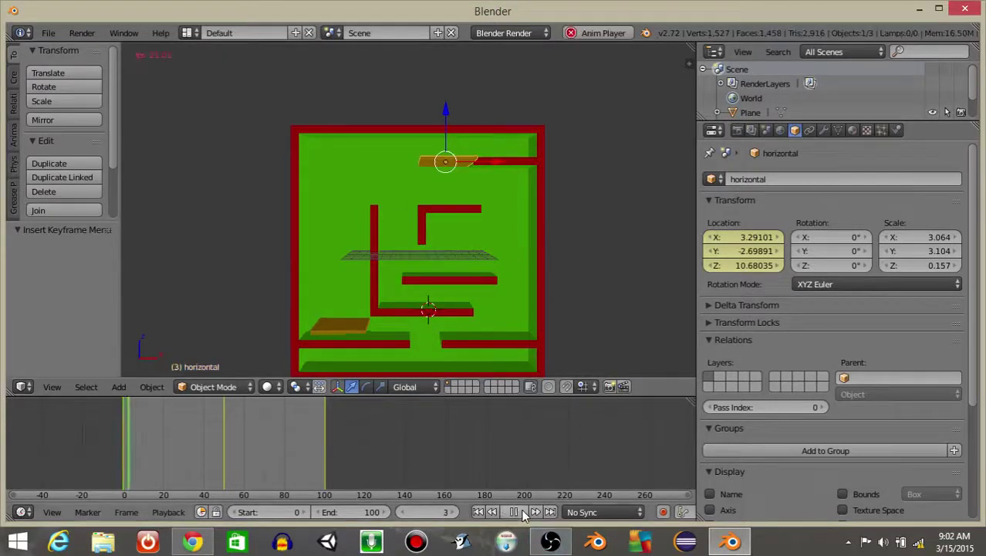
click(514, 511)
click(478, 514)
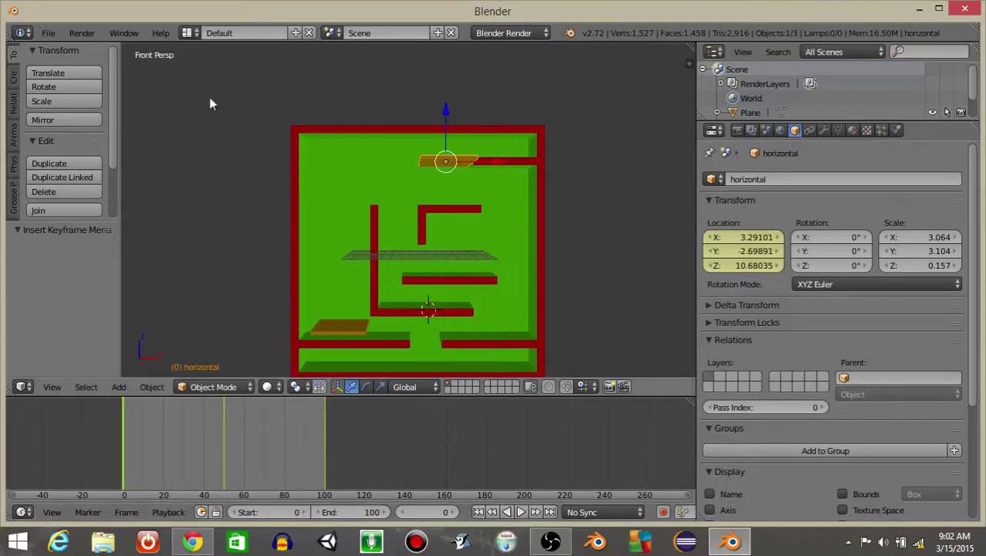
Step: Switch to the Game Logic layout and the Blender Game render engine, viewing the maze from the front
click(187, 33)
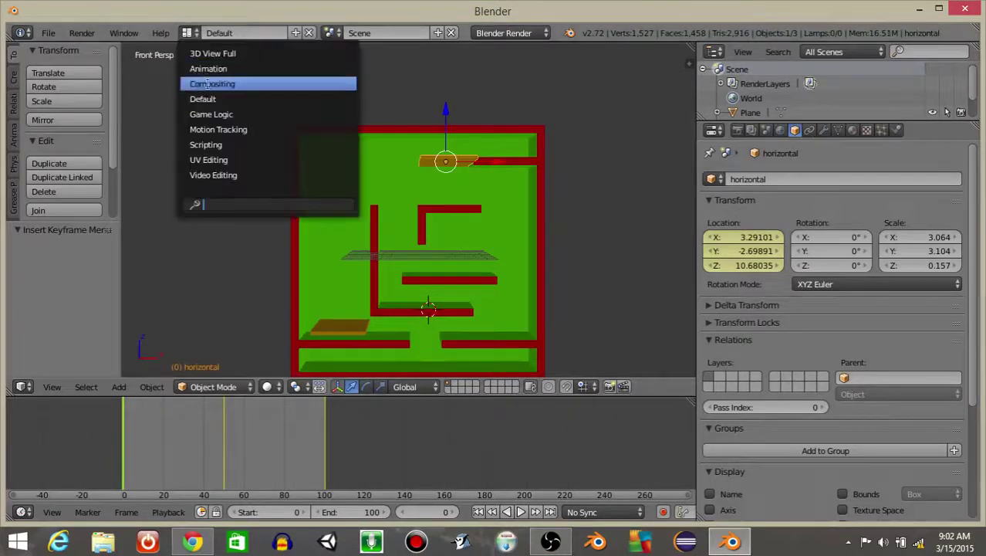
click(262, 114)
click(504, 32)
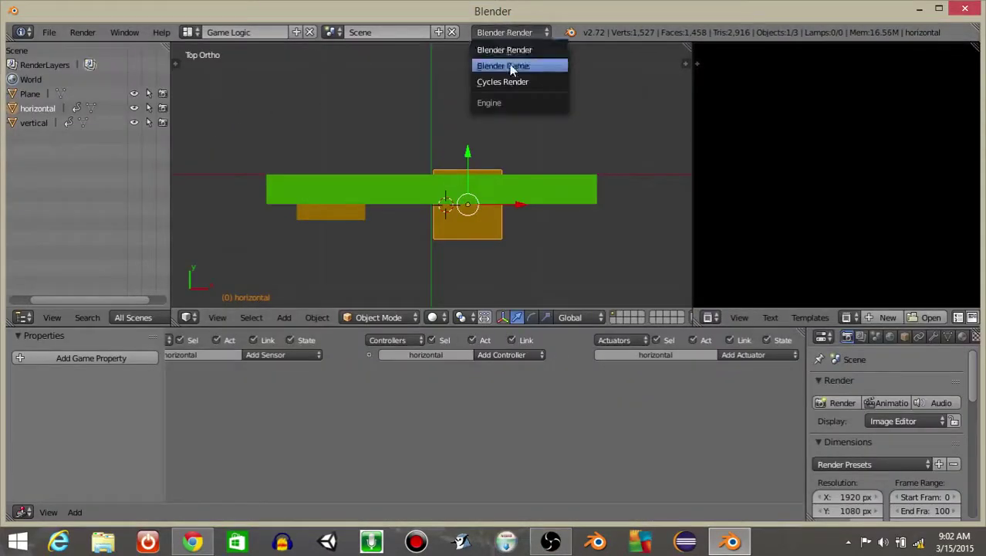
click(509, 64)
key(KP_8)
key(KP_1)
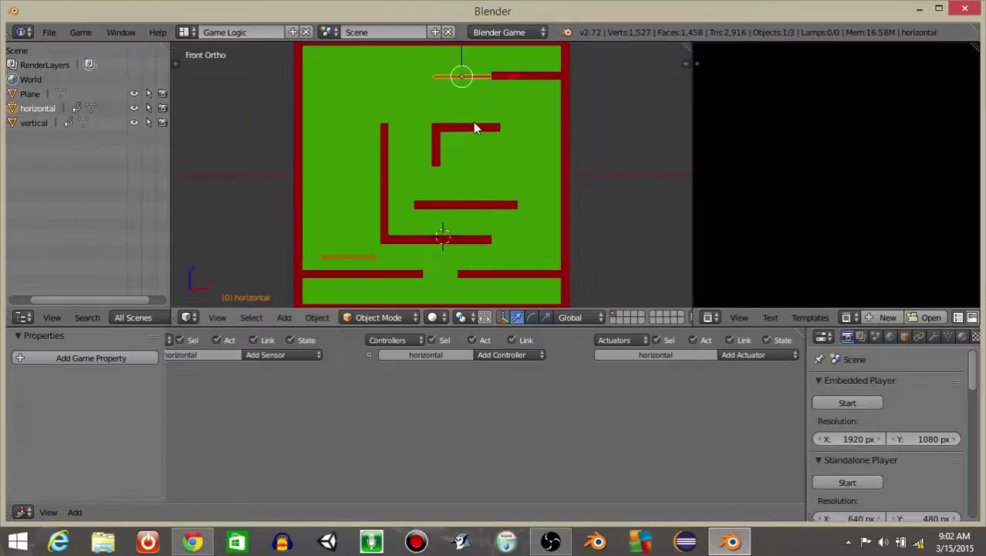
Step: Add an Always sensor to the horizontal platform and collapse it
middle_drag(373, 411, 426, 413)
scroll(426, 412, up, 4)
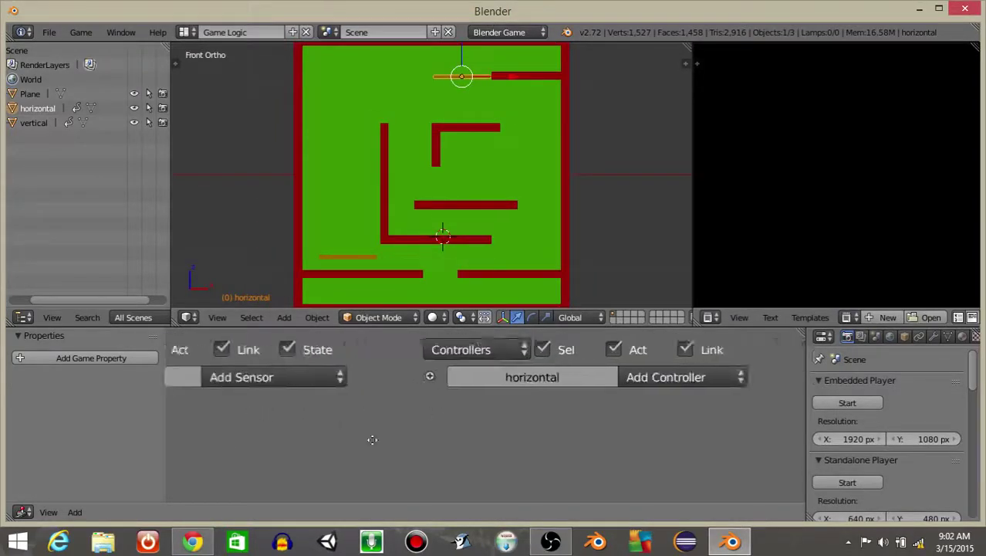
ctrl+scroll(369, 436, left, 5)
click(434, 377)
click(446, 327)
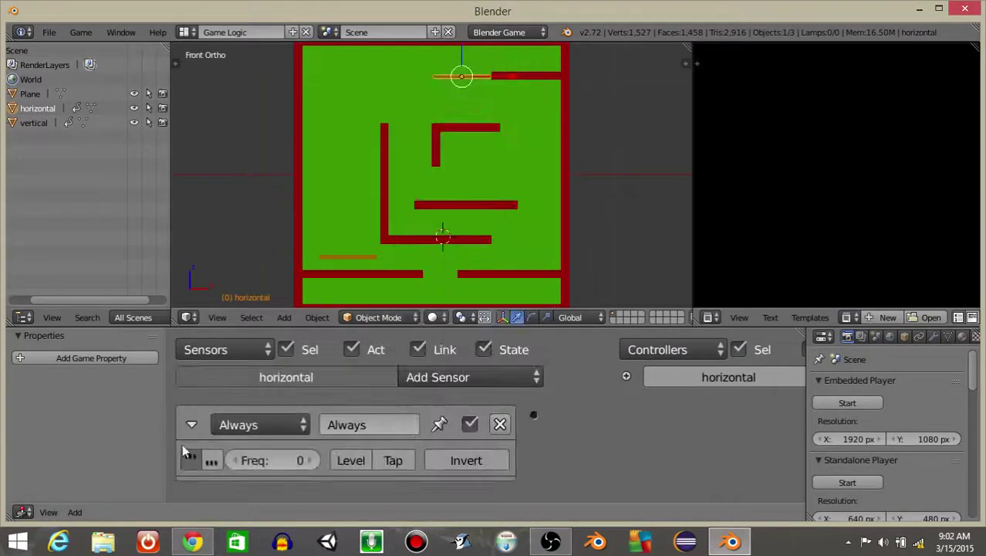
click(194, 421)
Step: Add an Action actuator playing CubeAction in Loop End mode
ctrl+scroll(366, 400, right, 5)
ctrl+scroll(297, 420, left, 2)
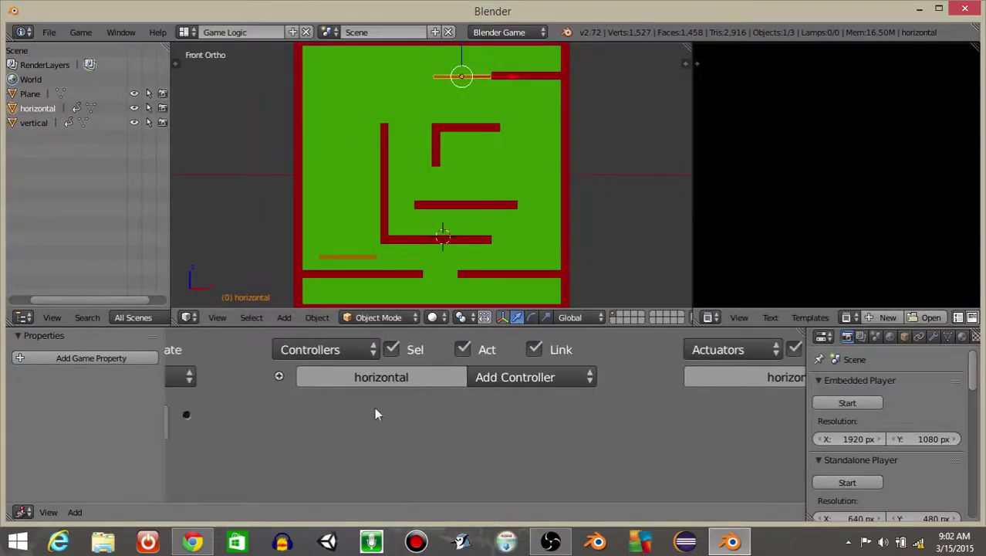
ctrl+scroll(446, 425, right, 5)
click(700, 380)
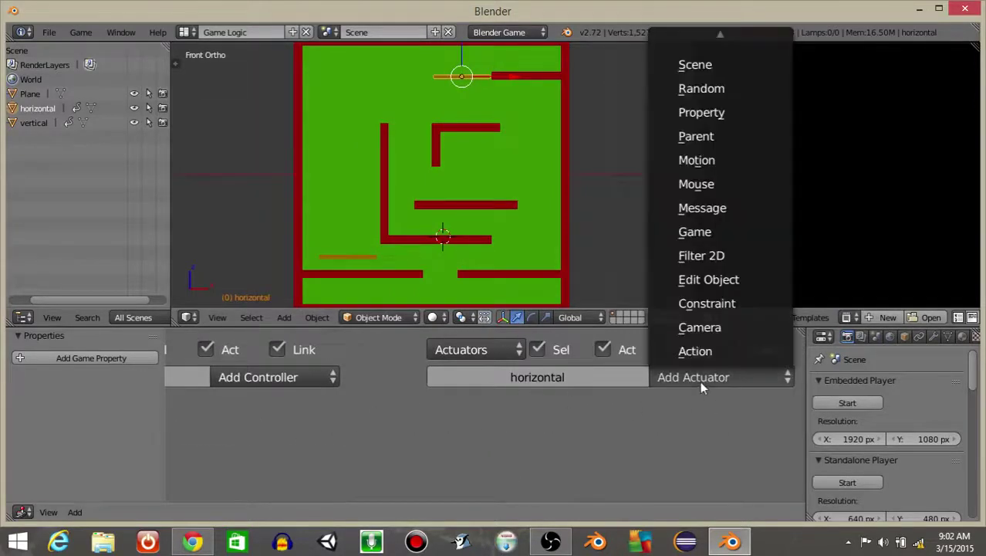
click(718, 340)
click(531, 461)
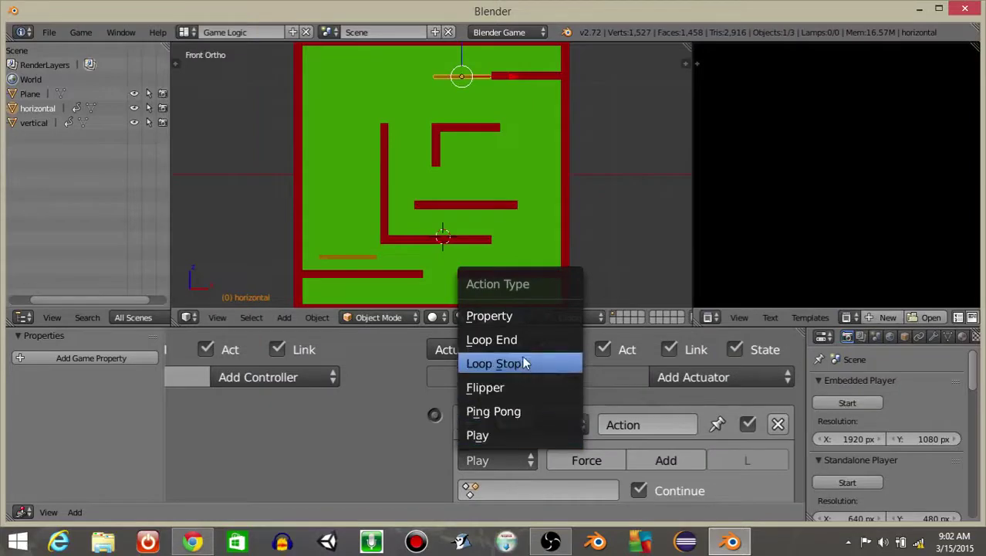
click(502, 337)
scroll(522, 398, down, 3)
click(525, 404)
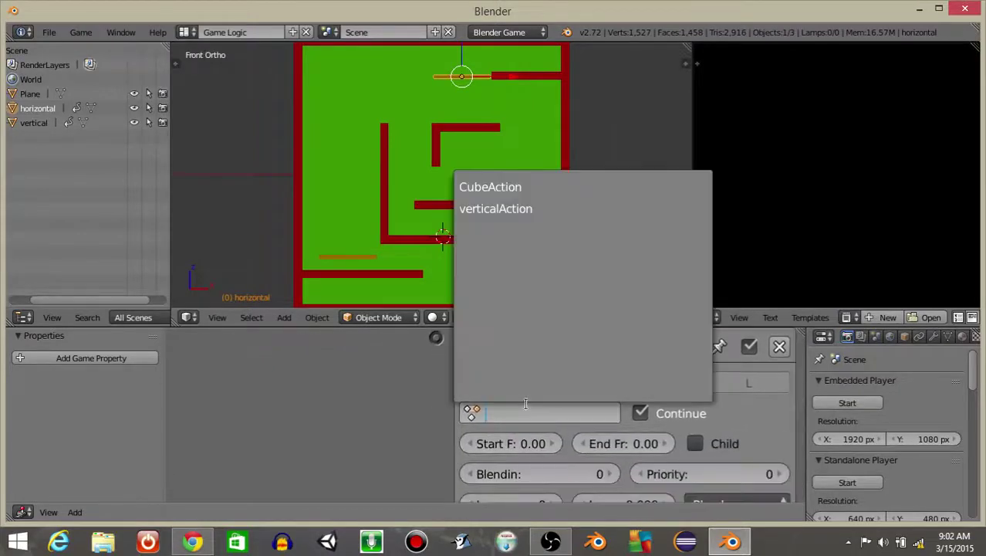
click(494, 188)
Step: Set the action's frame range from 0 to 100
ctrl+scroll(561, 429, down, 2)
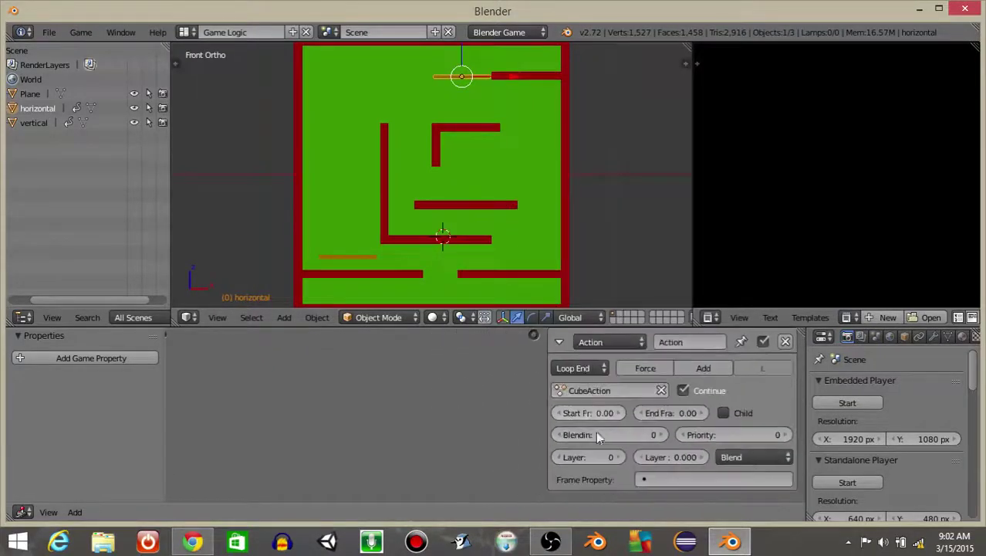
scroll(618, 402, up, 2)
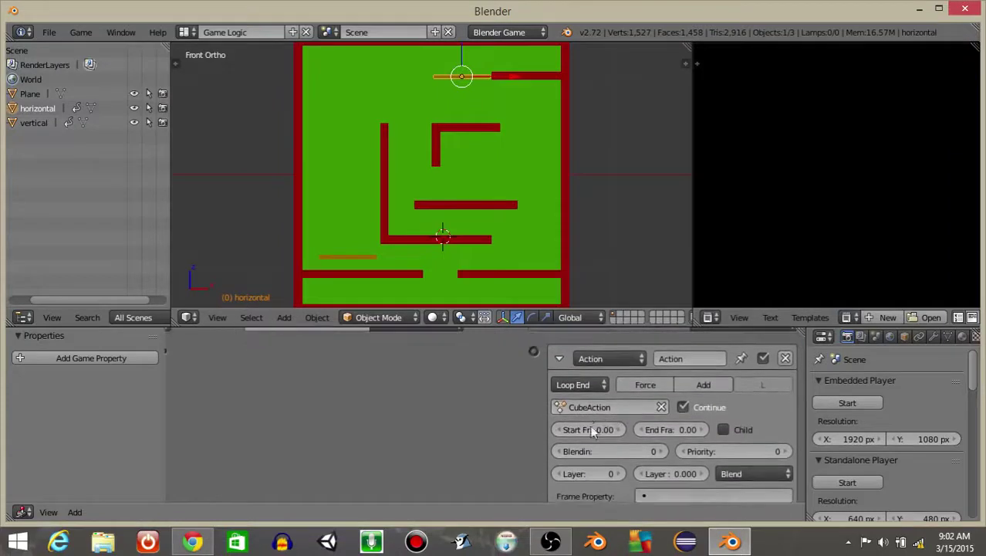
click(594, 430)
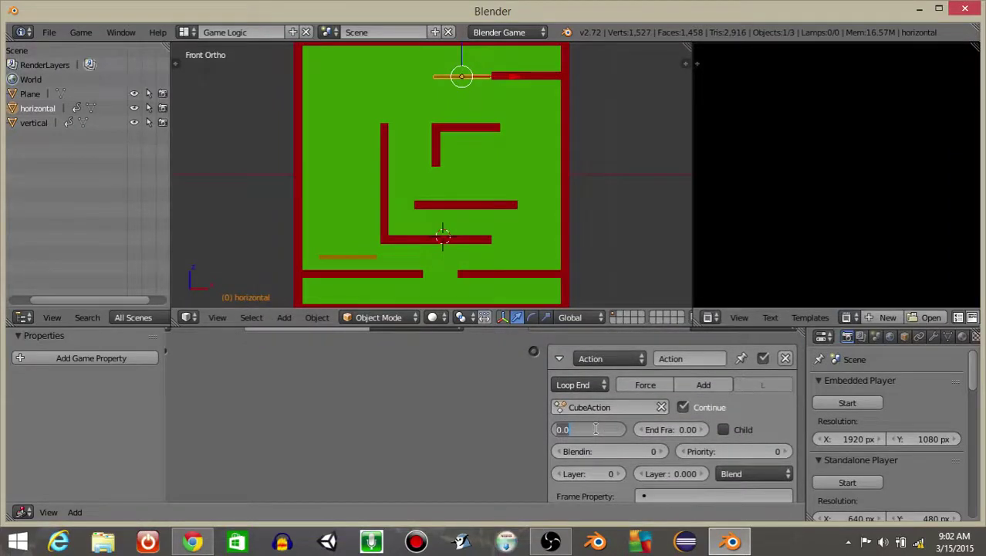
click(674, 427)
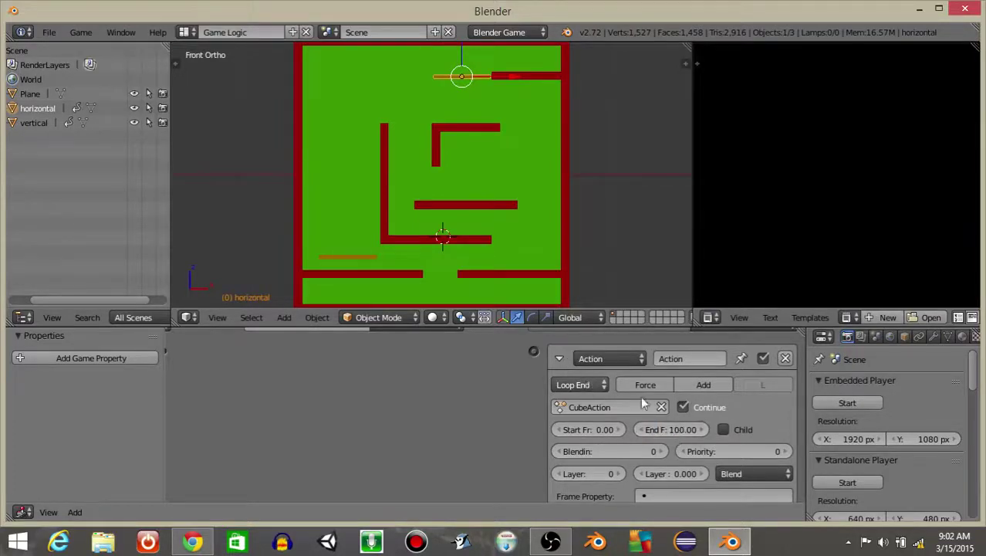
Step: Link the Always sensor to the Action actuator and test-run the game
scroll(400, 385, down, 3)
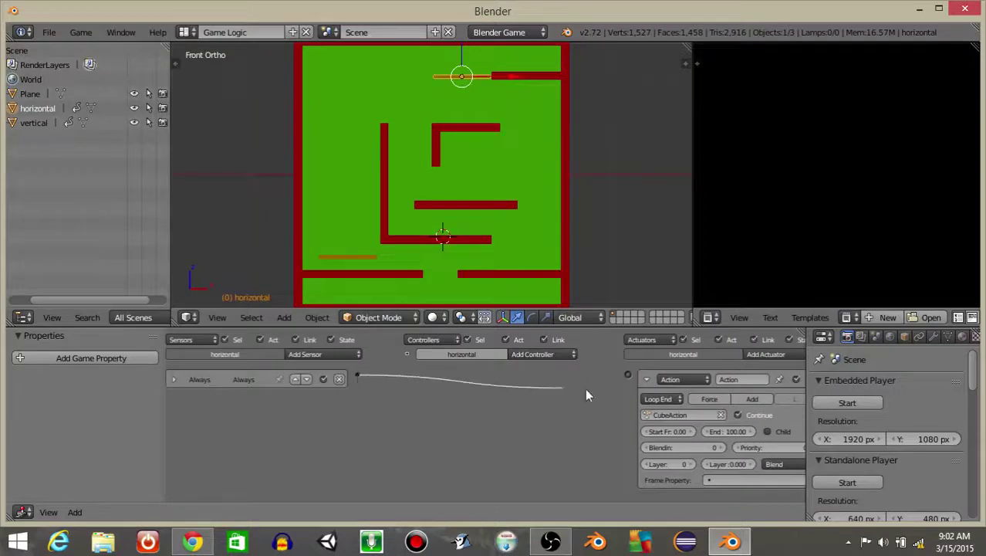
drag(586, 395, 627, 374)
key(p)
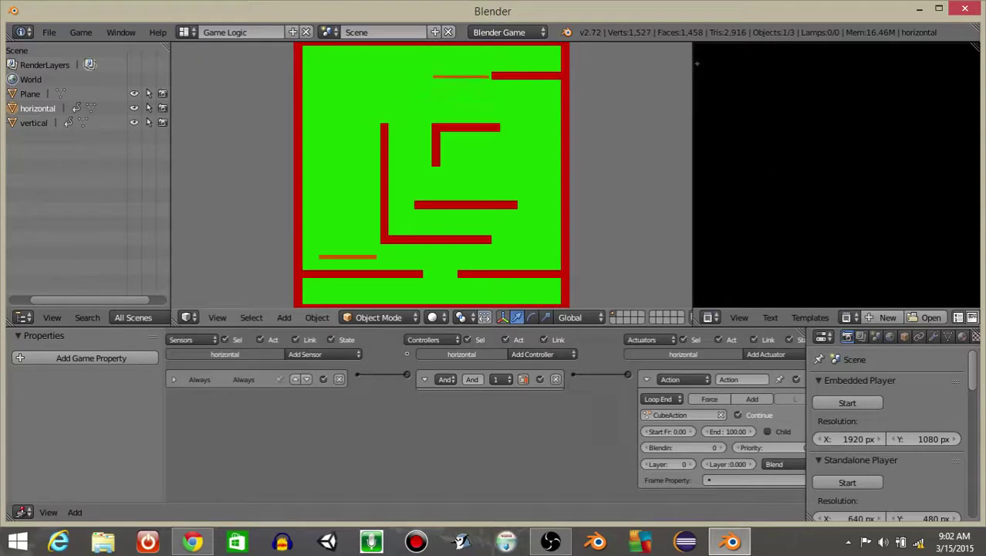
key(Escape)
Step: Select the lower orange platform 'vertical' and add a collapsed Always sensor
right_click(358, 255)
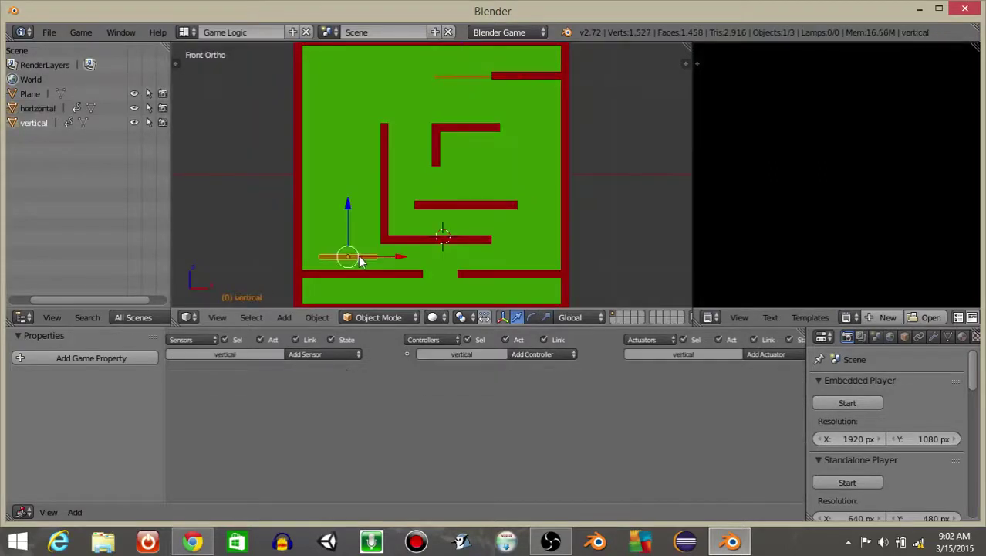
scroll(359, 399, up, 3)
ctrl+scroll(297, 459, left, 5)
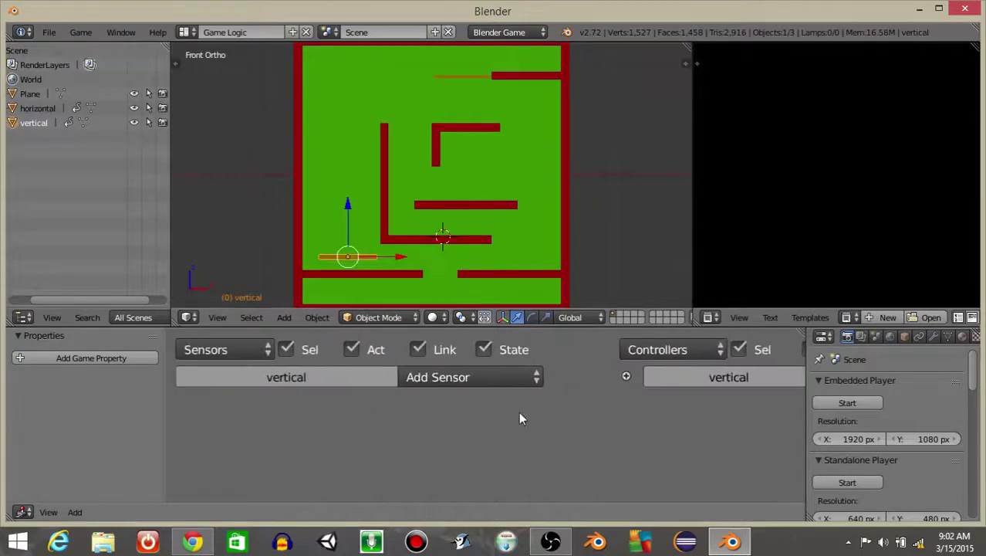
click(472, 376)
click(447, 327)
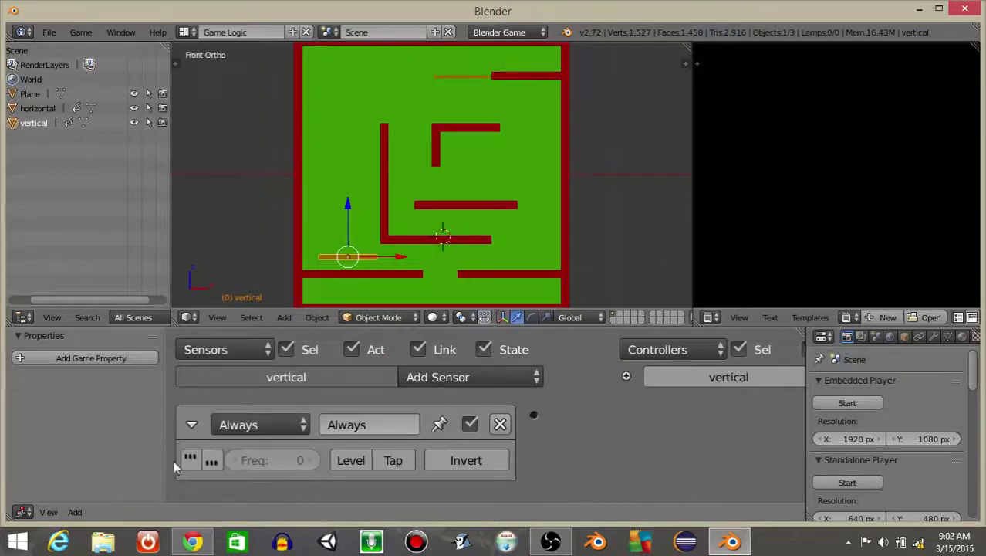
click(190, 424)
Step: Add an Action actuator playing verticalAction in Loop End mode
ctrl+scroll(600, 446, right, 5)
ctrl+scroll(601, 446, right, 5)
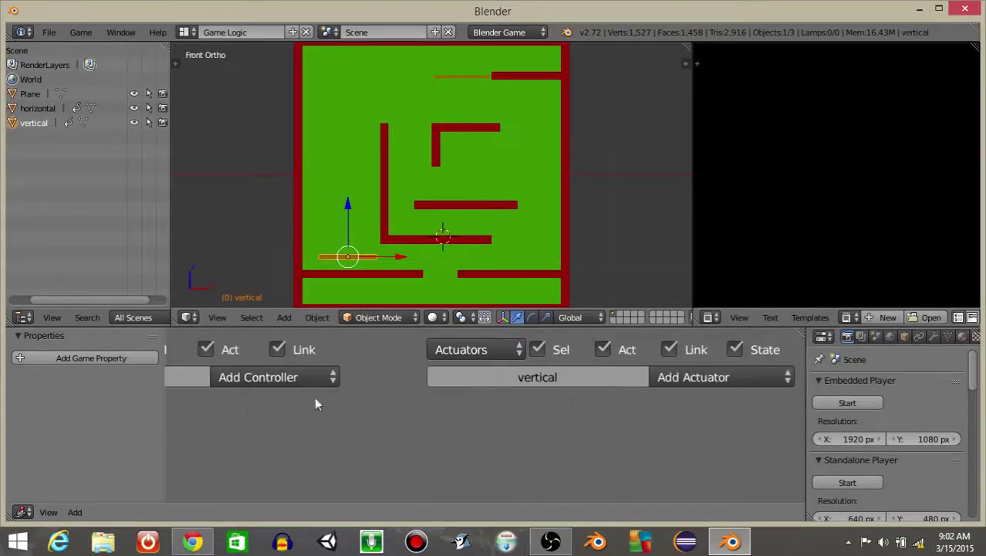
click(715, 375)
click(695, 349)
scroll(550, 424, down, 2)
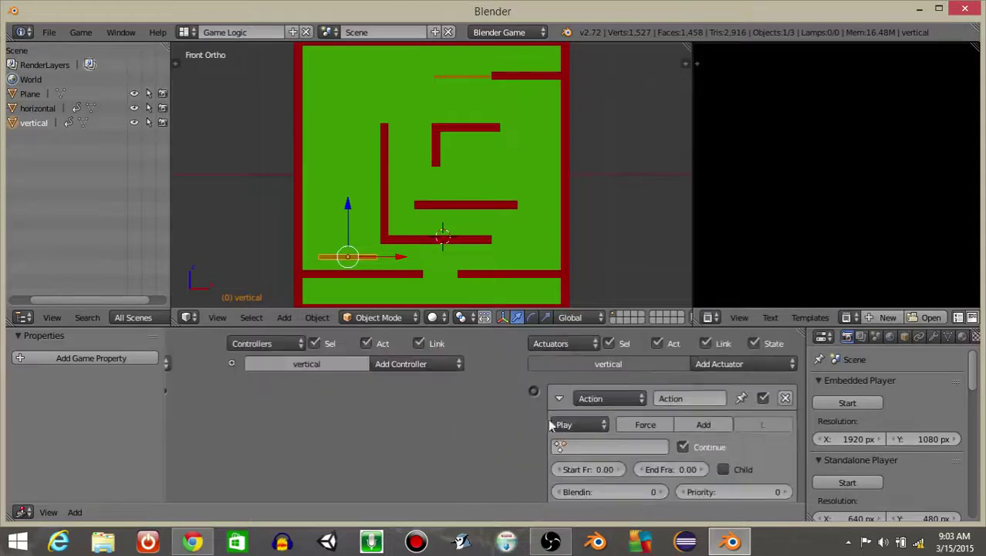
click(553, 425)
click(579, 333)
click(600, 443)
click(577, 299)
Step: Link the Always sensor to the Action actuator and test-run the game
middle_drag(452, 404, 517, 402)
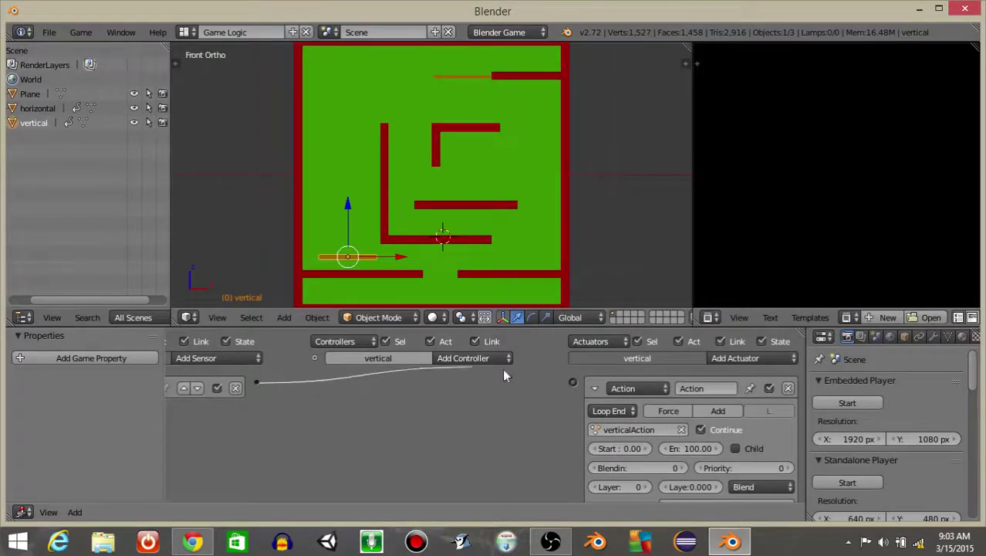
drag(503, 376, 573, 381)
scroll(474, 205, down, 3)
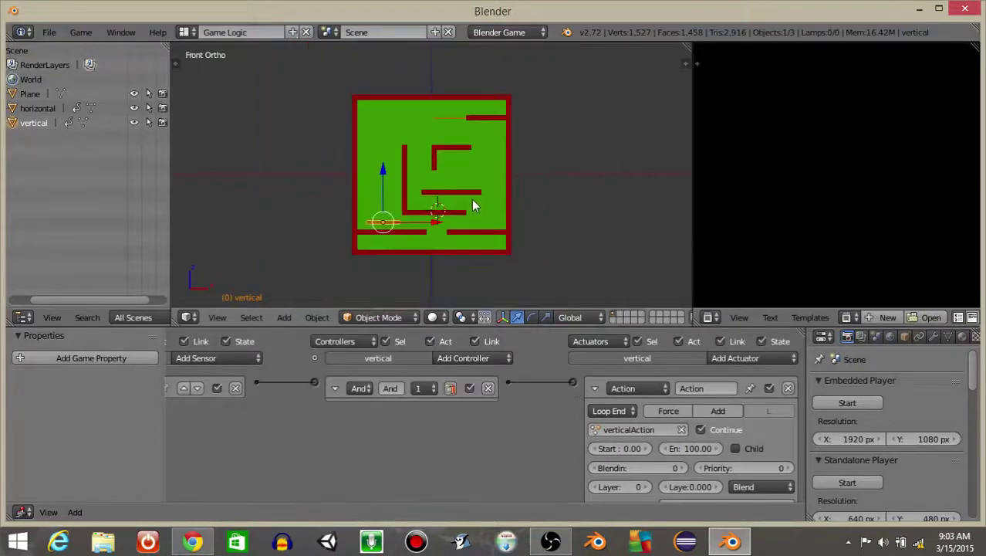
key(p)
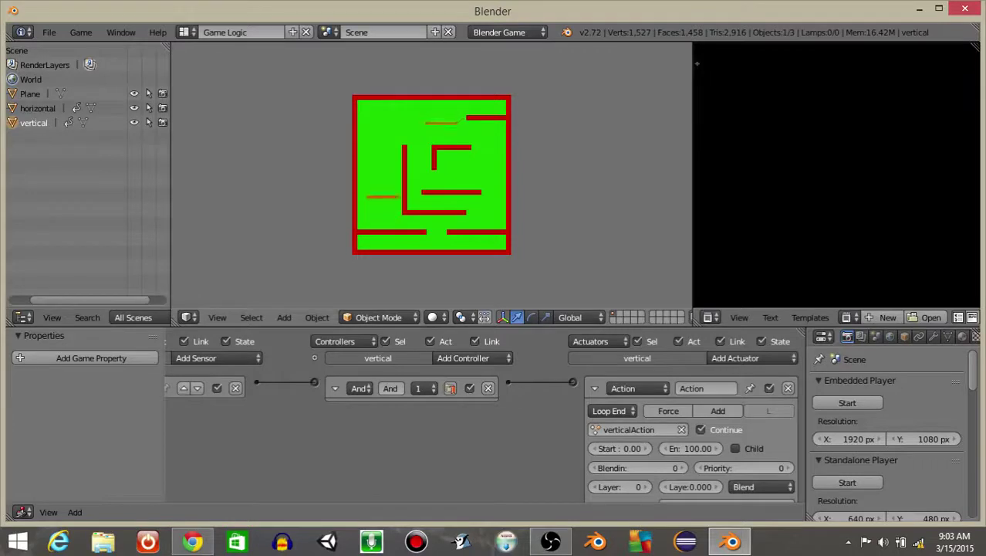
key(Escape)
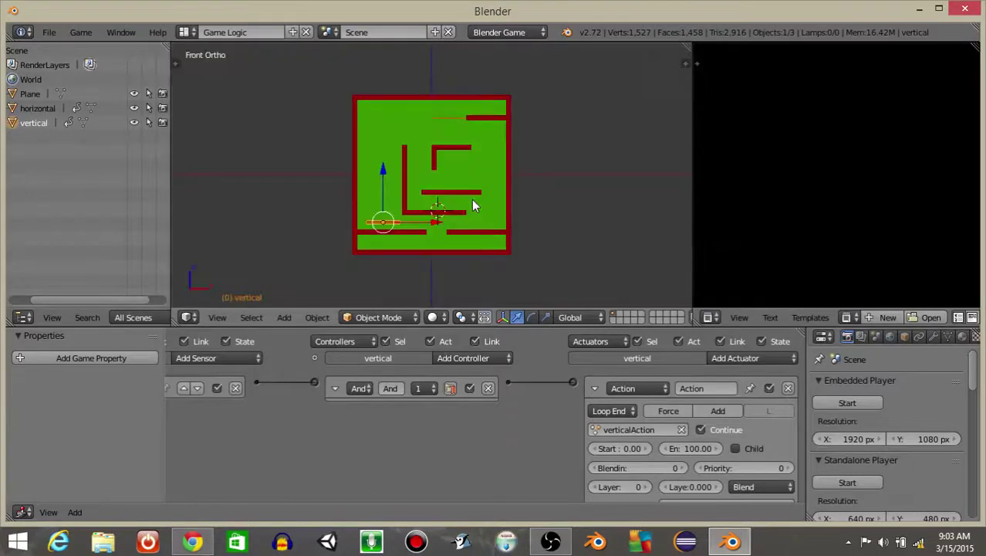
Step: Add a new cube to the scene through the operator search
scroll(436, 246, up, 2)
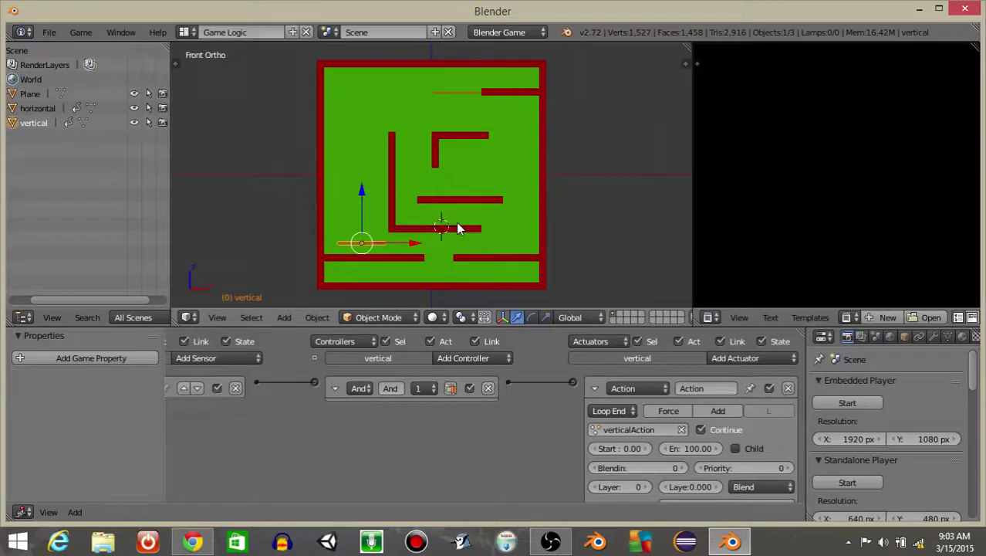
key(space)
text(add cu)
key(Return)
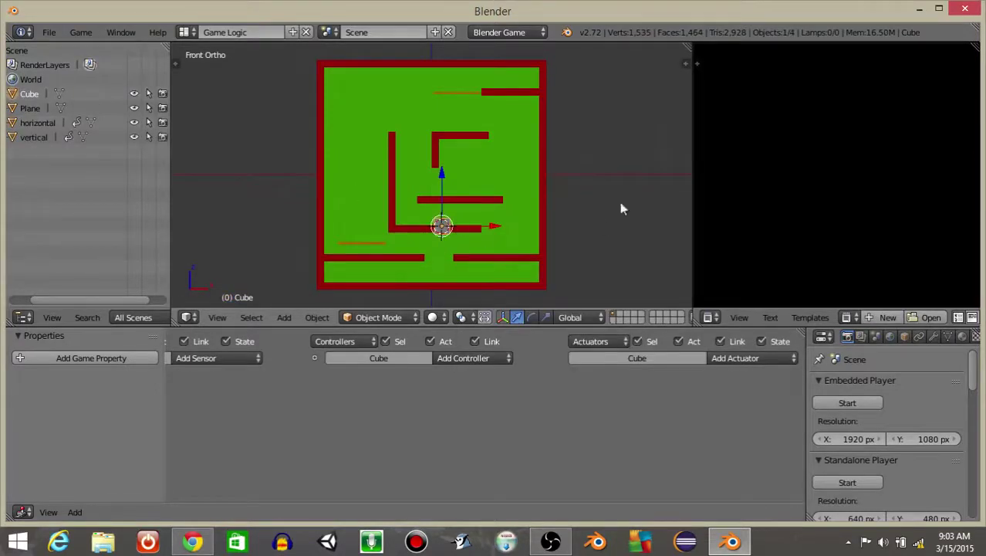
Step: Move the new cube down into the maze and return to front orthographic view
middle_drag(622, 209, 518, 227)
drag(420, 180, 431, 221)
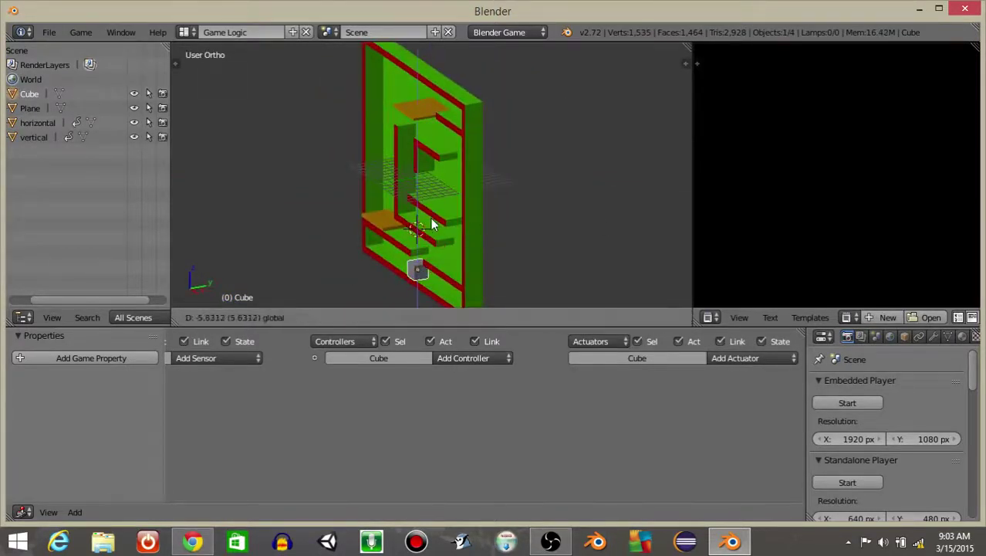
click(431, 223)
middle_drag(473, 253, 531, 206)
key(Up)
key(KP_1)
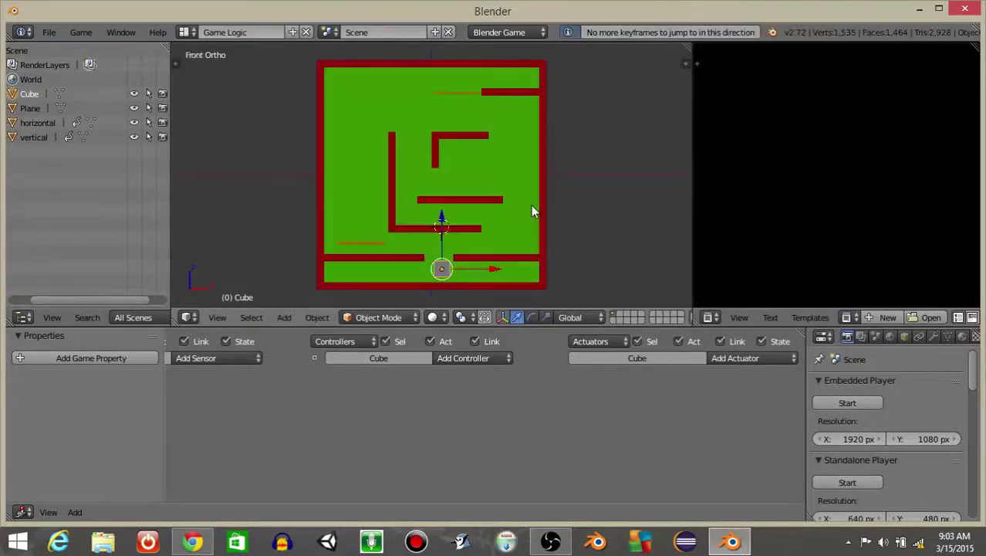
Step: Set the cube's physics type to Character and mark it as an Actor
drag(805, 413, 537, 417)
click(735, 337)
click(711, 400)
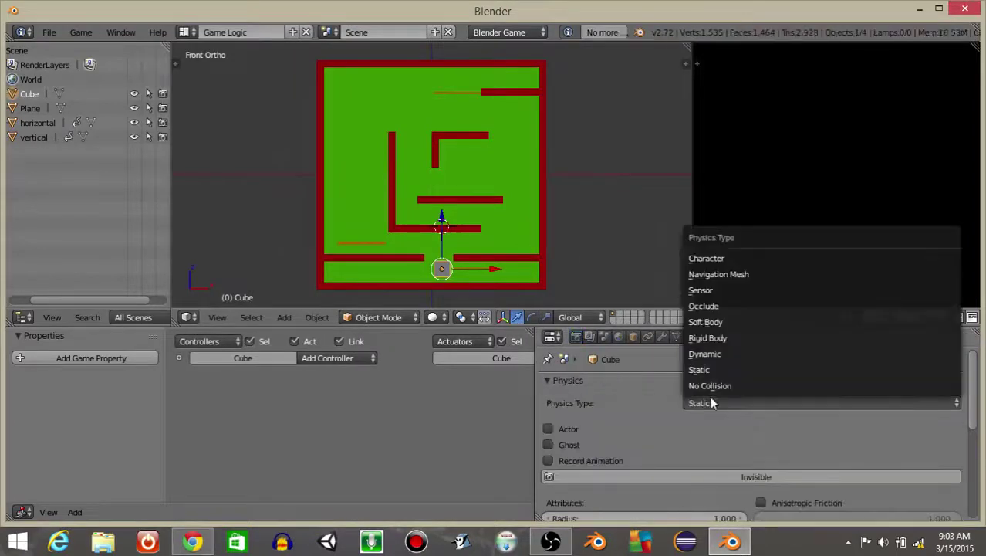
click(699, 258)
click(548, 428)
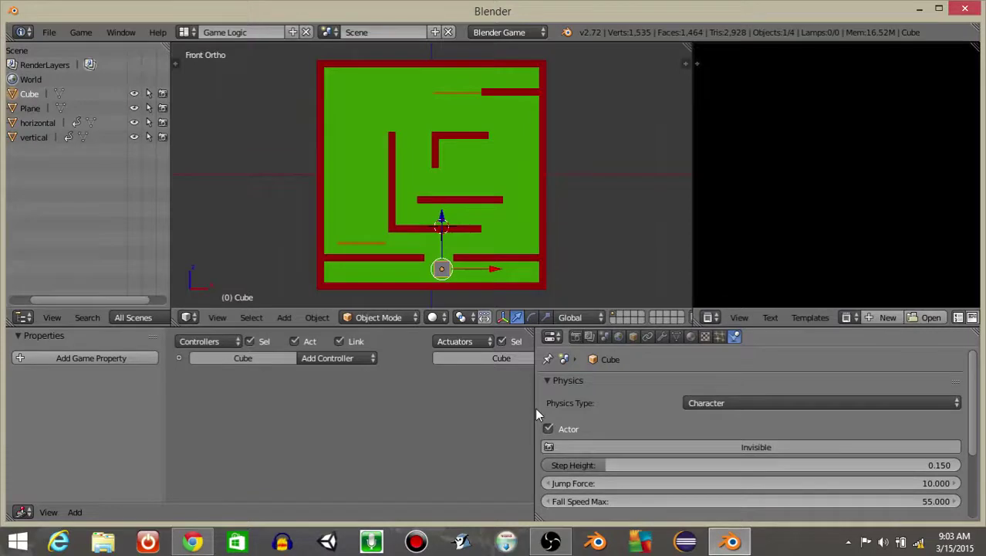
drag(534, 409, 737, 410)
Step: Add a Keyboard sensor named left triggered by the A key
middle_drag(419, 441, 574, 441)
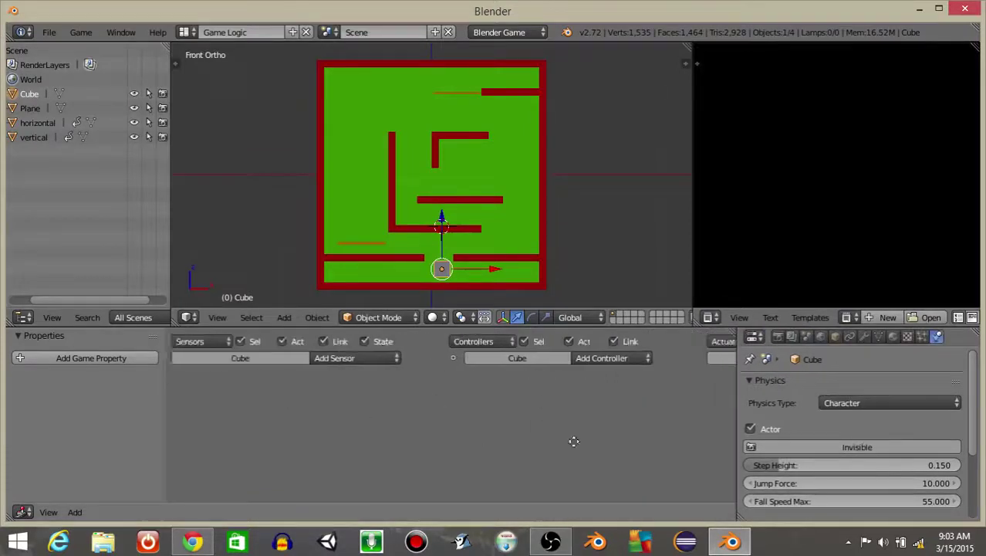
scroll(322, 448, up, 4)
click(454, 377)
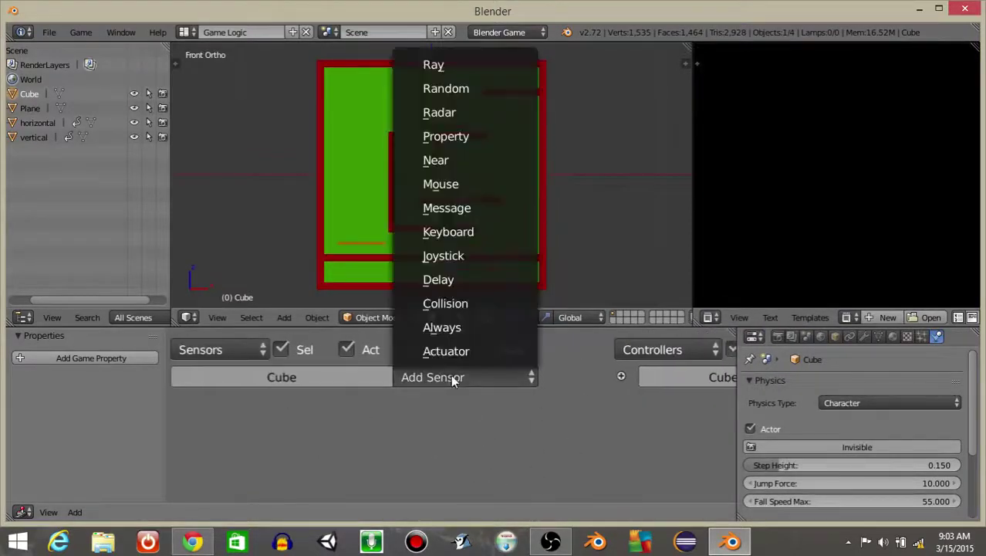
click(446, 231)
scroll(315, 432, down, 2)
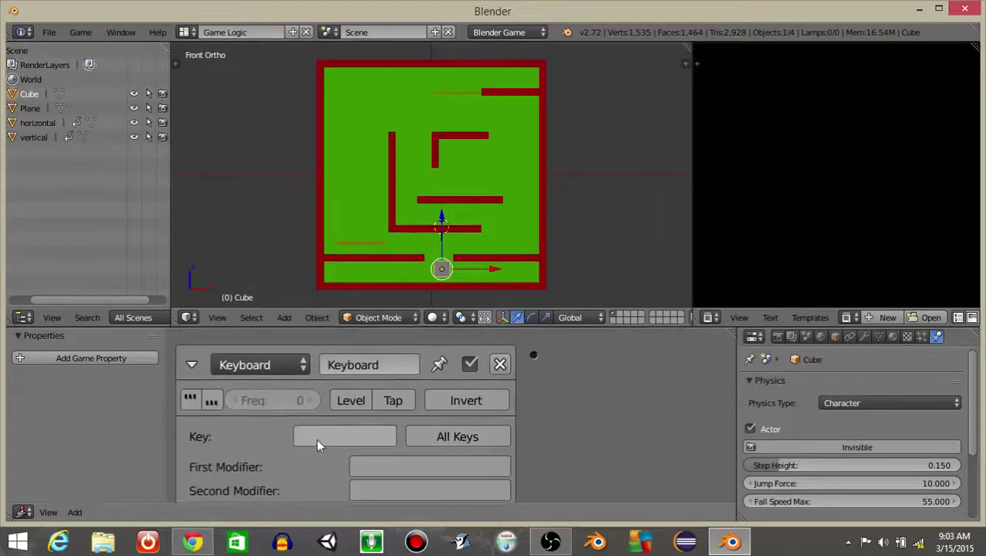
click(318, 446)
key(a)
click(352, 362)
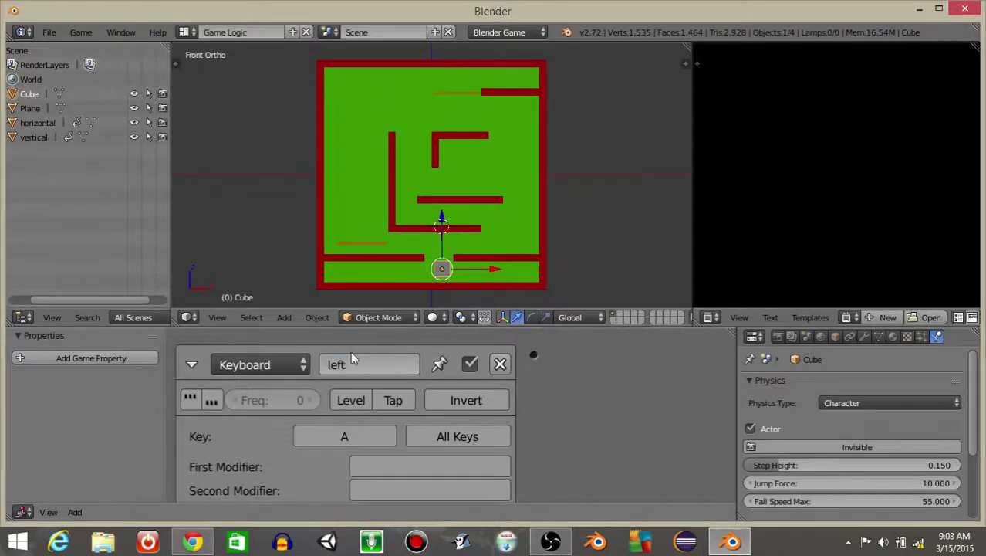
click(191, 365)
Step: Add a second Keyboard sensor named right triggered by the D key
click(442, 375)
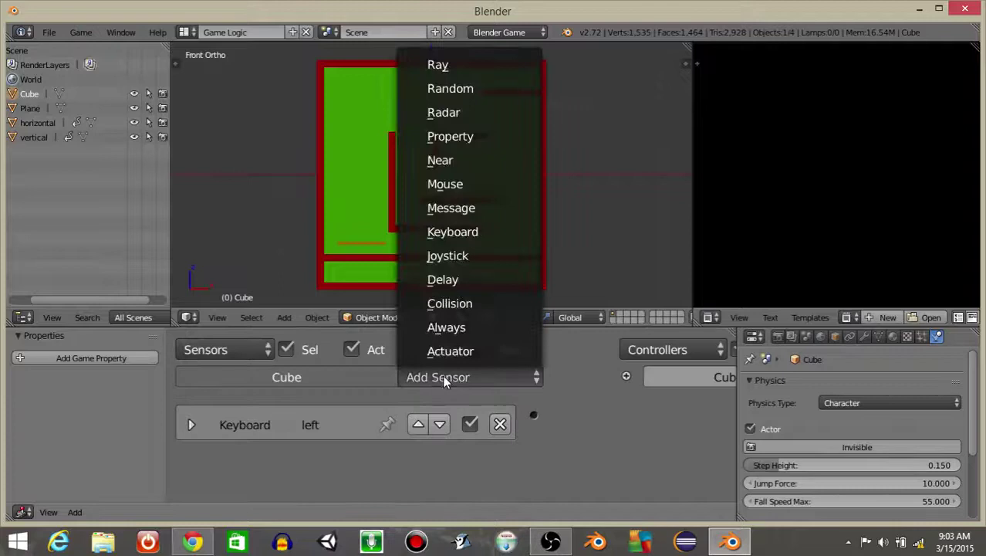
click(463, 231)
scroll(386, 362, down, 2)
click(360, 389)
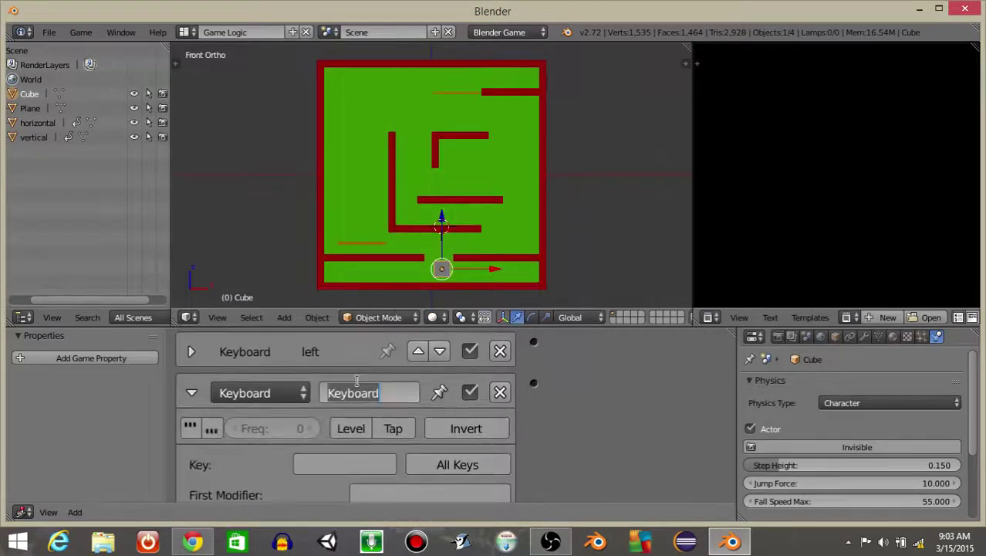
text(right)
key(Return)
click(332, 464)
key(d)
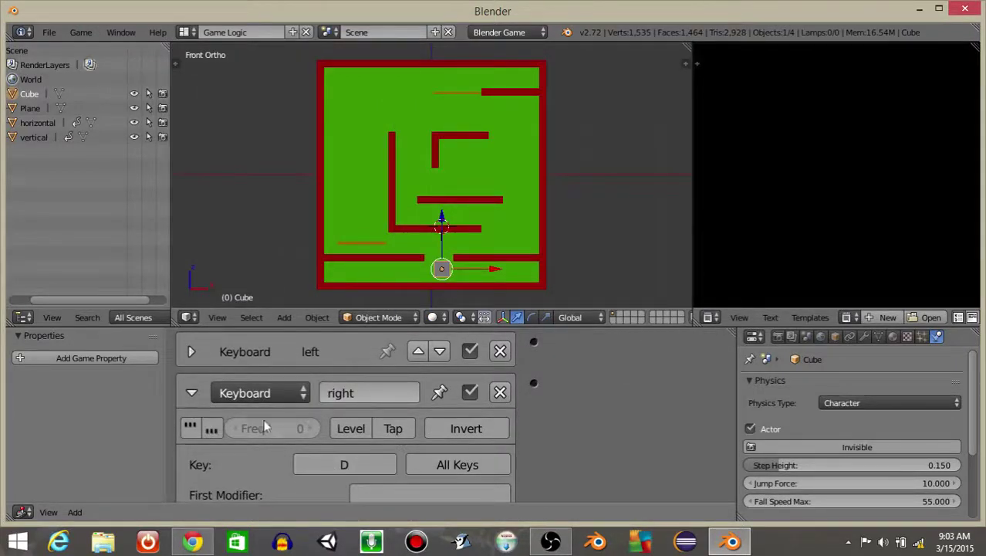
click(191, 393)
Step: Add a third Keyboard sensor named jump triggered by Spacebar
scroll(193, 394, up, 2)
click(438, 375)
click(452, 229)
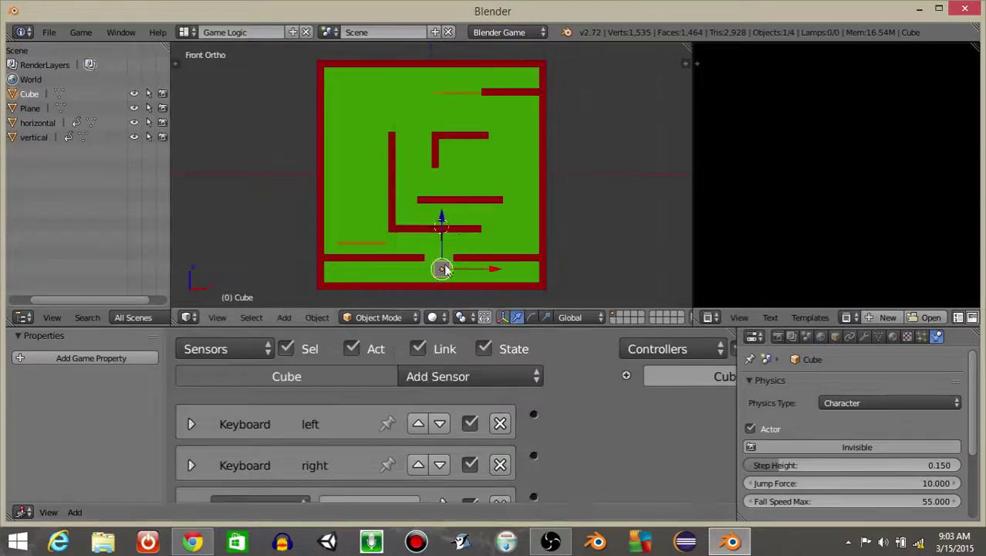
scroll(349, 382, down, 1)
scroll(349, 382, down, 2)
key(BackSpace)
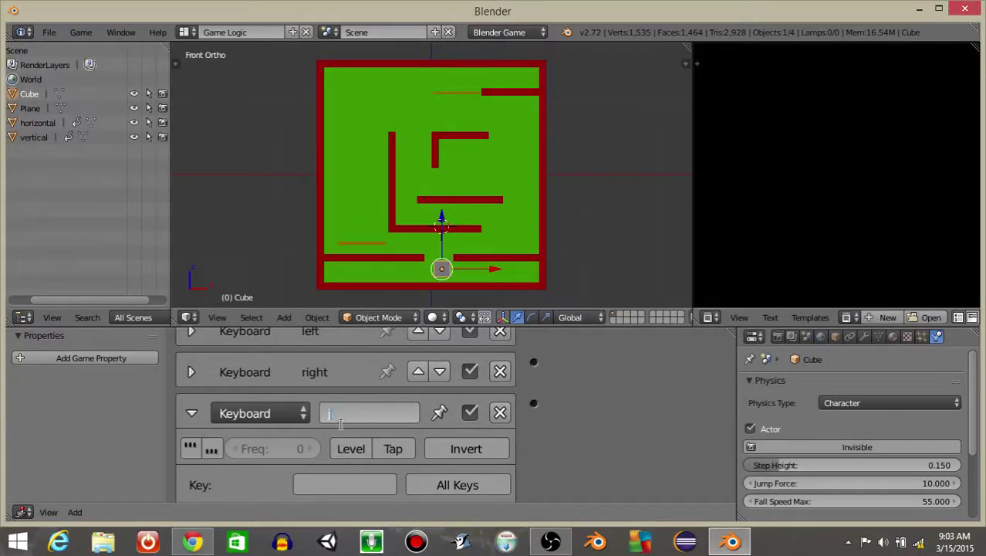
scroll(348, 438, down, 1)
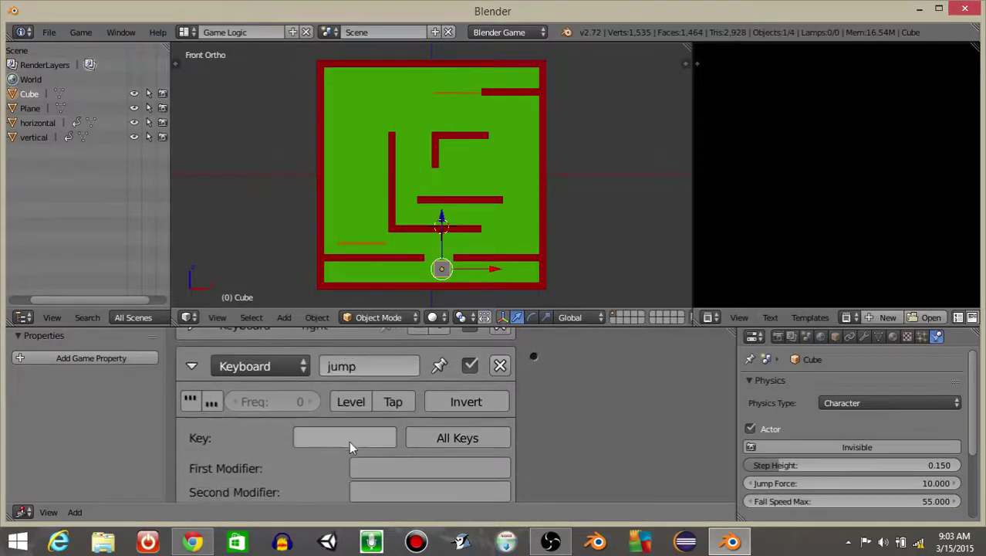
click(352, 438)
key(space)
click(193, 366)
Step: Add a Motion actuator moving the cube -0.2 along X
ctrl+scroll(579, 428, right, 10)
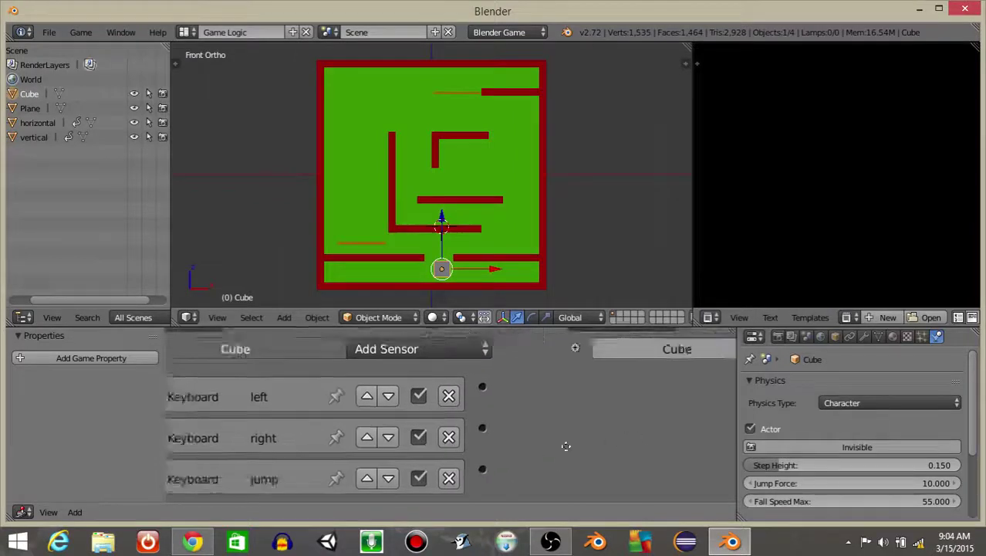
click(629, 380)
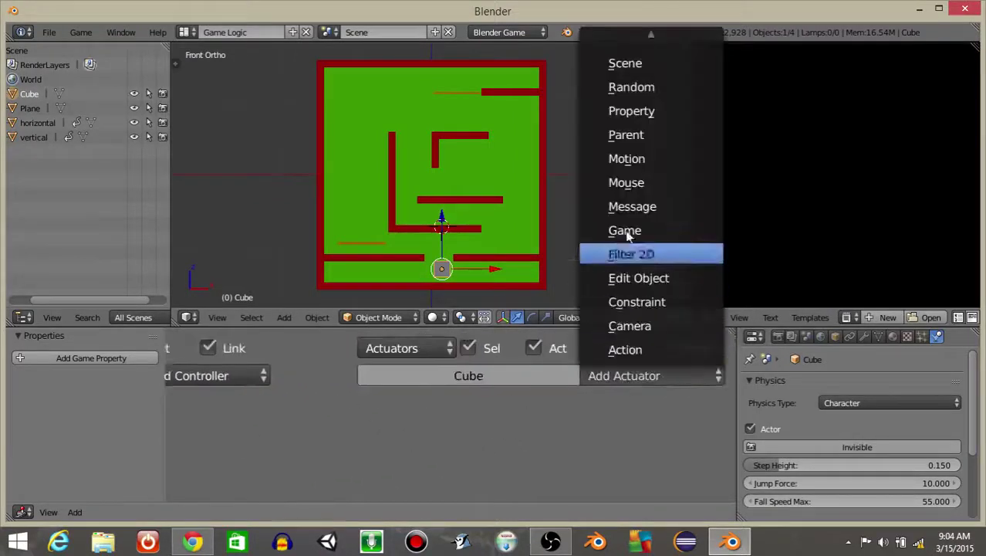
click(652, 159)
scroll(576, 464, down, 2)
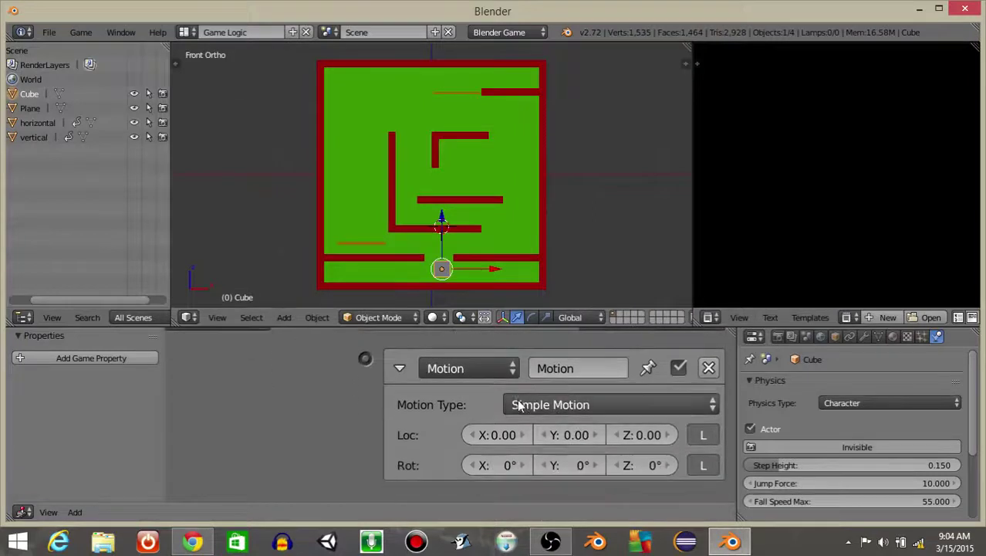
click(492, 436)
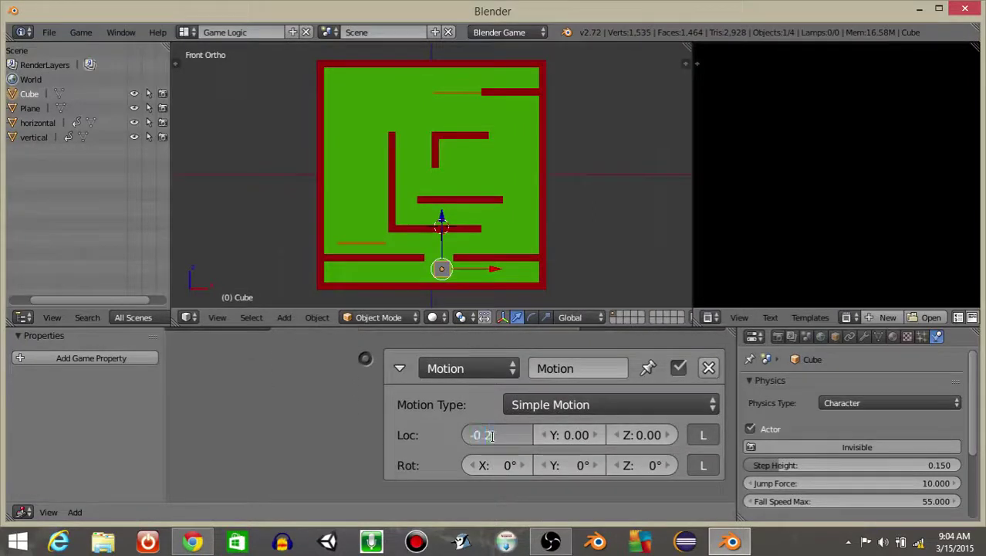
text(-0.2)
key(Return)
click(401, 368)
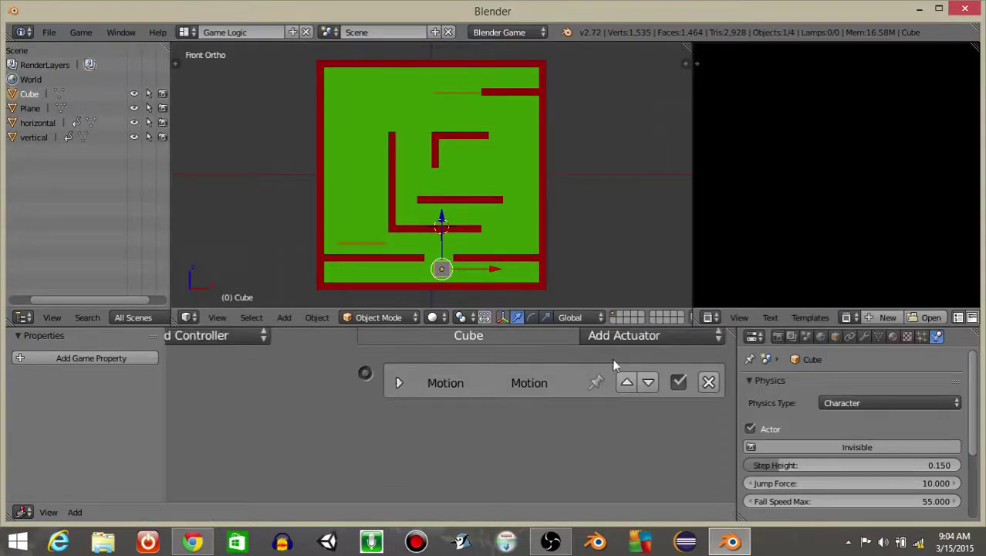
Step: Add a second Motion actuator moving the cube 0.3 along X
click(623, 335)
click(621, 115)
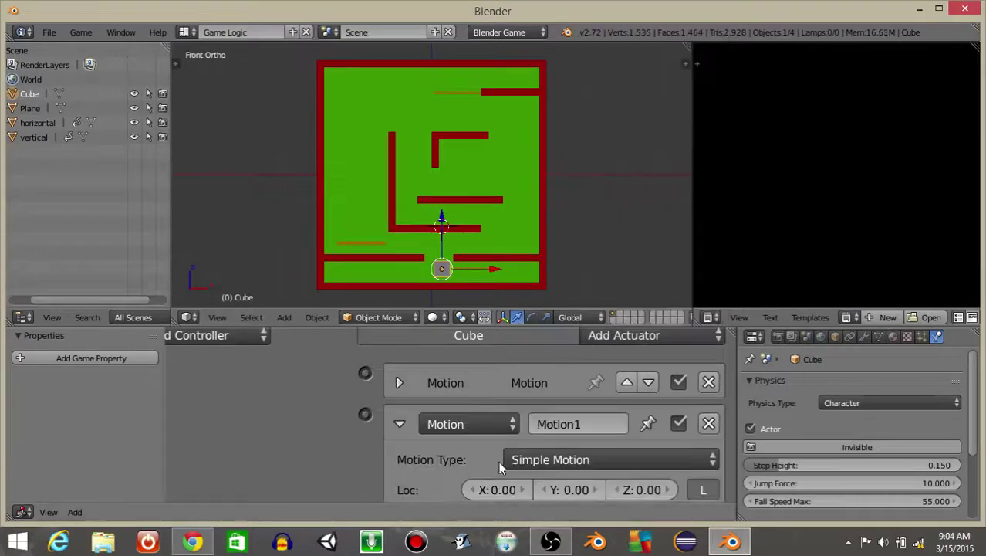
click(498, 490)
text(0.3)
key(Return)
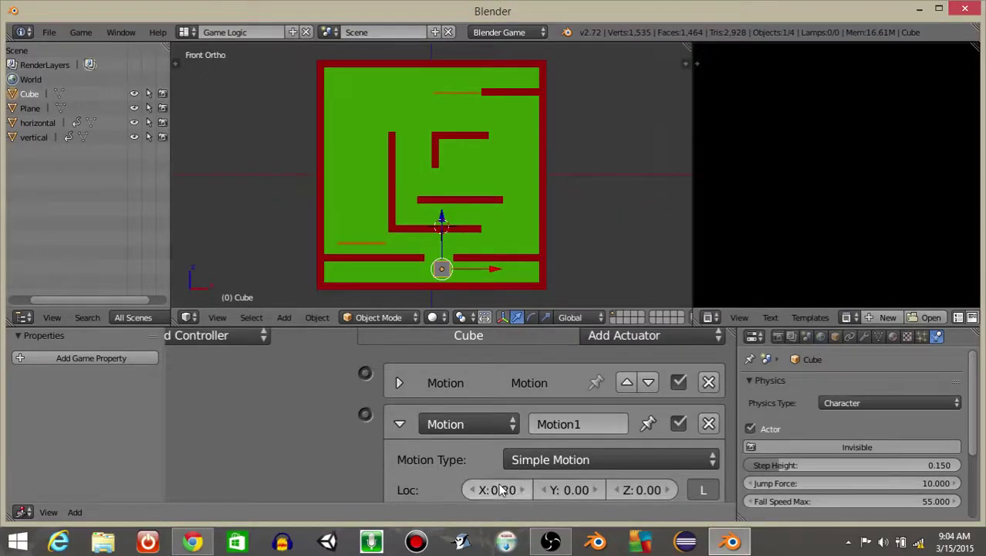
click(398, 423)
Step: Add a third Motion actuator set to Character Motion for jumping
click(613, 337)
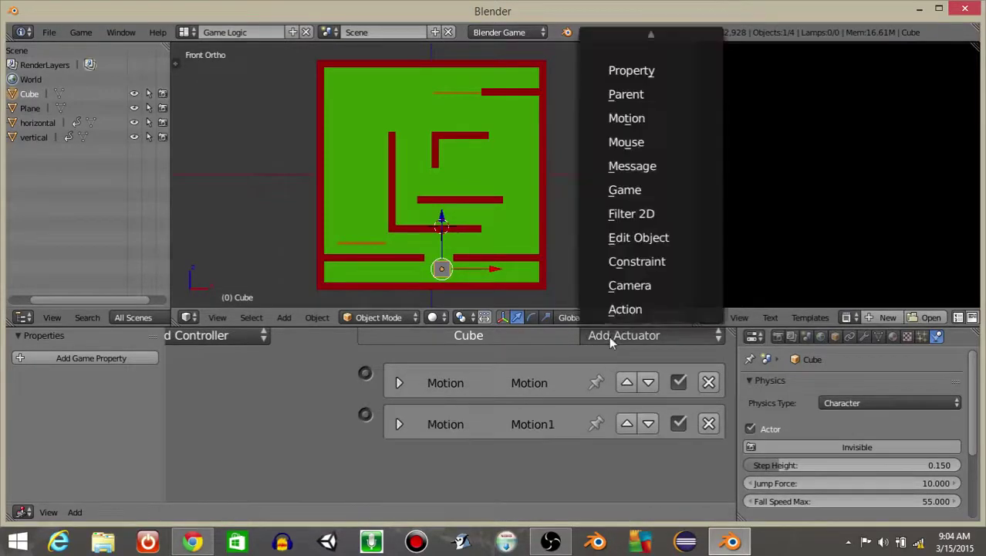
click(611, 124)
scroll(535, 405, down, 3)
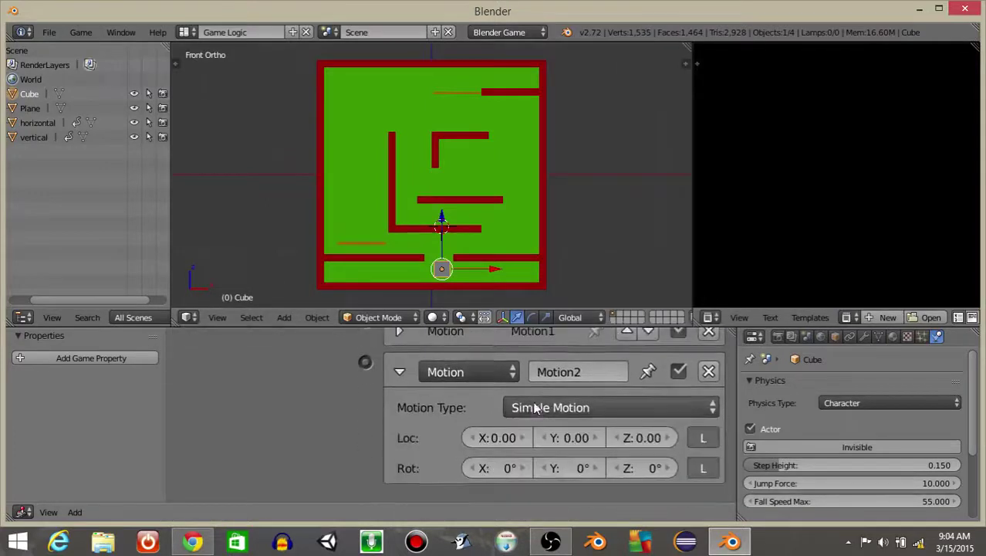
click(535, 408)
click(532, 334)
scroll(614, 466, down, 2)
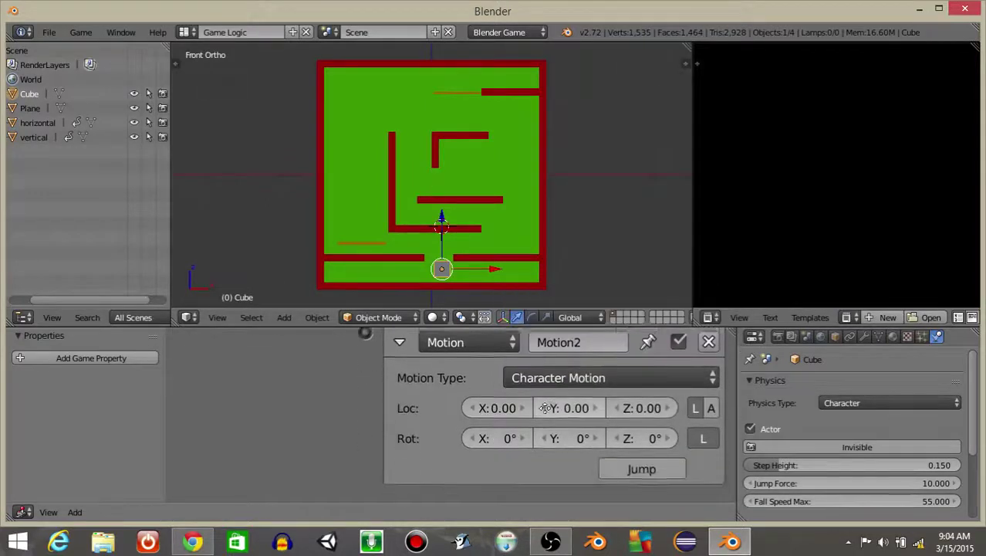
scroll(618, 472, up, 4)
Step: Link the left, right and jump sensors to their Motion actuators, then play the game
click(482, 407)
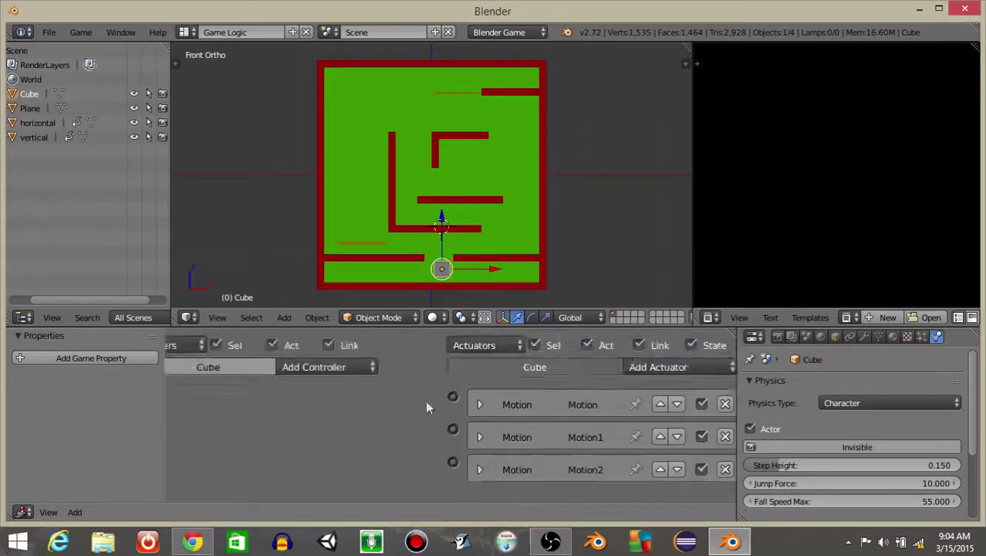
middle_drag(308, 380, 467, 395)
drag(303, 383, 619, 382)
drag(478, 426, 620, 409)
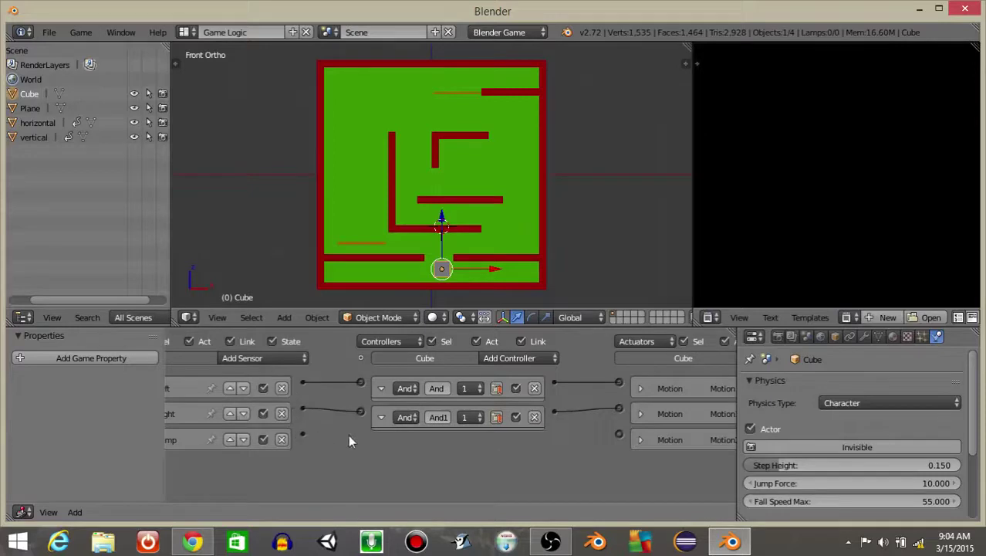
drag(622, 466, 620, 434)
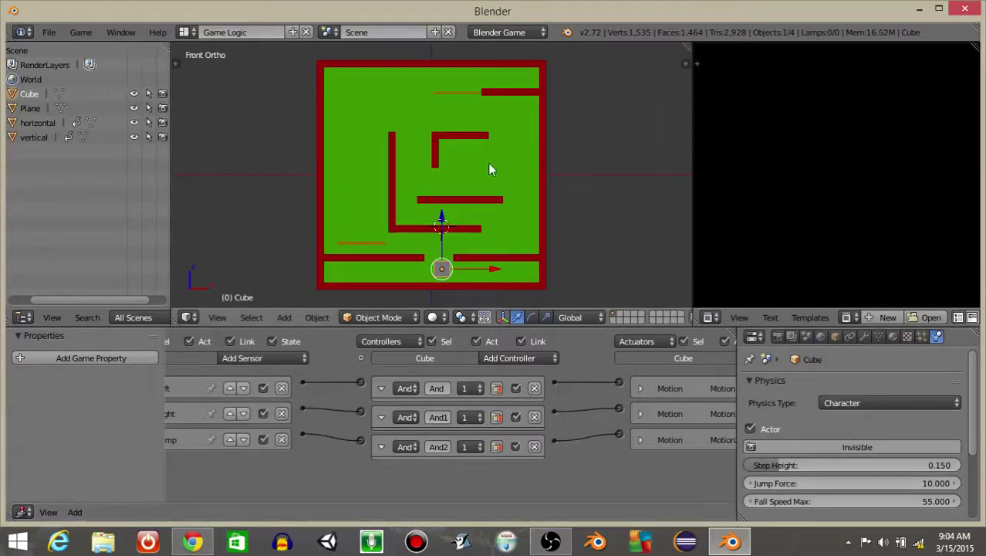
key(p)
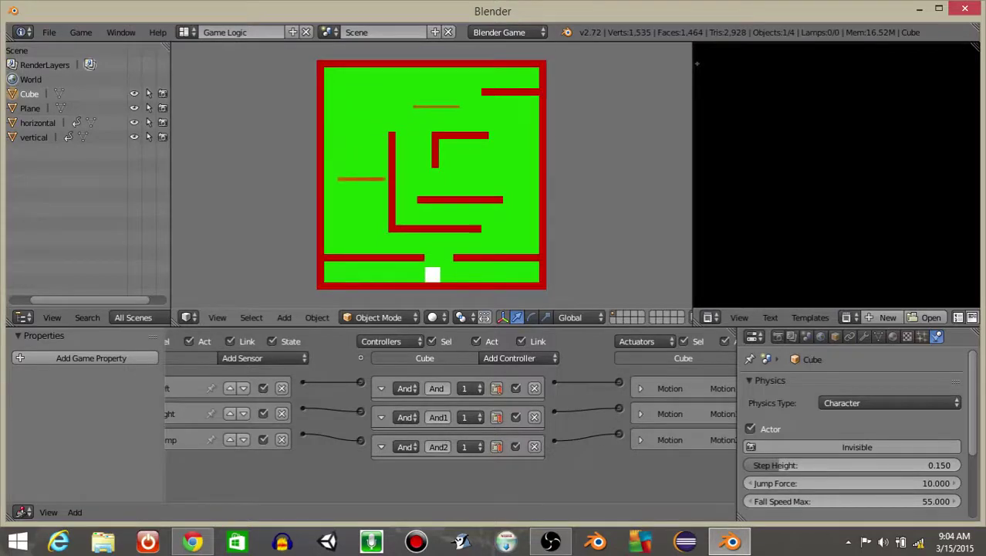
Step: Rescale the player cube and test-play moving it right and left
key(Escape)
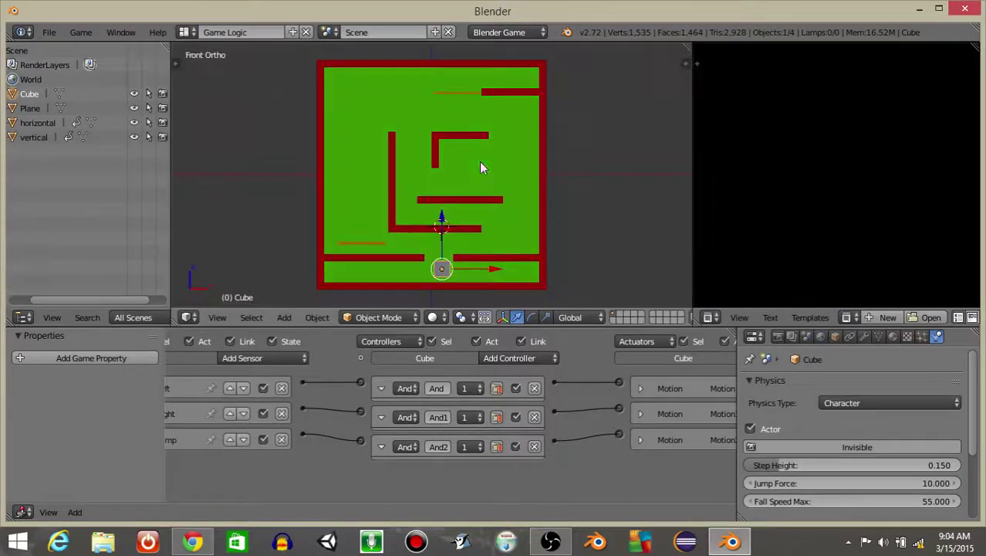
key(s)
click(477, 279)
key(p)
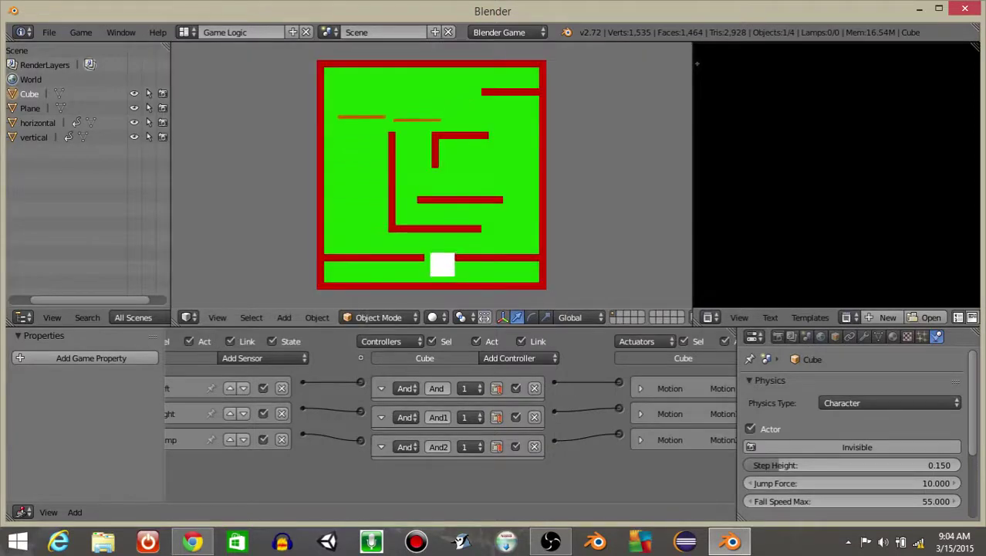
key(Right)
key(Left)
key(Escape)
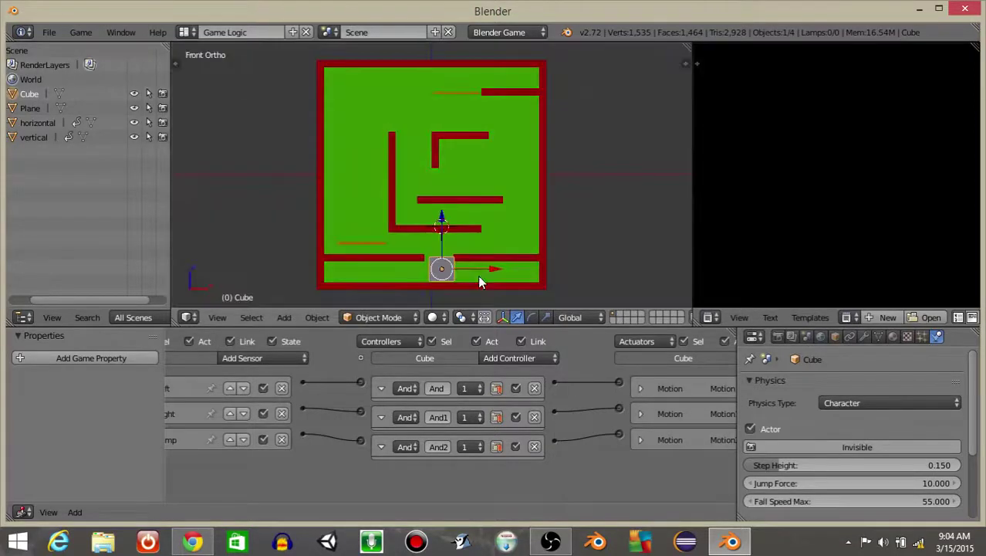
Step: Shrink the maze floor plane slightly, test-play again, and reselect the player cube
right_click(542, 271)
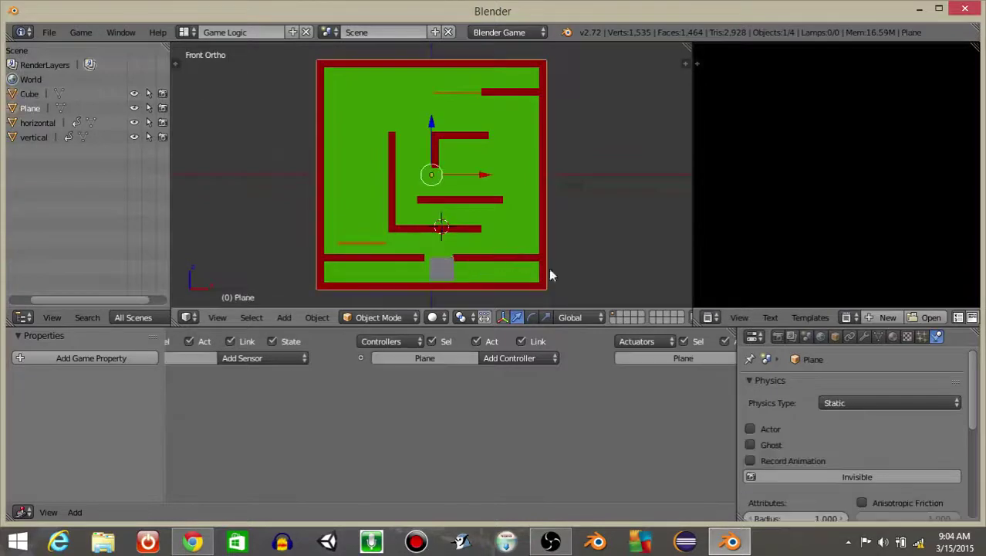
key(s)
click(540, 279)
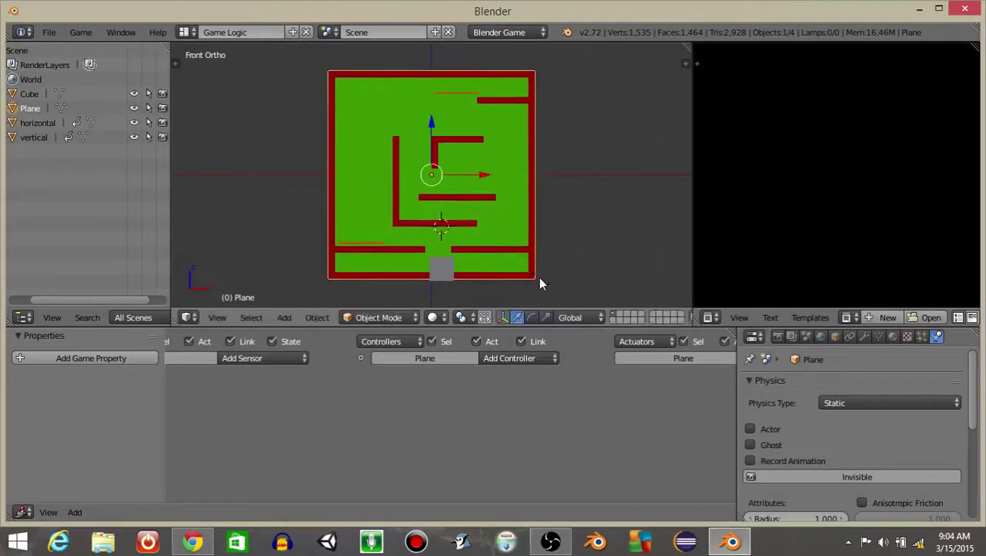
key(p)
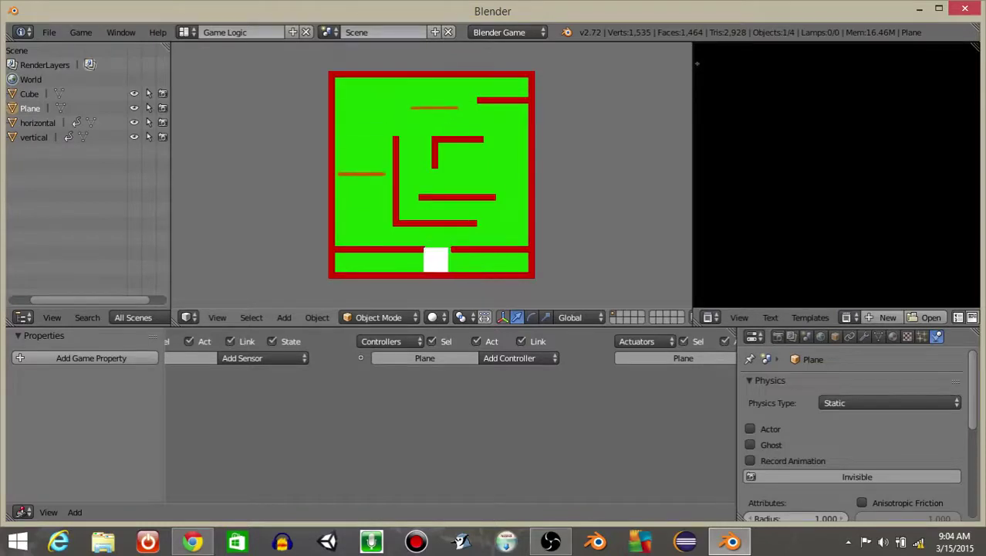
key(Escape)
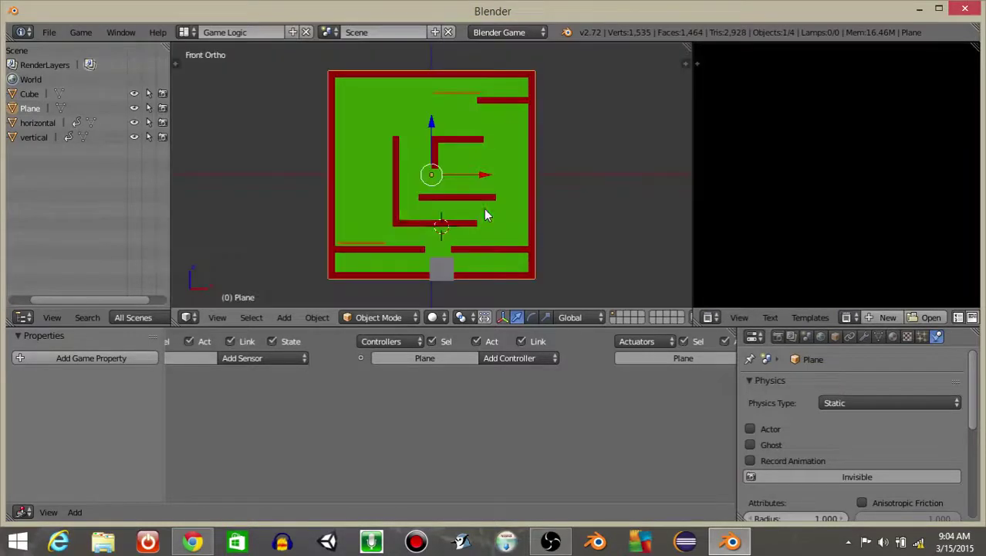
right_click(452, 270)
Step: Shrink the player cube and move it along X to the maze's lower left
key(g)
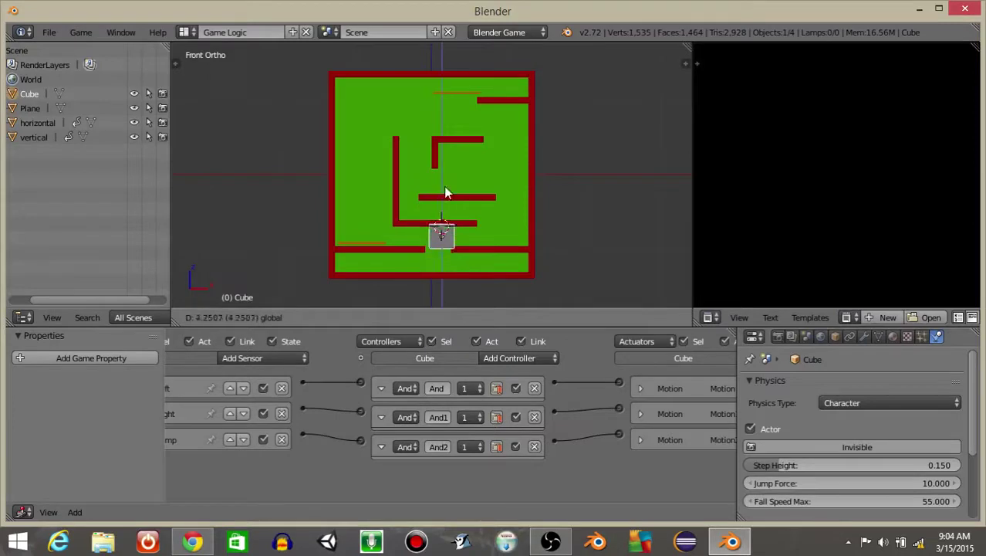
click(444, 186)
key(s)
click(474, 259)
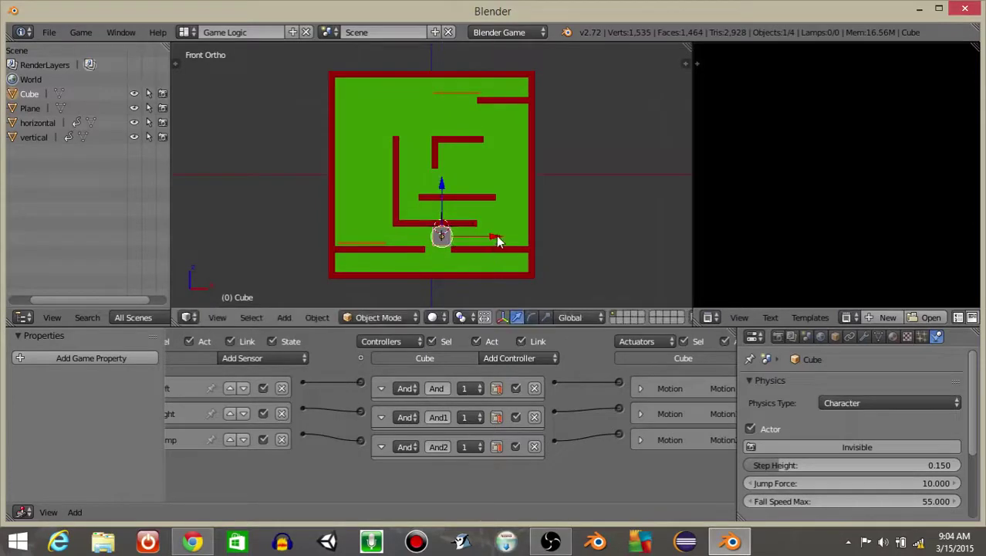
key(g)
key(x)
click(478, 233)
Step: Enlarge the 3D view and test-play, steering the cube left onto a platform, then right
scroll(478, 233, up, 1)
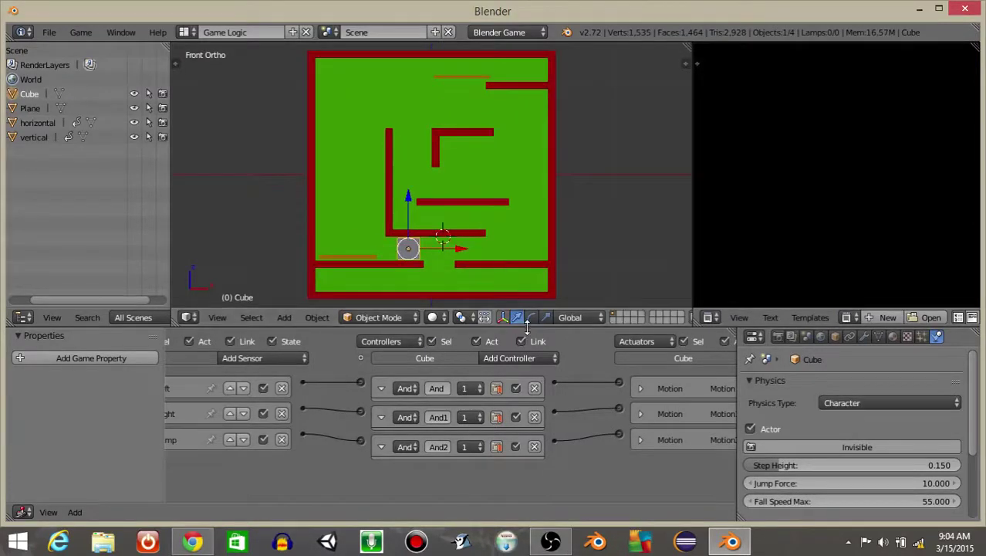
drag(309, 328, 309, 397)
scroll(588, 236, up, 1)
scroll(588, 237, up, 1)
scroll(564, 235, down, 1)
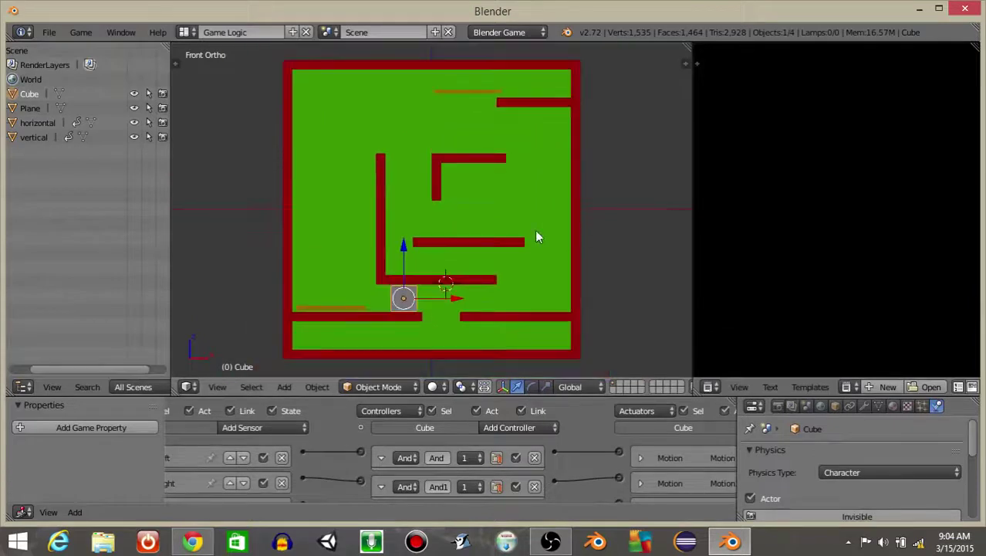
key(p)
key(Left)
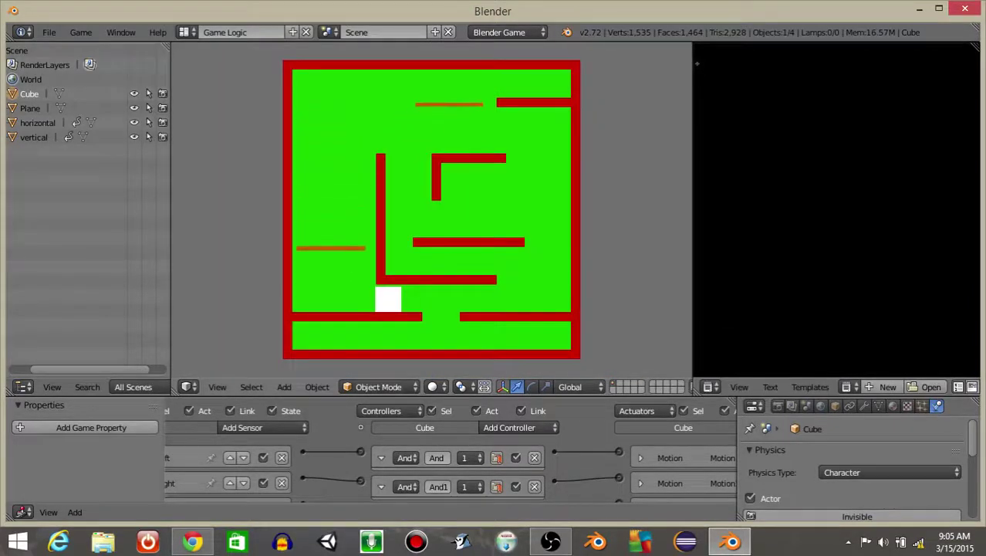
key(Left)
key(Right)
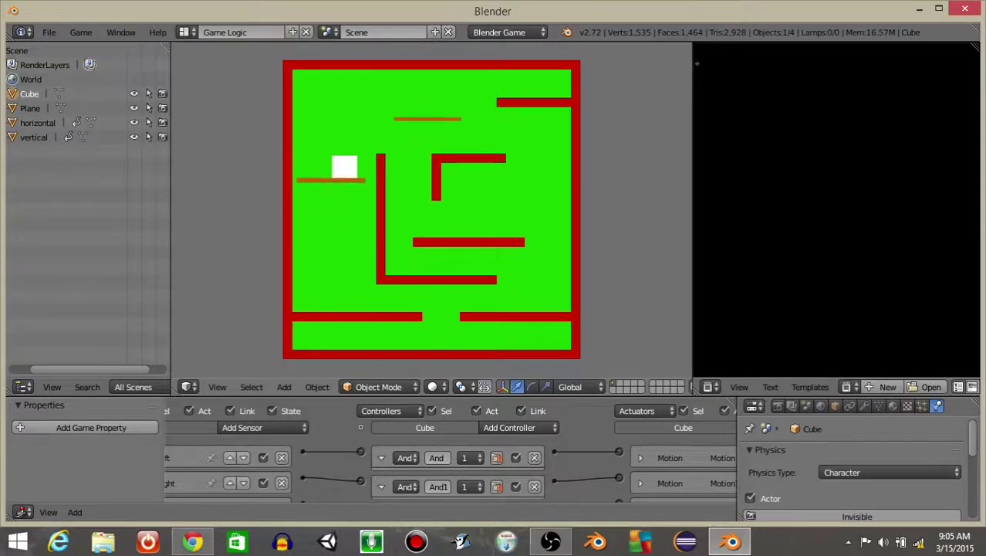
key(Right)
key(Right)
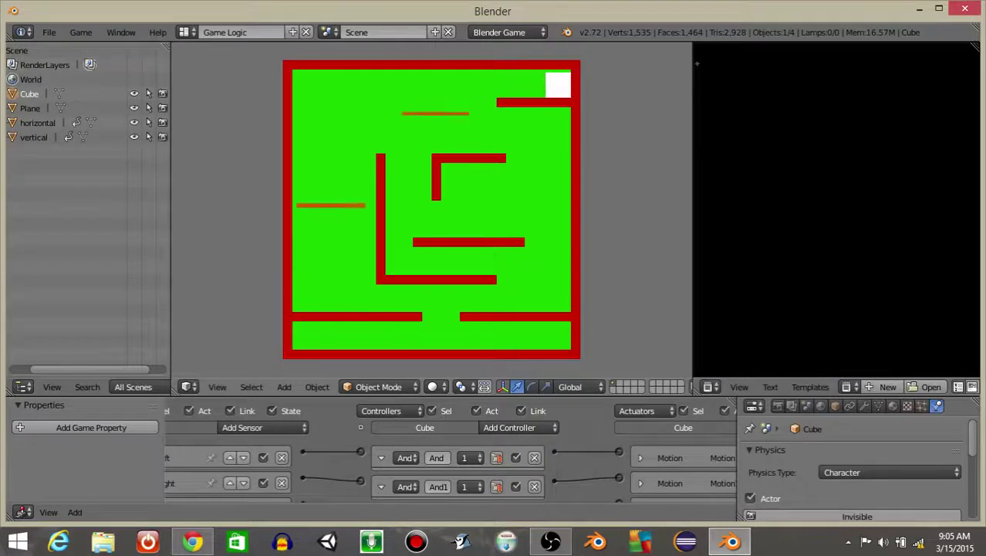
key(Escape)
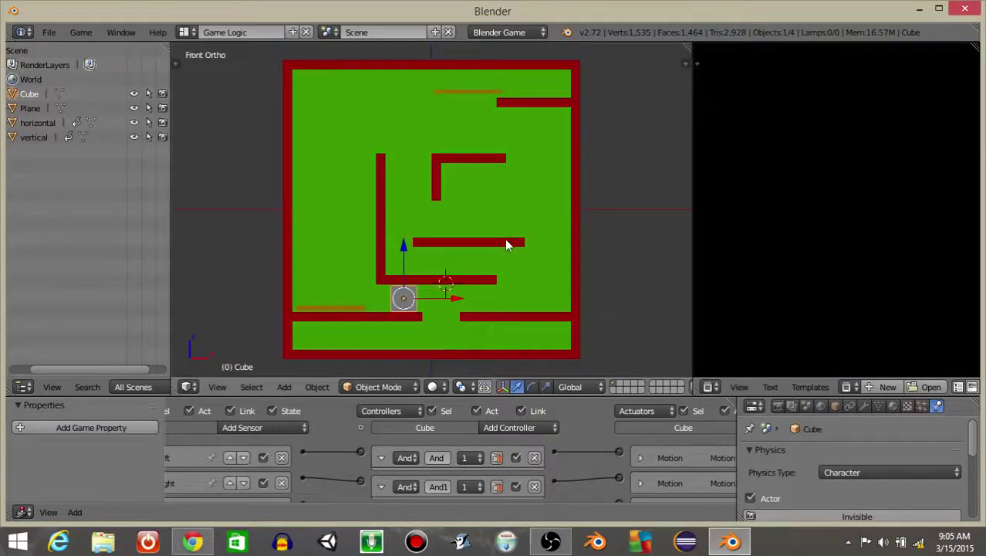
Step: Replay the game, riding both orange platforms up to the top-right corner, then stop
key(p)
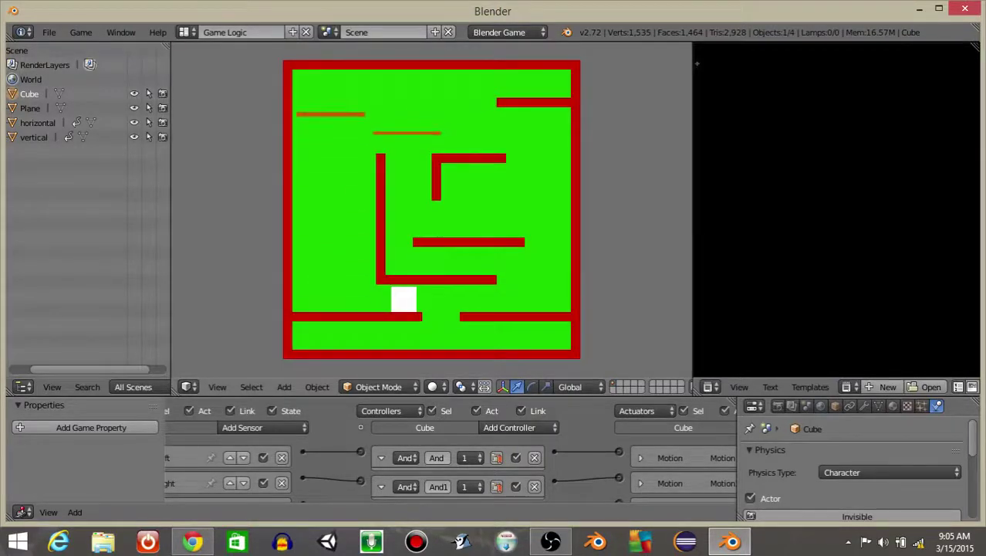
key(Left)
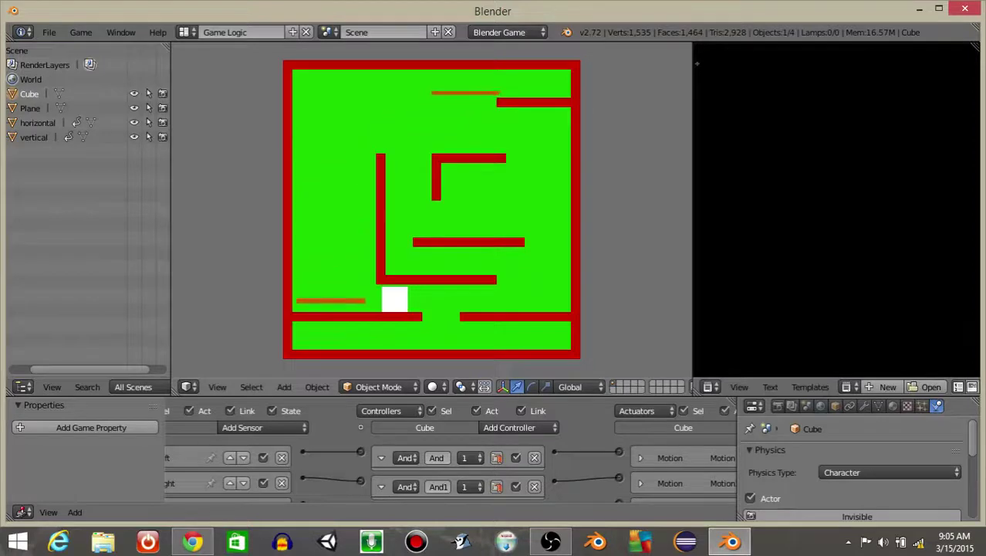
key(Right)
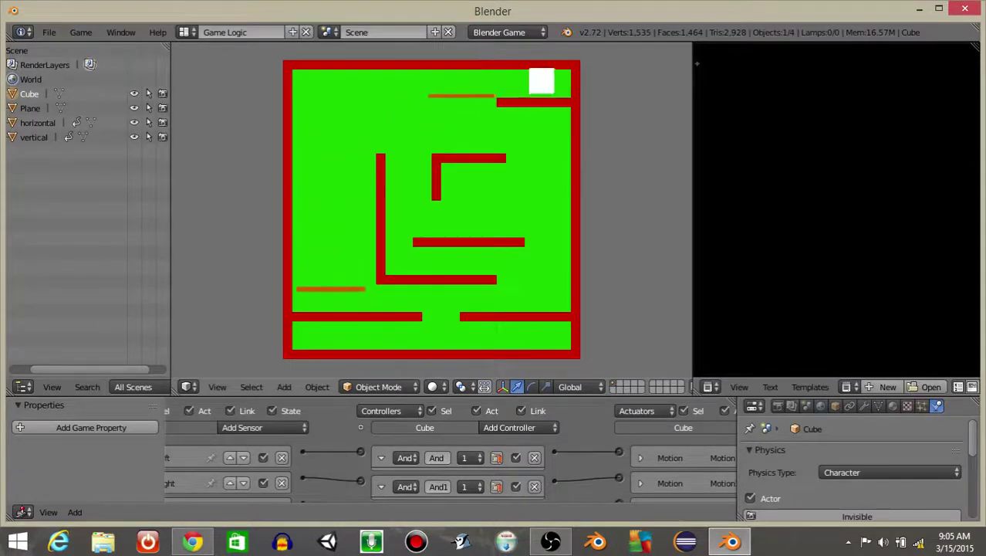
key(Escape)
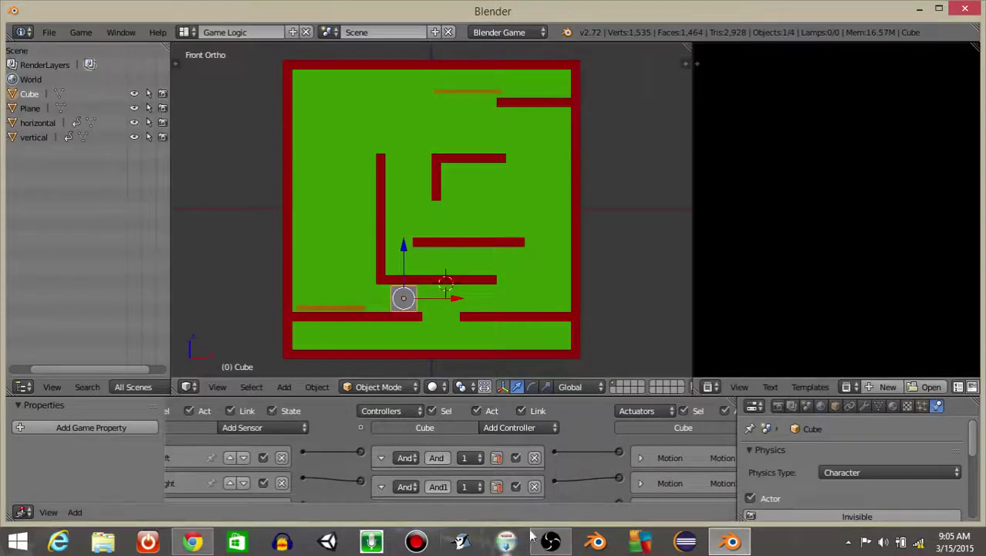